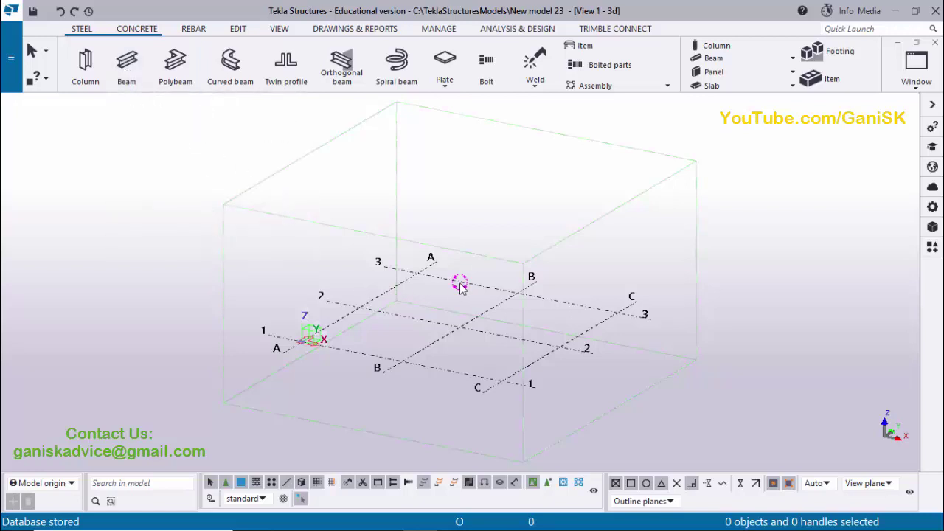
- Select the grid and start creating views along the grid lines
click(439, 327)
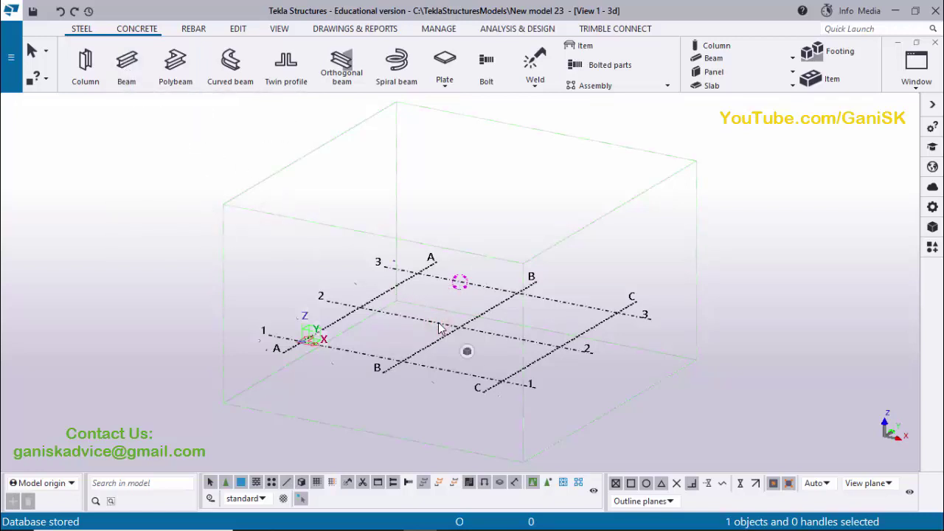
right_click(439, 326)
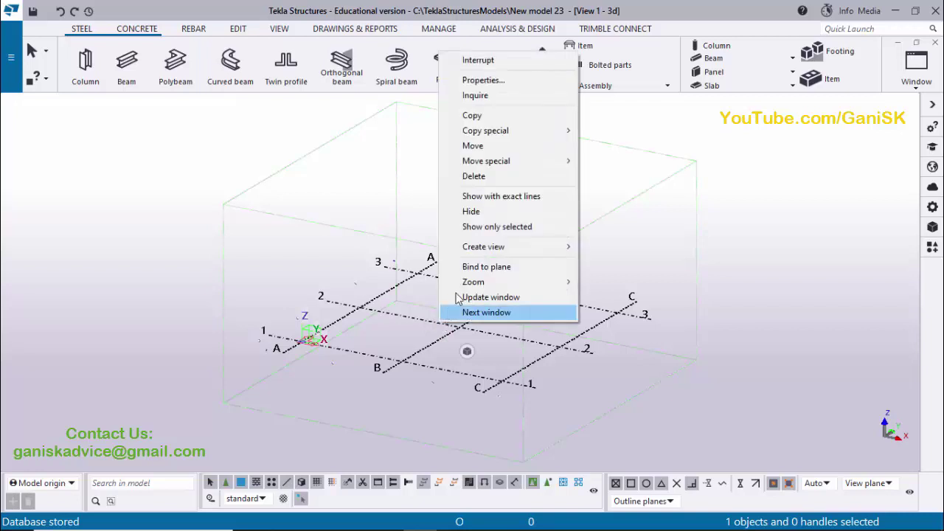
click(491, 250)
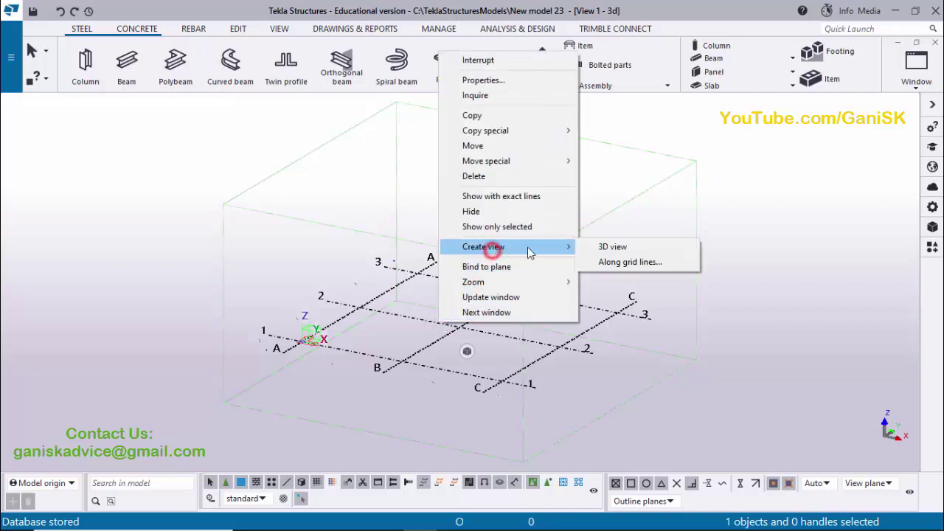
click(623, 263)
- Rename the ZY and XZ view name prefixes to ELEVATION ON GRID
click(214, 271)
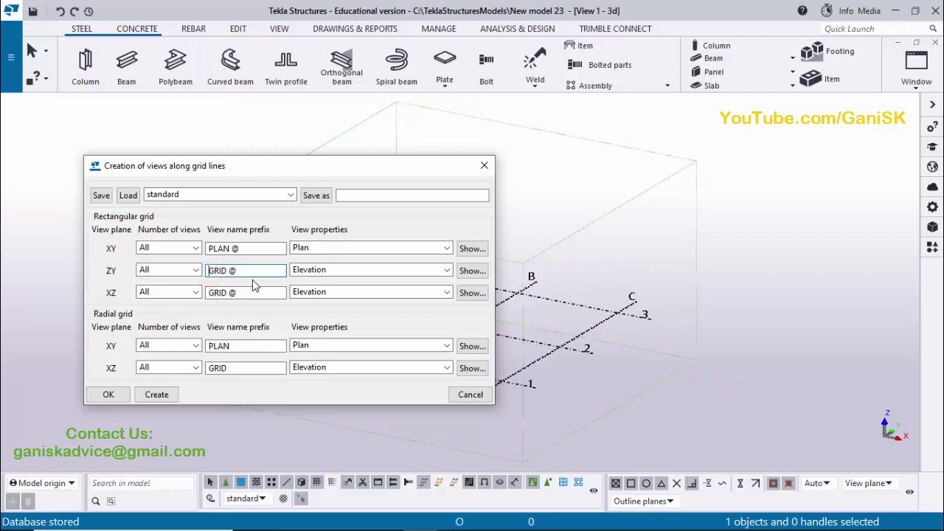
text(ELED)
key(BackSpace)
text(VATION ON)
click(222, 292)
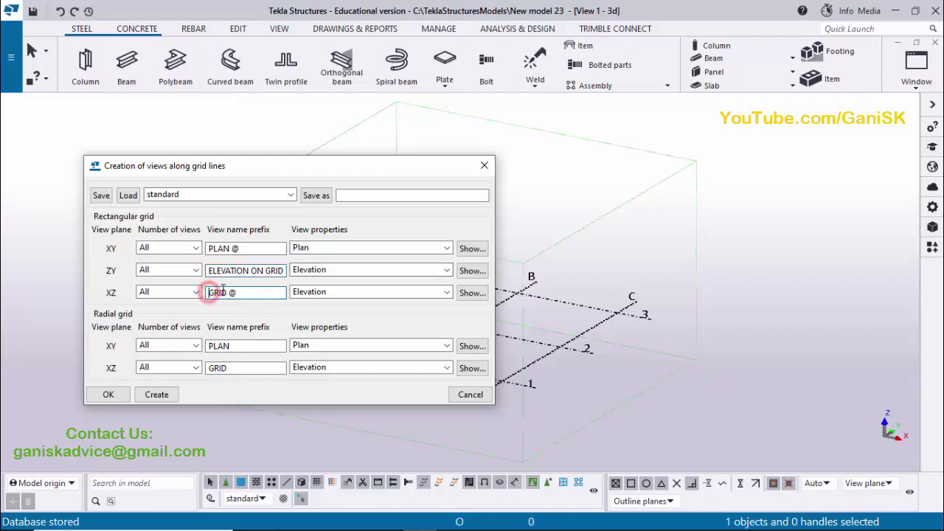
text(ELEVATIO)
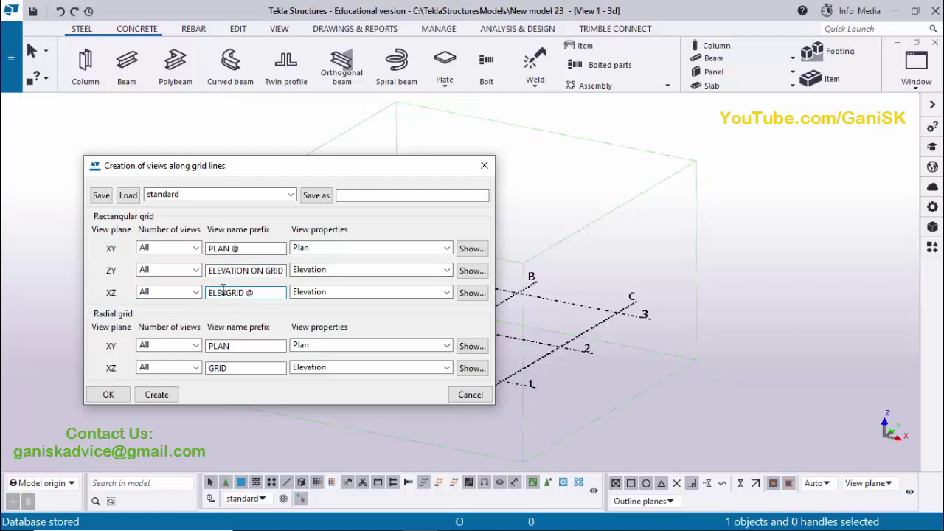
text(N ON)
- Create the views along the grid lines and confirm both dialogs
click(157, 394)
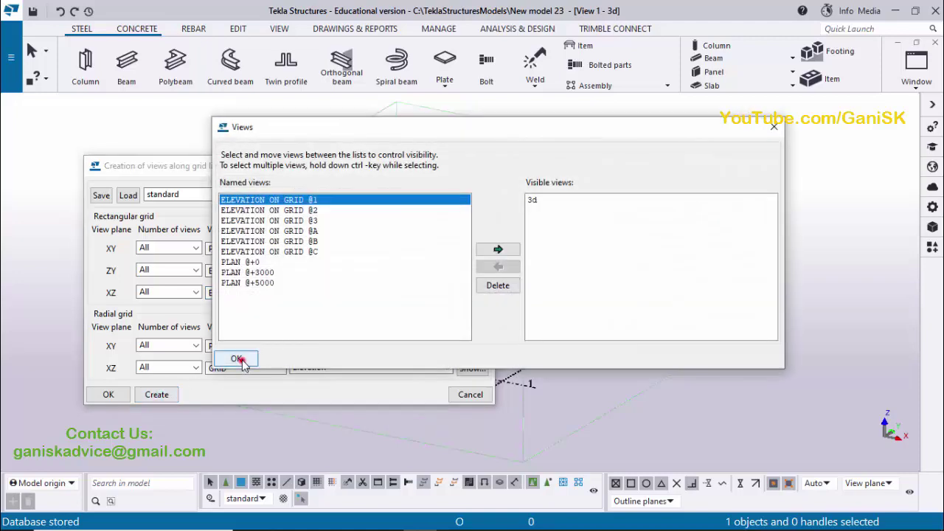
click(237, 359)
click(118, 394)
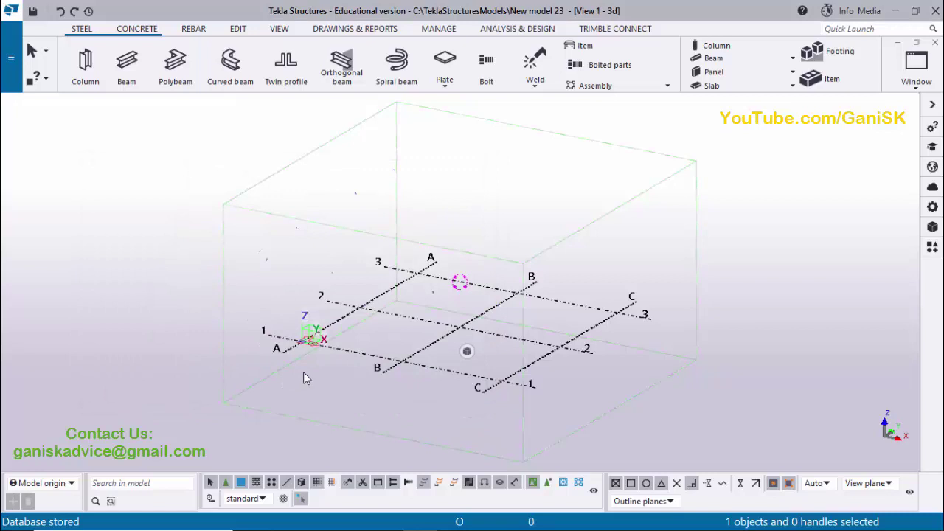
- Open the PLAN @+3000 view from the named views list
middle_drag(315, 378, 336, 380)
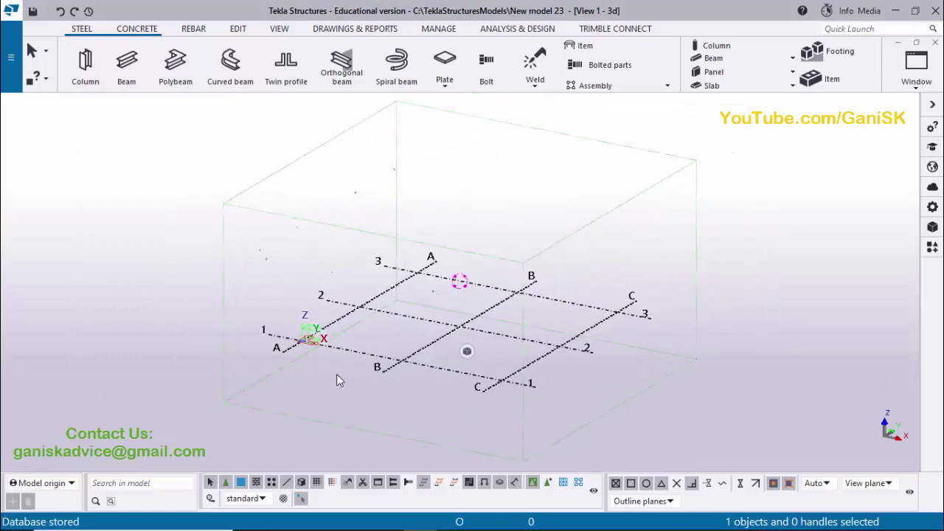
key(ctrl+i)
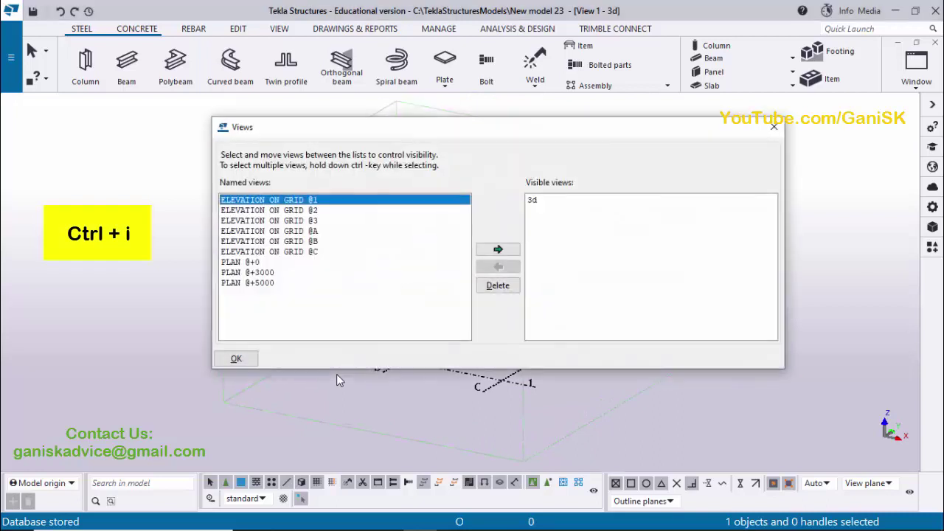
click(264, 272)
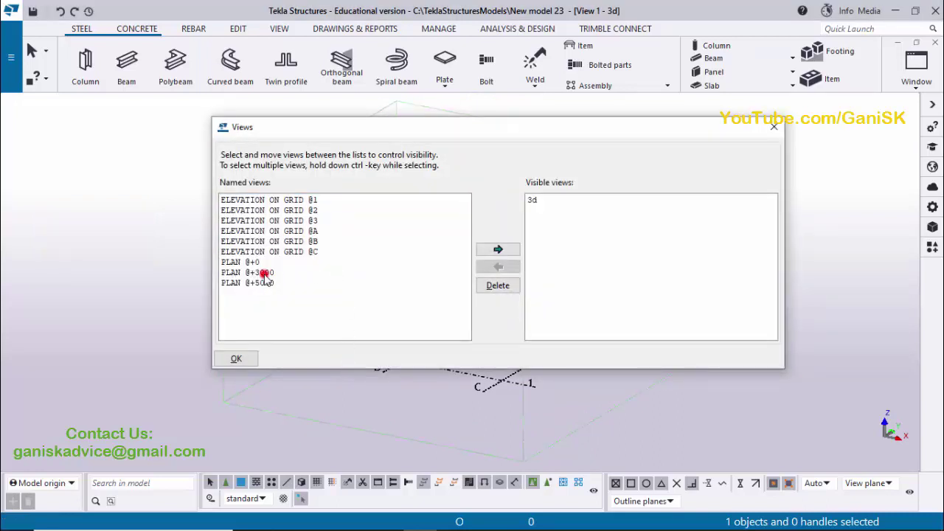
click(499, 250)
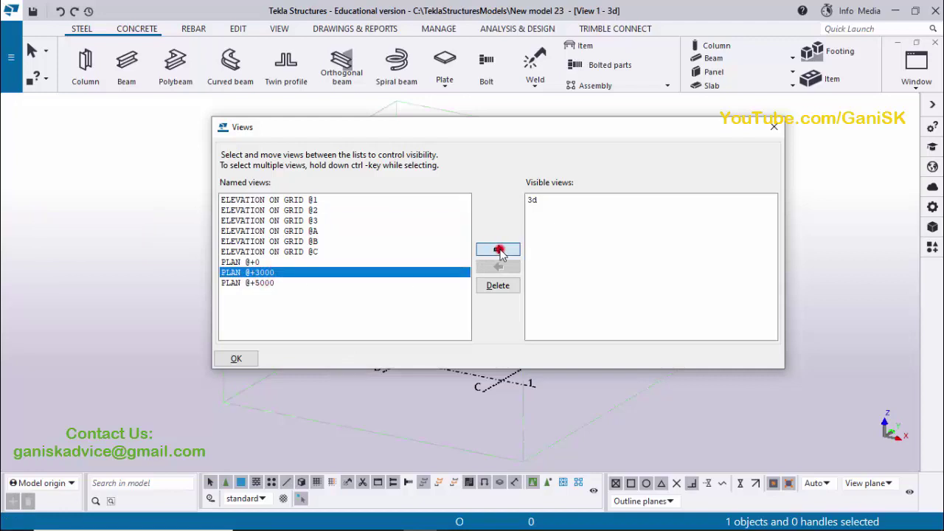
- Close the views list and switch direct modification on in the PLAN @+3000 view
click(775, 126)
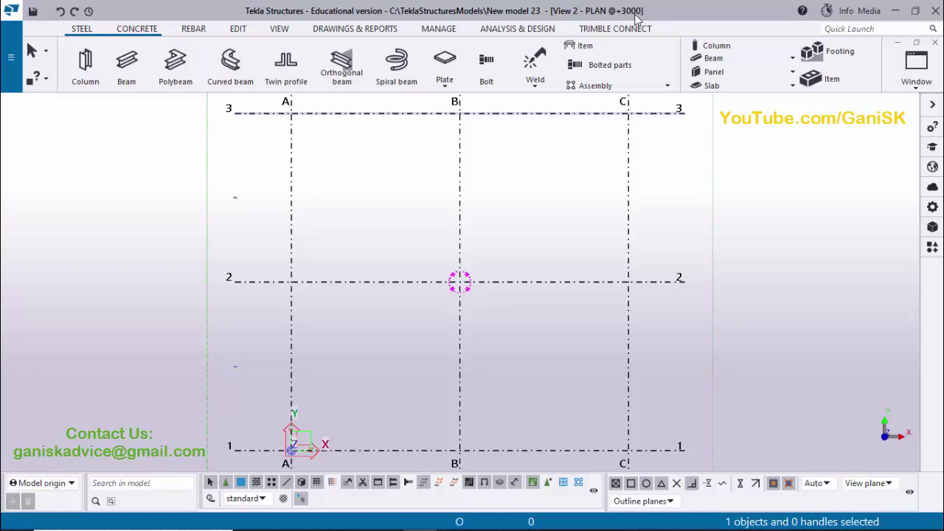
scroll(407, 237, down, 1)
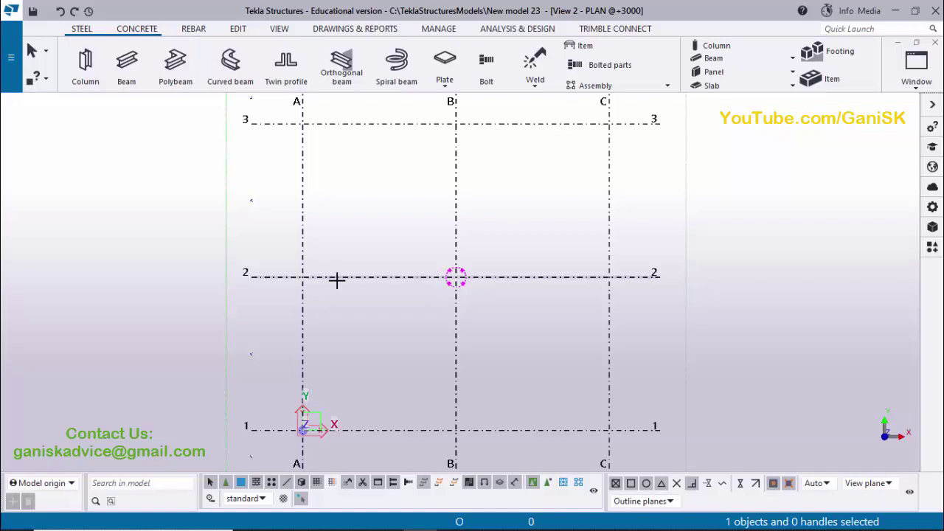
click(301, 501)
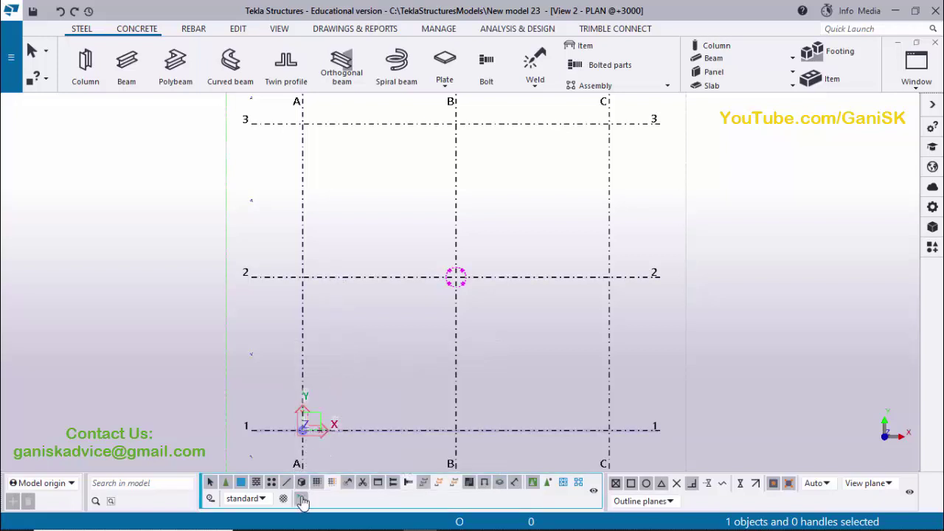
click(302, 500)
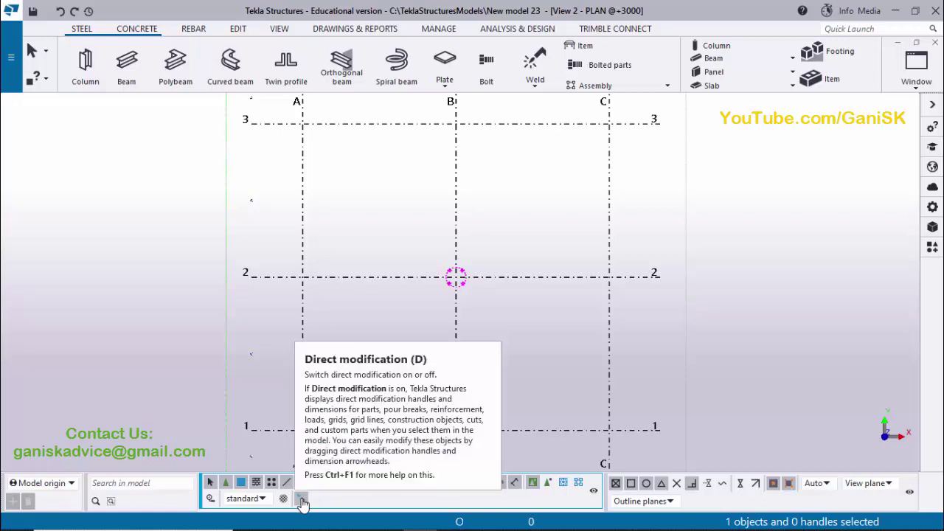
click(301, 500)
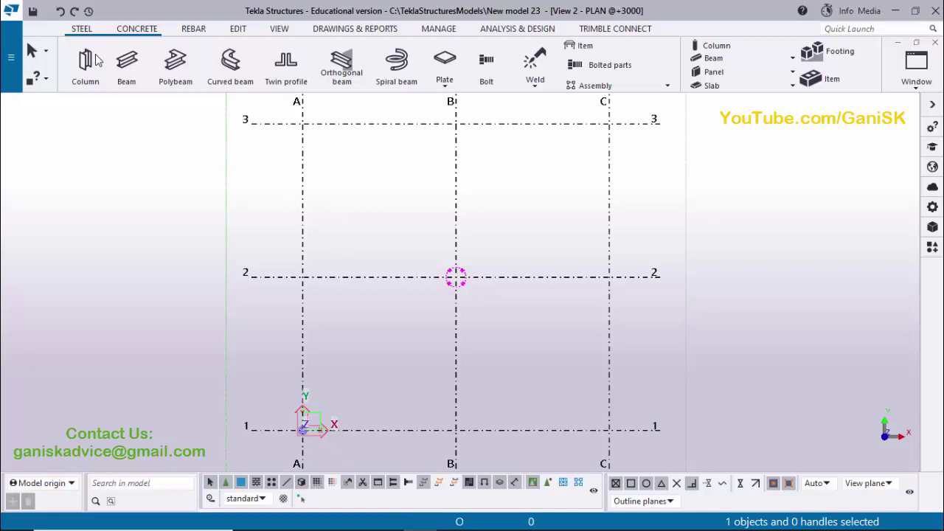
- Model a steel beam along grid line 1 from A/1 to B/1, then return to the 3D view
click(82, 28)
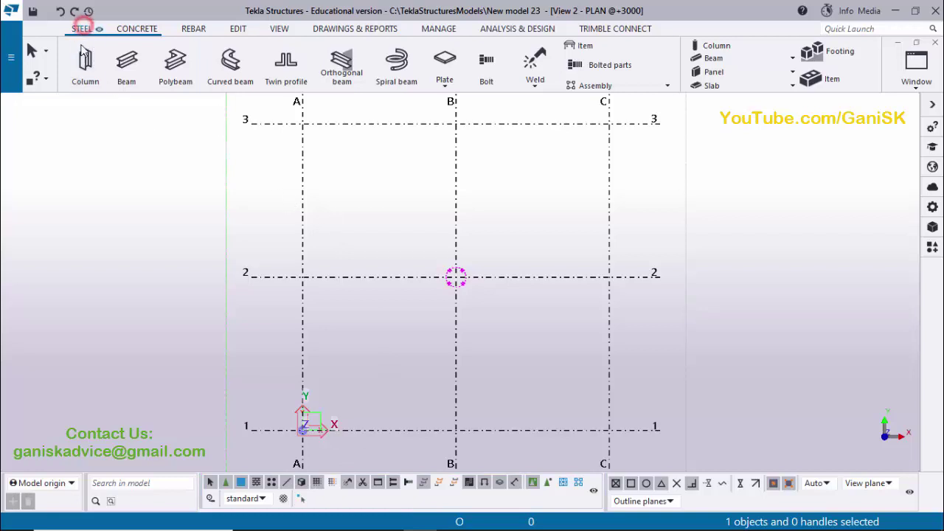
click(126, 74)
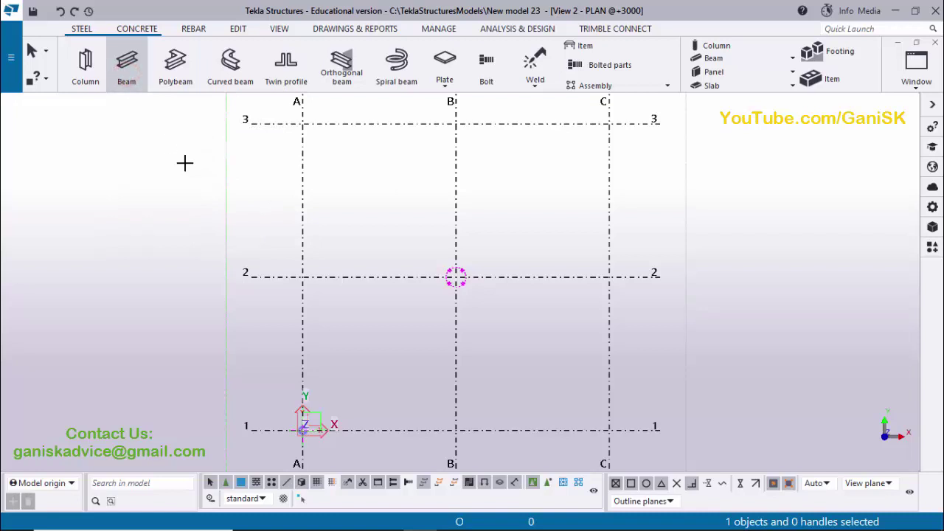
middle_drag(392, 325, 386, 259)
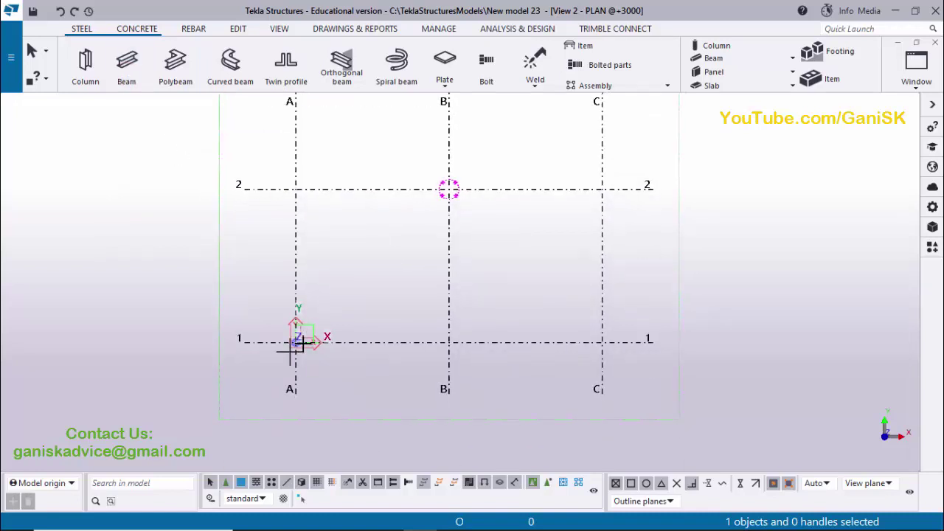
scroll(293, 347, up, 3)
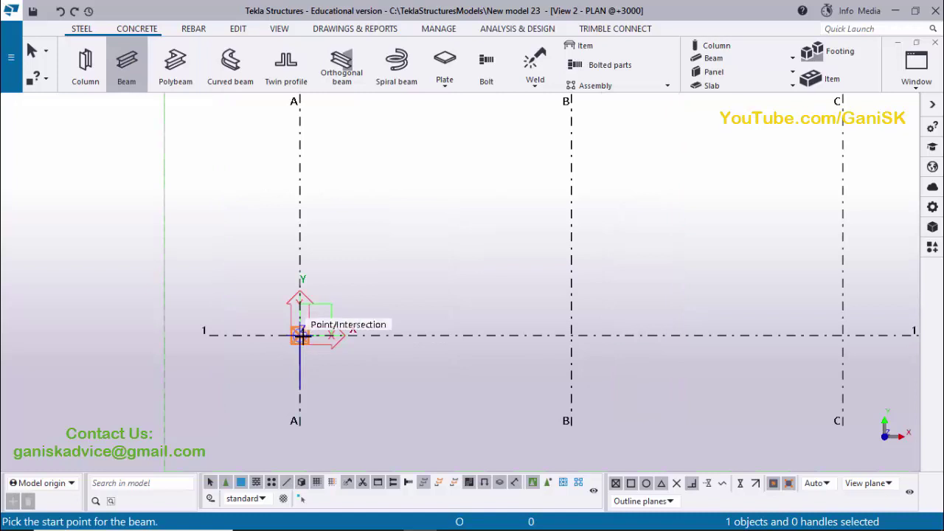
click(301, 334)
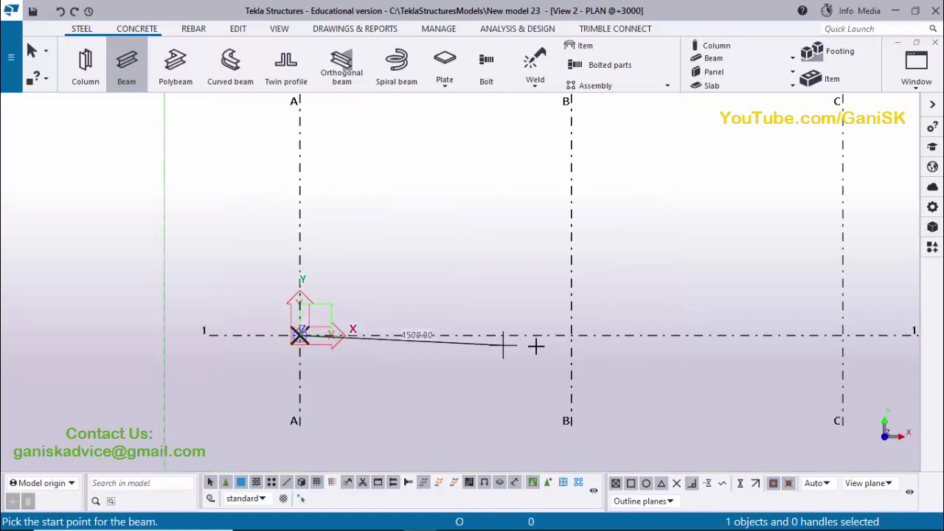
click(570, 336)
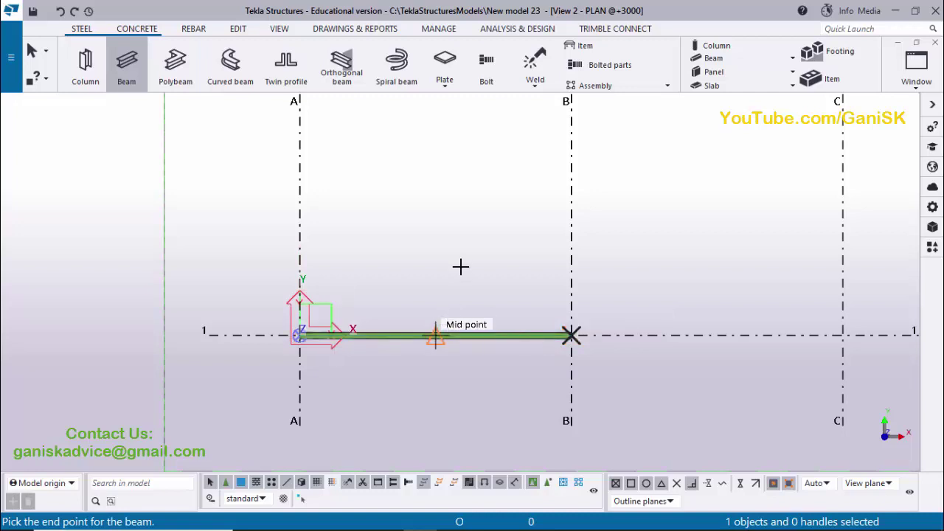
right_click(463, 164)
click(485, 171)
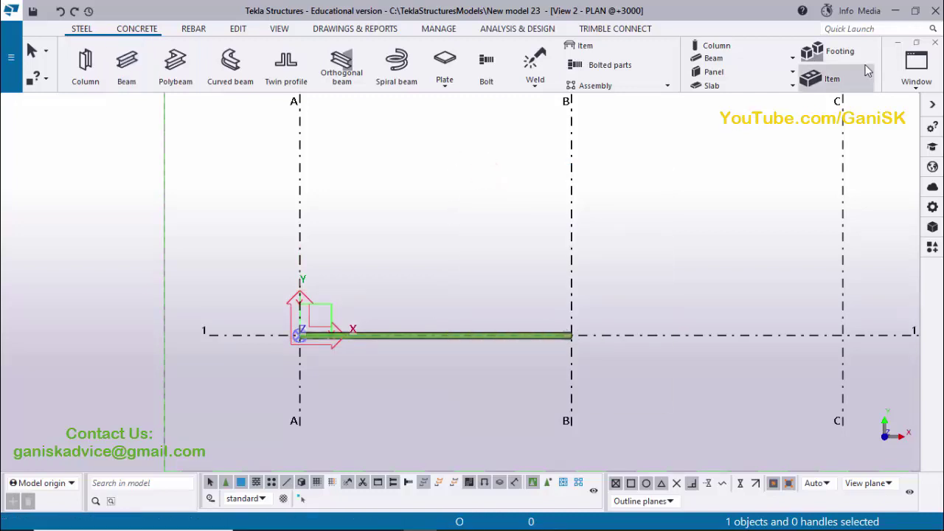
click(918, 71)
click(891, 183)
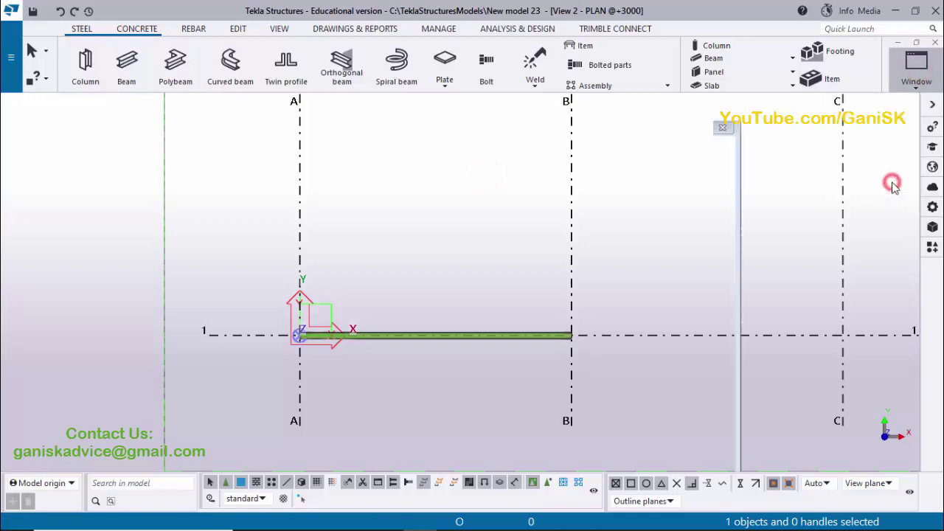
scroll(348, 317, up, 6)
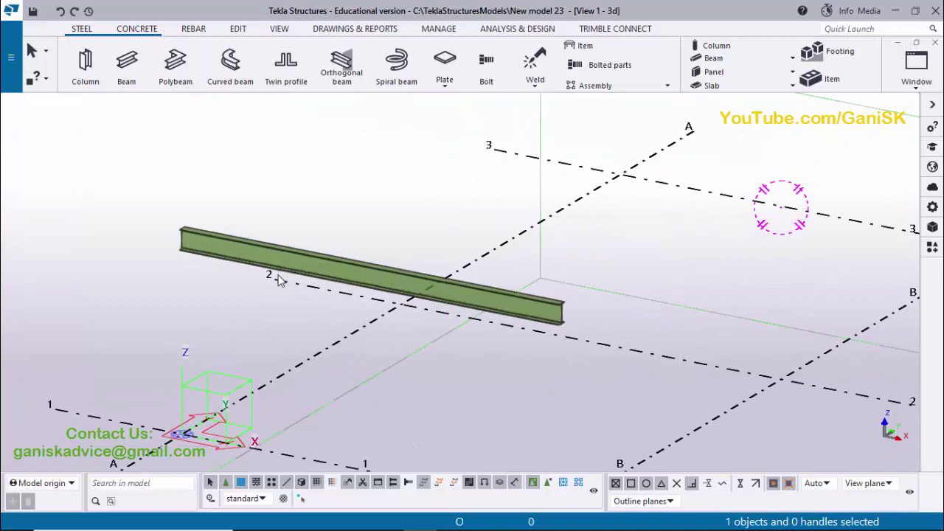
ctrl+middle_drag(268, 290, 333, 294)
scroll(329, 295, down, 5)
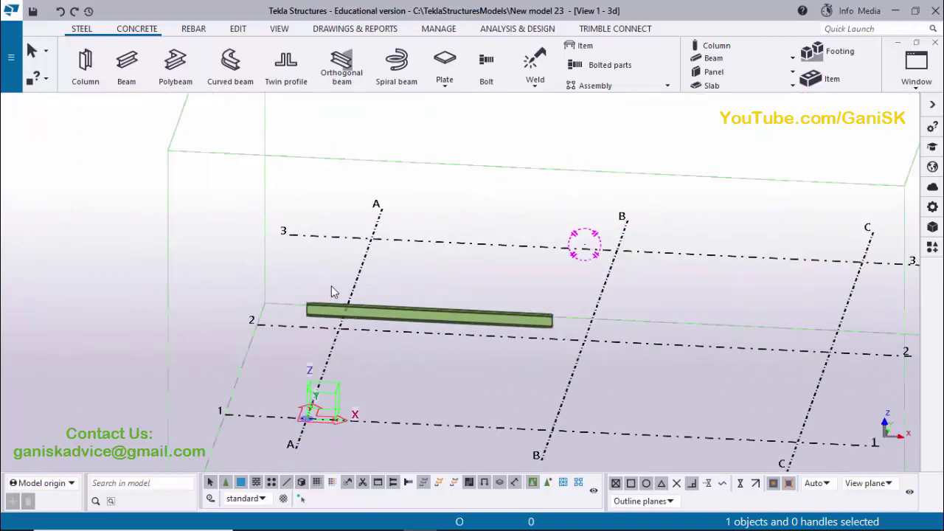
scroll(351, 298, down, 3)
ctrl+middle_drag(347, 302, 410, 282)
ctrl+middle_drag(353, 314, 341, 299)
scroll(351, 303, up, 4)
scroll(350, 303, up, 4)
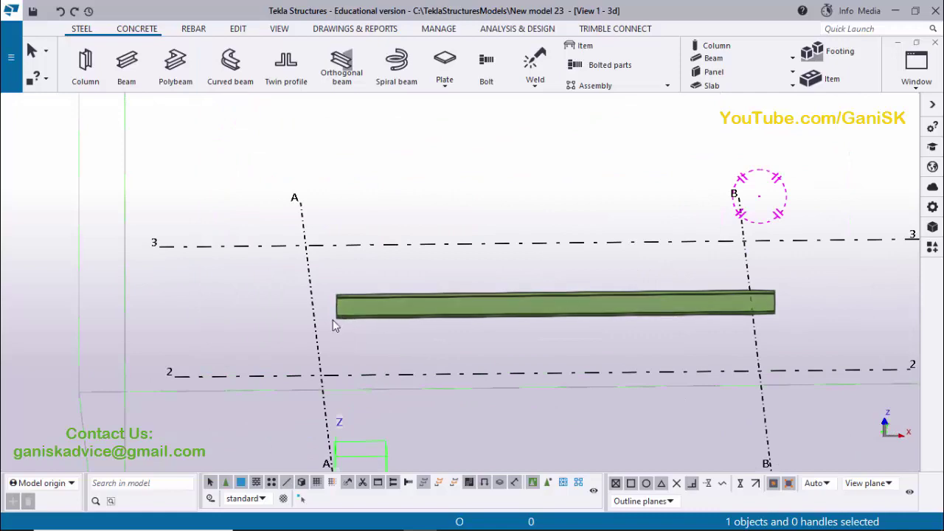
ctrl+middle_drag(373, 320, 472, 352)
scroll(462, 347, up, 2)
scroll(447, 339, up, 3)
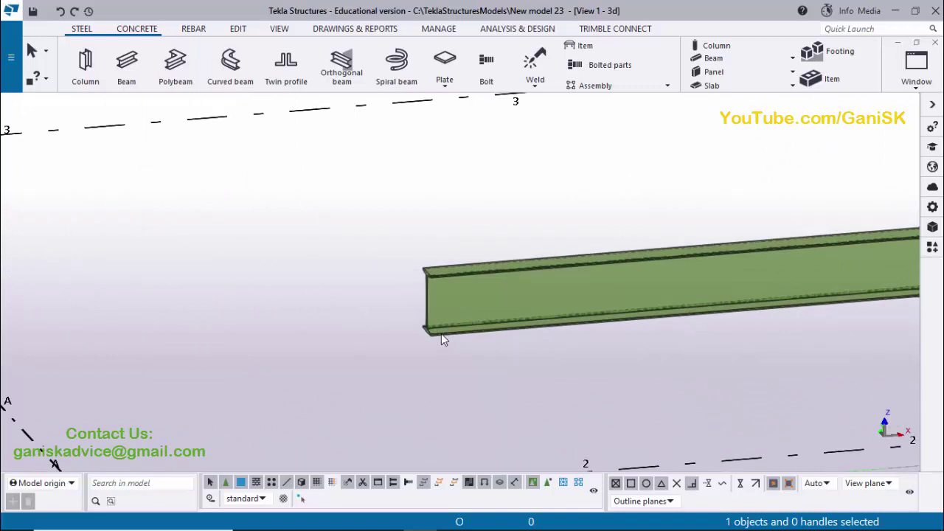
ctrl+middle_drag(442, 333, 782, 391)
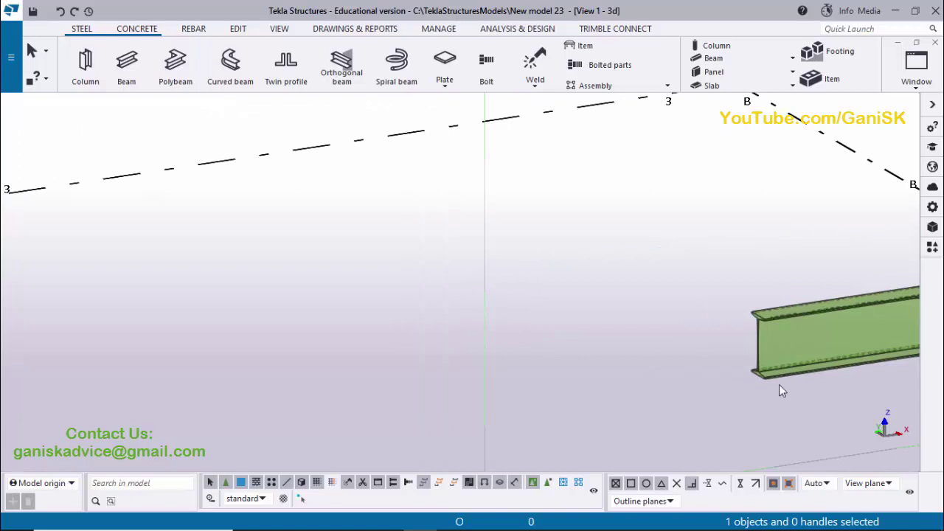
scroll(776, 371, up, 5)
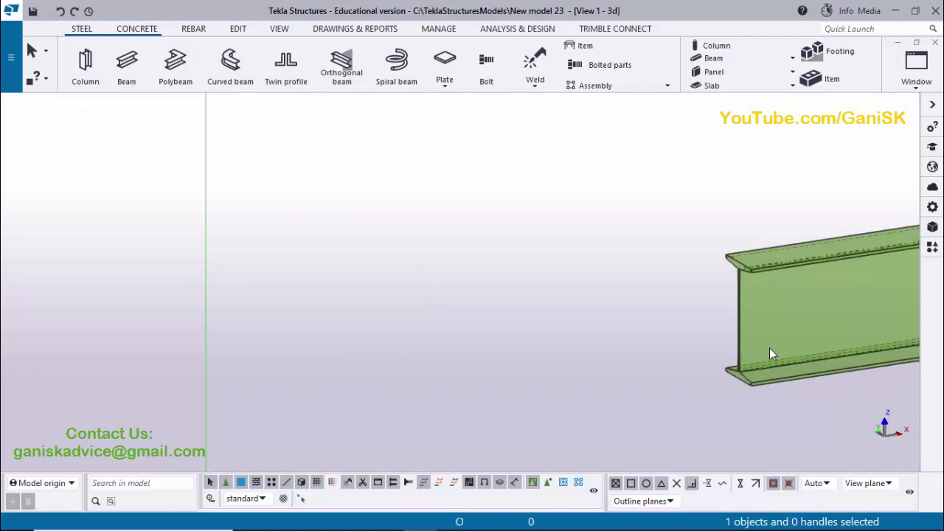
- Switch the 3D view to solid shaded rendering with Ctrl+4
key(ctrl+4)
scroll(787, 337, down, 2)
scroll(663, 347, up, 2)
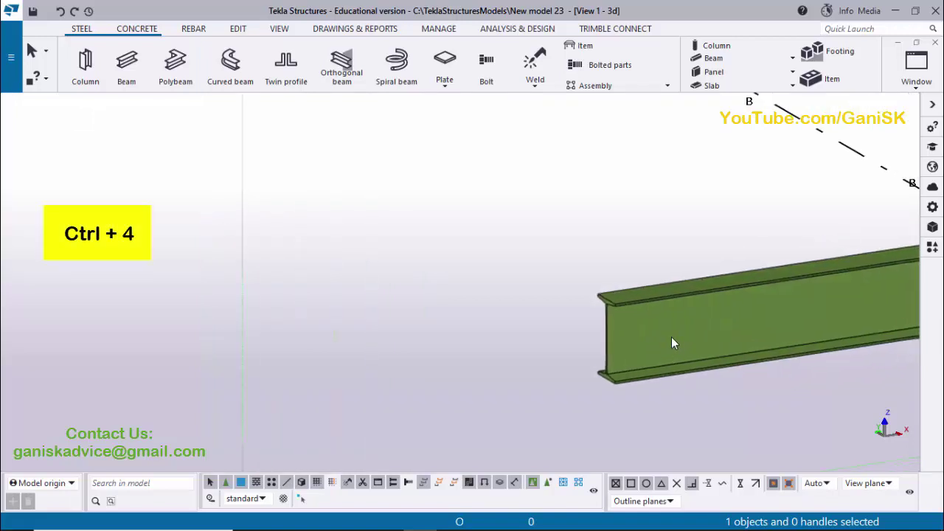
scroll(646, 342, up, 1)
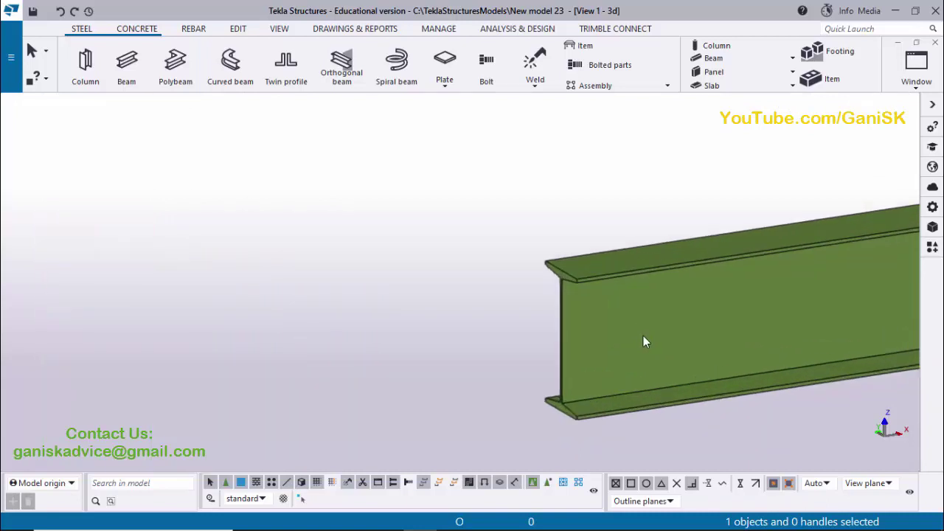
- Set the beam end as the rotation centre and orbit the view around it
key(ctrl+r)
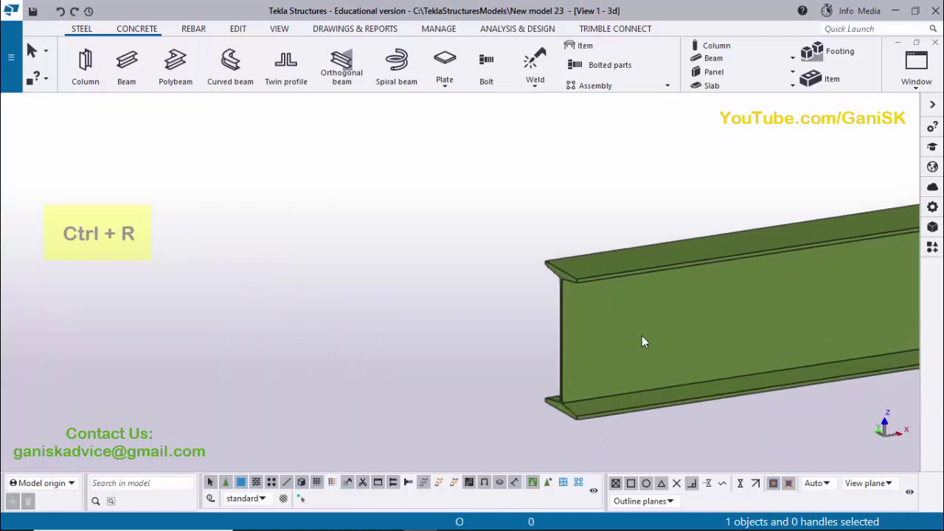
click(585, 340)
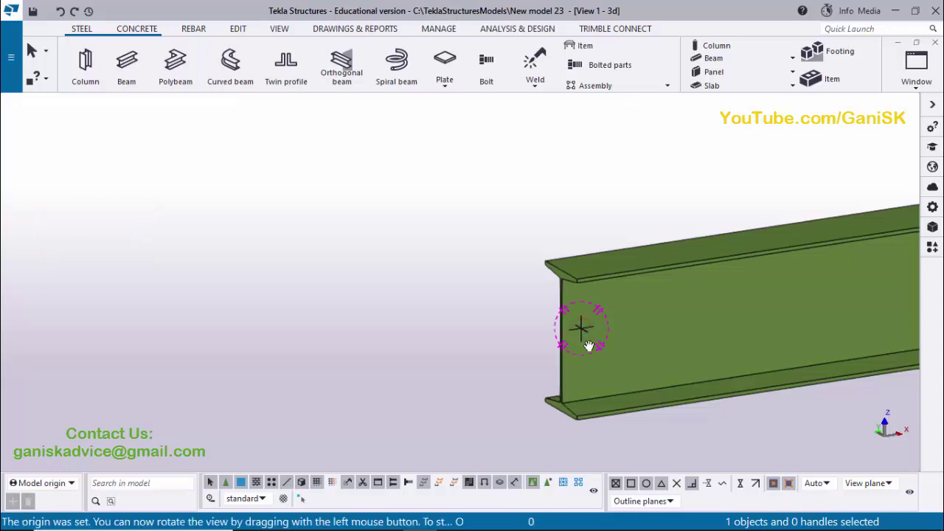
drag(562, 367, 665, 336)
scroll(666, 337, down, 5)
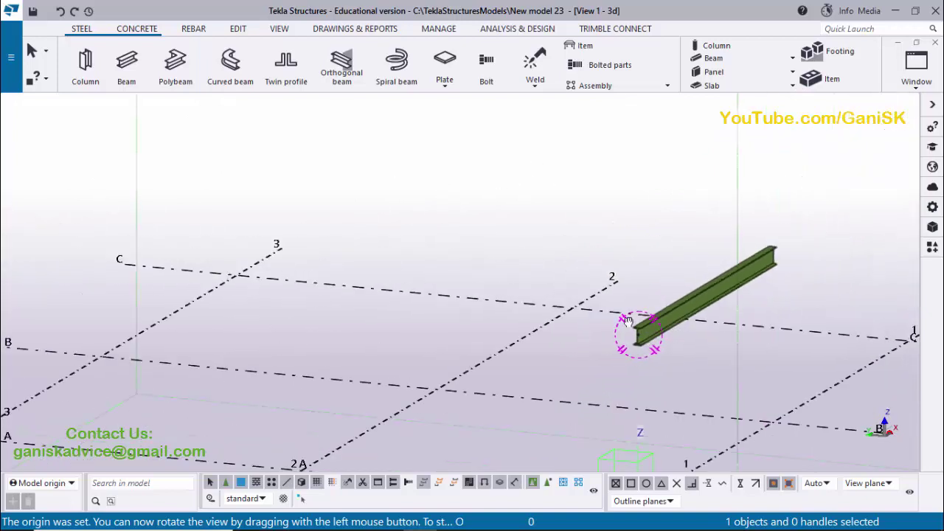
middle_drag(636, 322, 579, 309)
- Check the PLAN @+3000 view, then return to the 3D view and interrupt the command
click(908, 83)
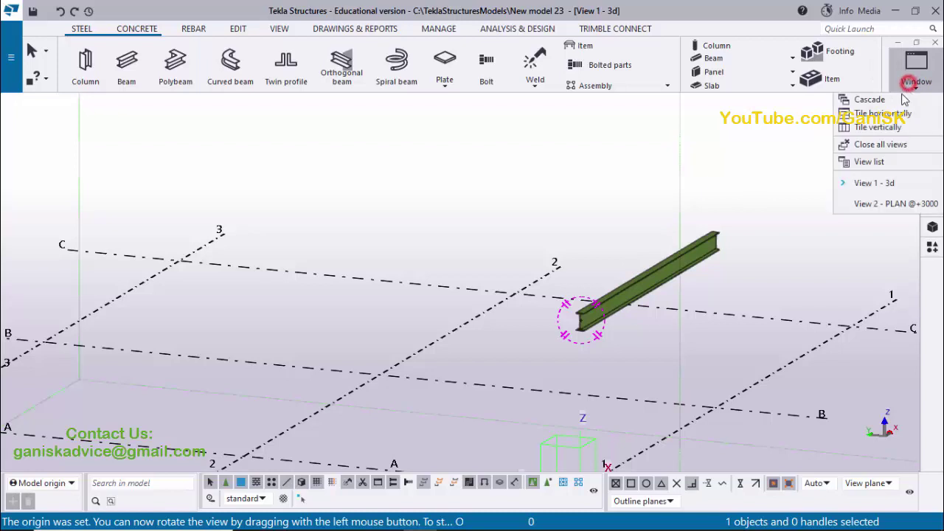
click(892, 204)
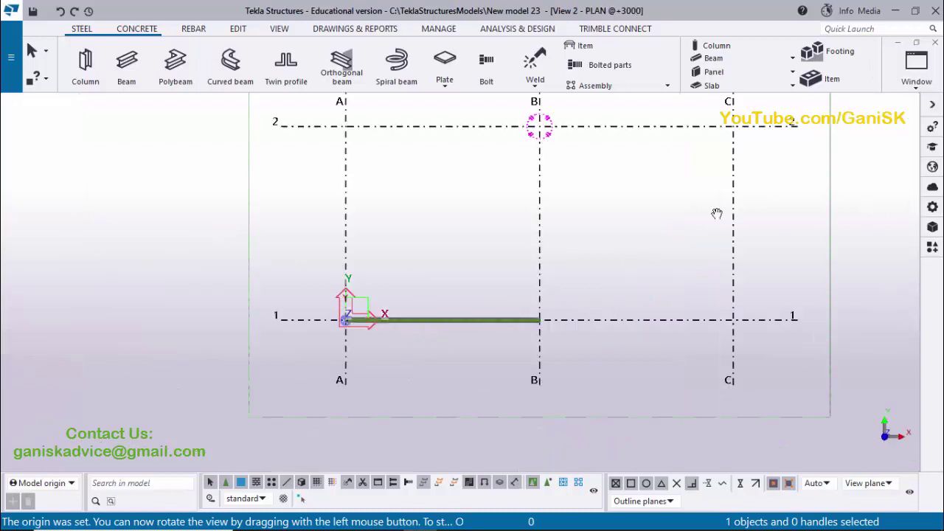
click(914, 66)
click(887, 184)
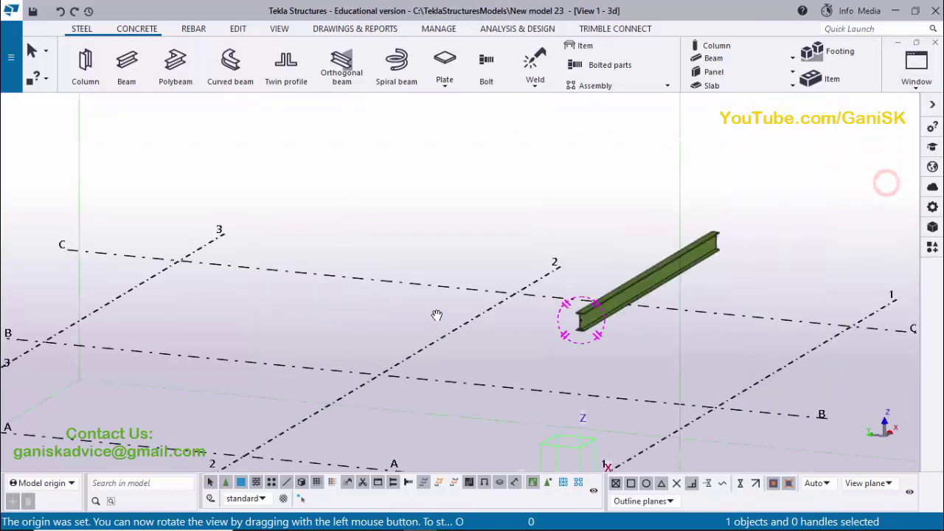
scroll(605, 315, down, 4)
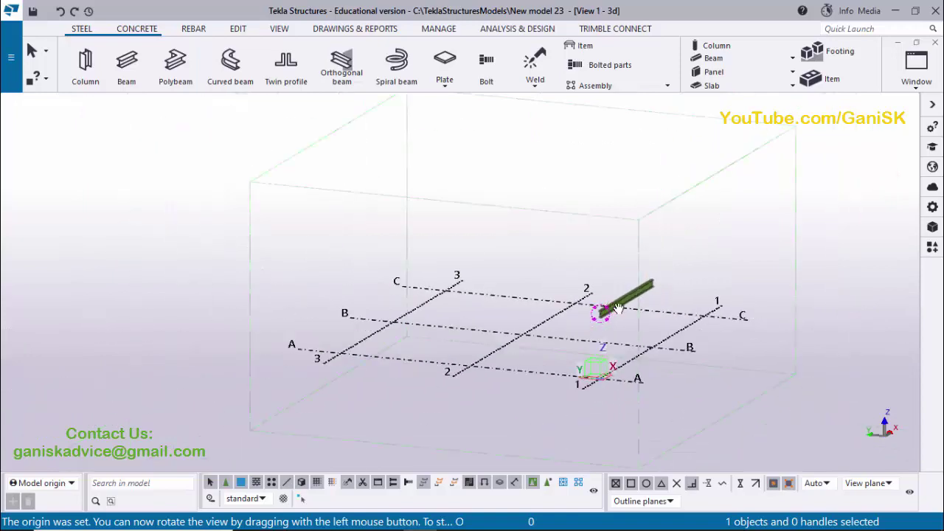
scroll(616, 309, up, 6)
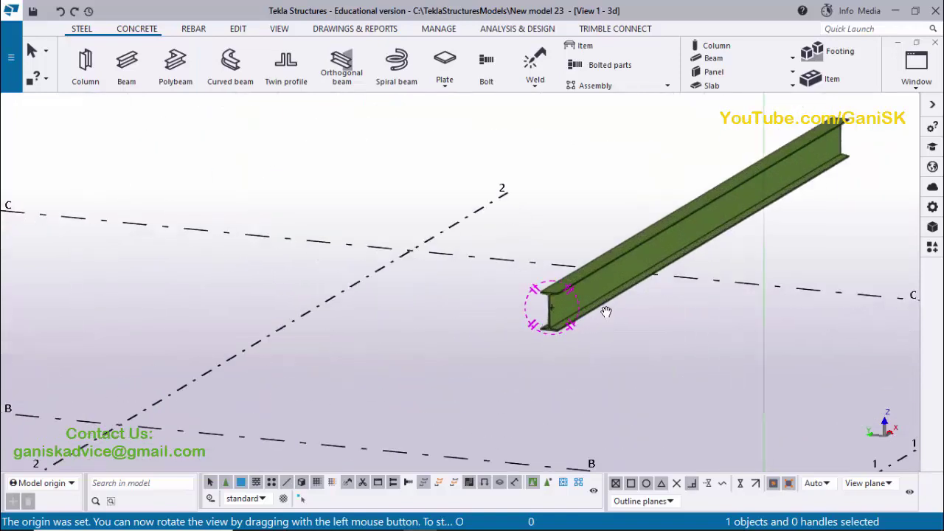
scroll(562, 306, up, 4)
right_click(552, 146)
click(554, 155)
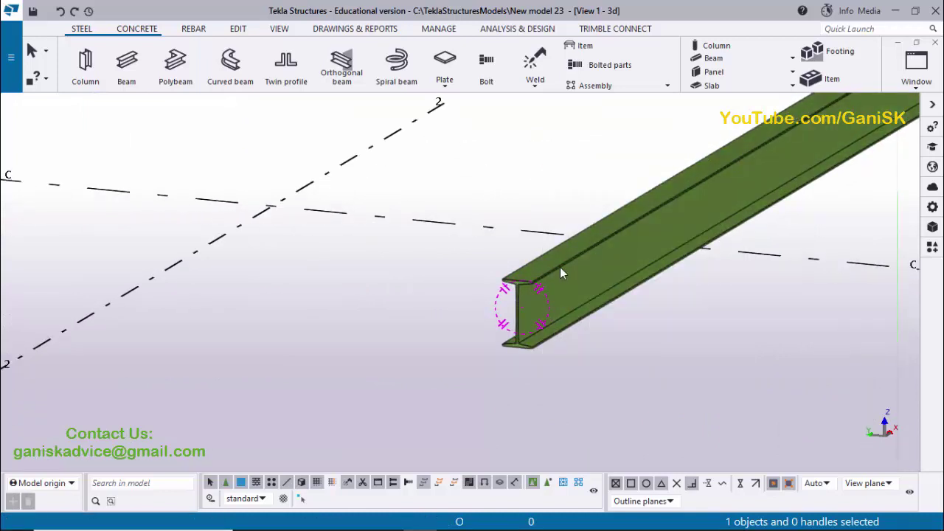
- Change the beam profile from ISMB300 to ISMB400 using the profile catalogue and modify it
double_click(560, 271)
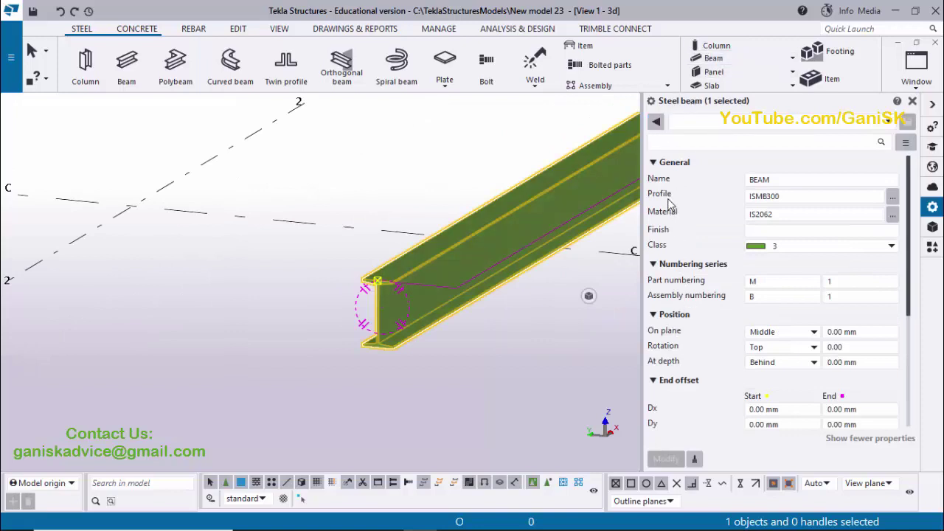
click(776, 196)
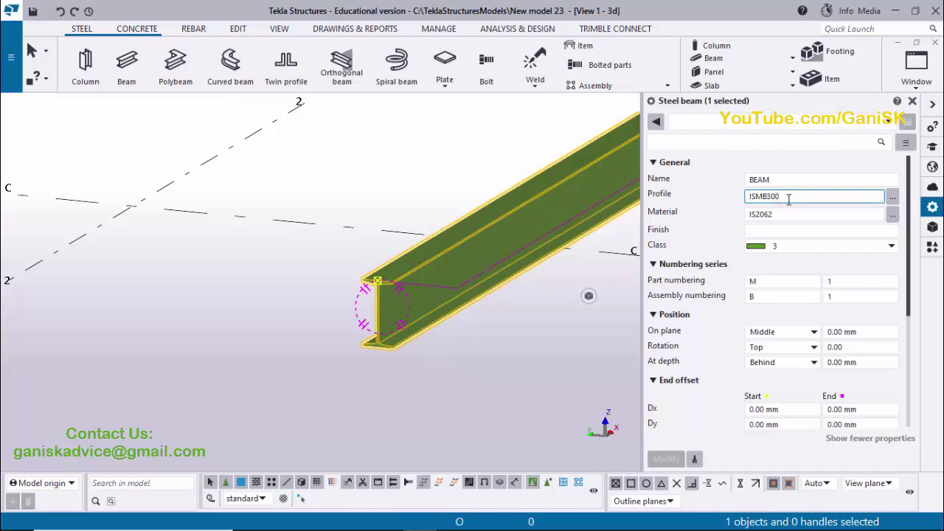
click(893, 202)
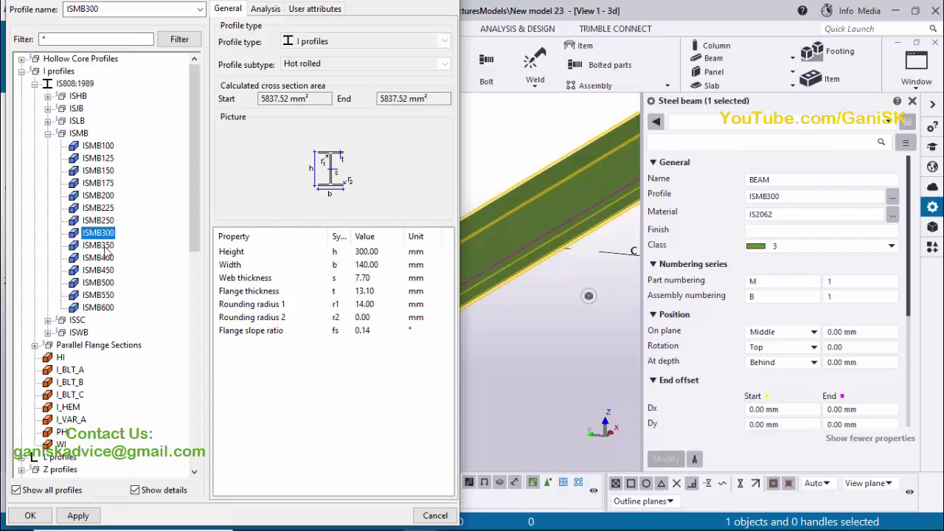
click(101, 259)
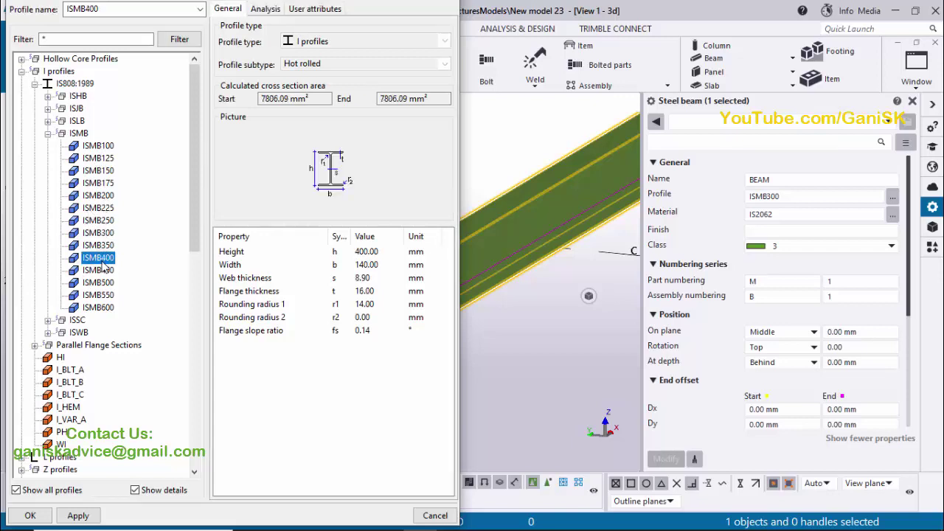
click(78, 516)
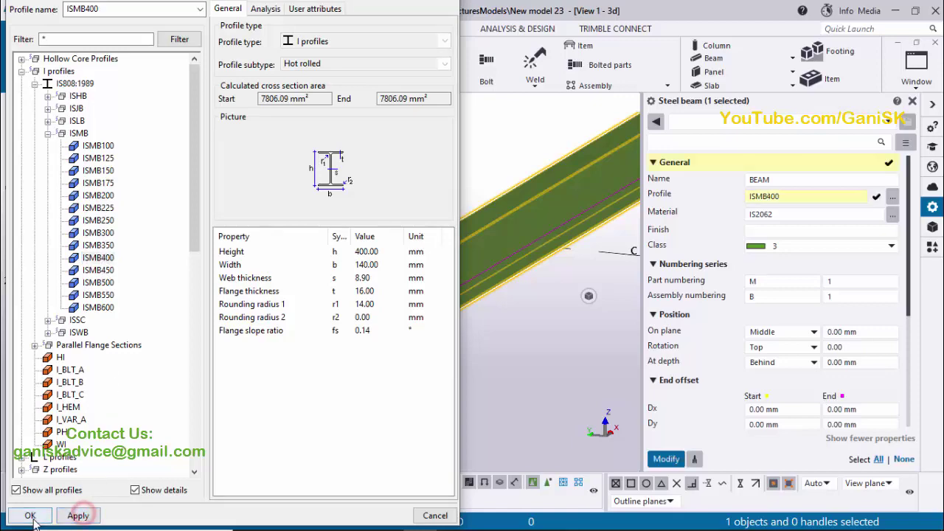
click(30, 516)
click(666, 458)
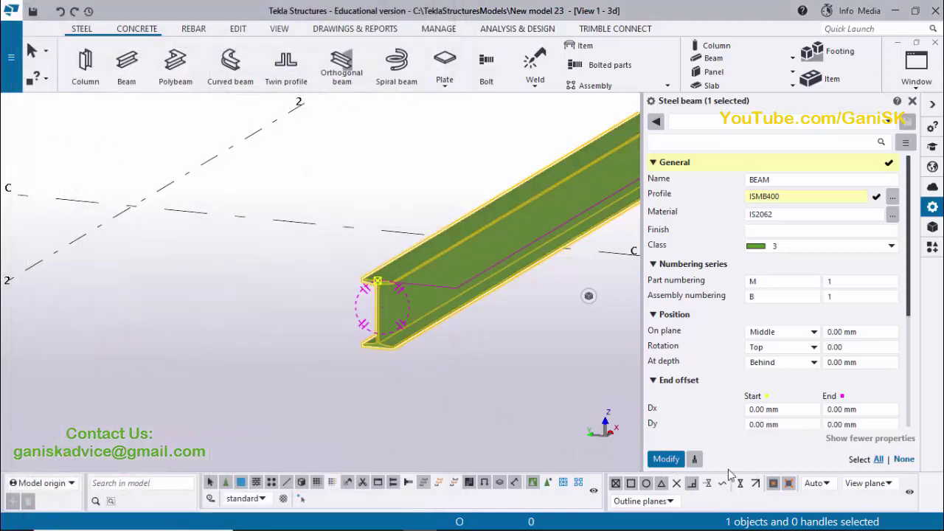
- Apply the ISMB400 modification, close the beam properties and deselect the beam
click(666, 459)
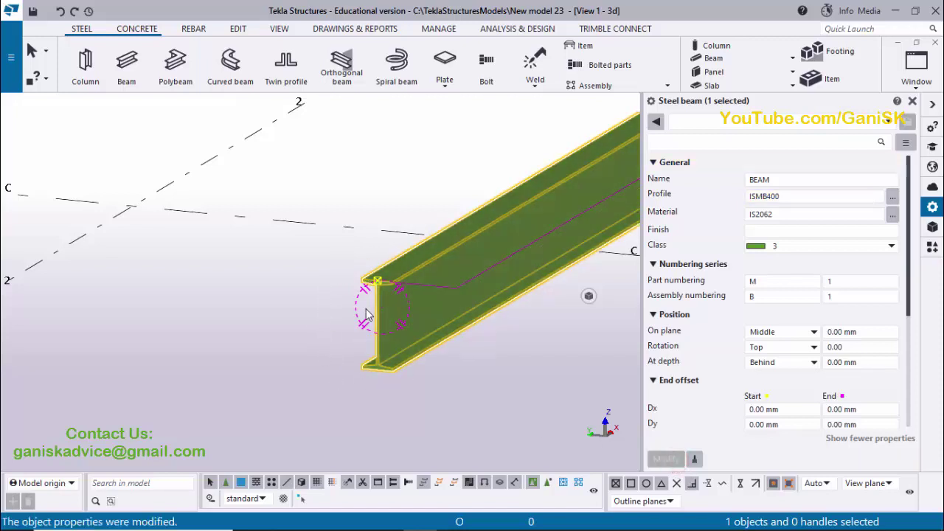
click(912, 101)
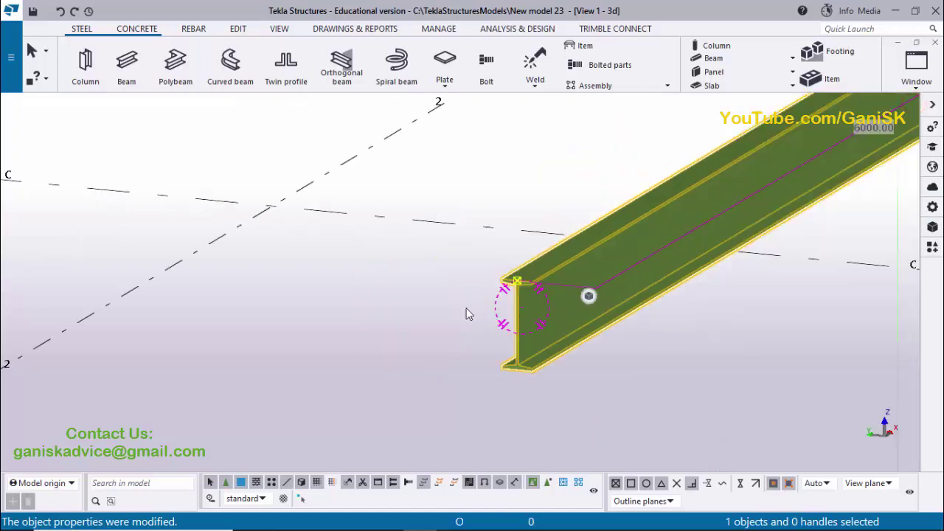
click(391, 295)
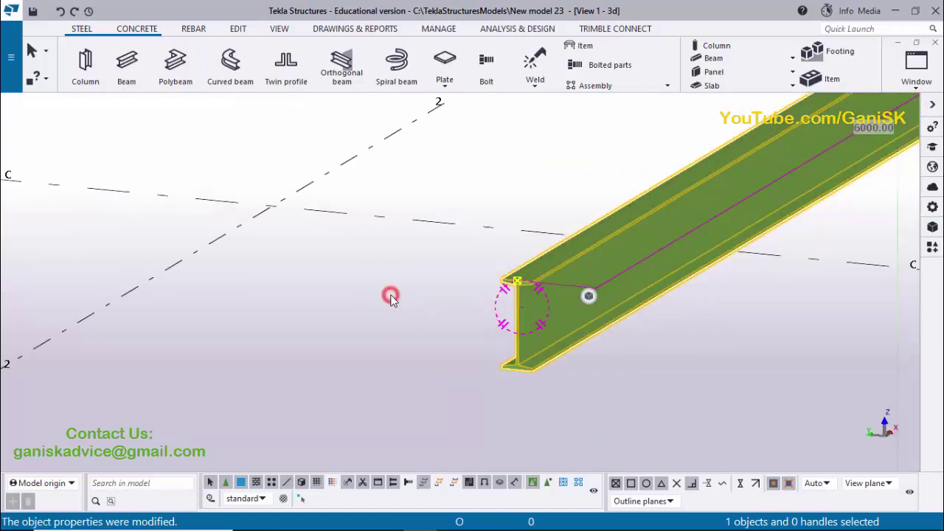
scroll(424, 323, down, 5)
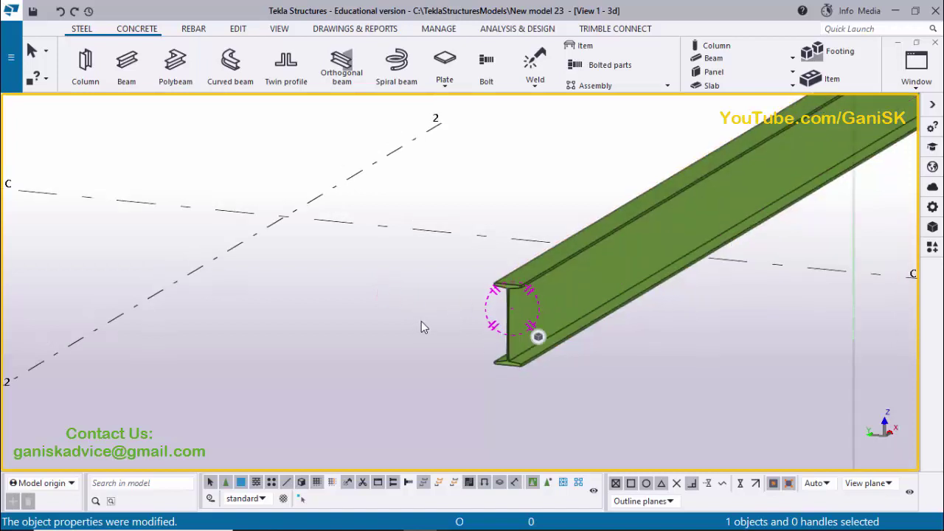
click(916, 65)
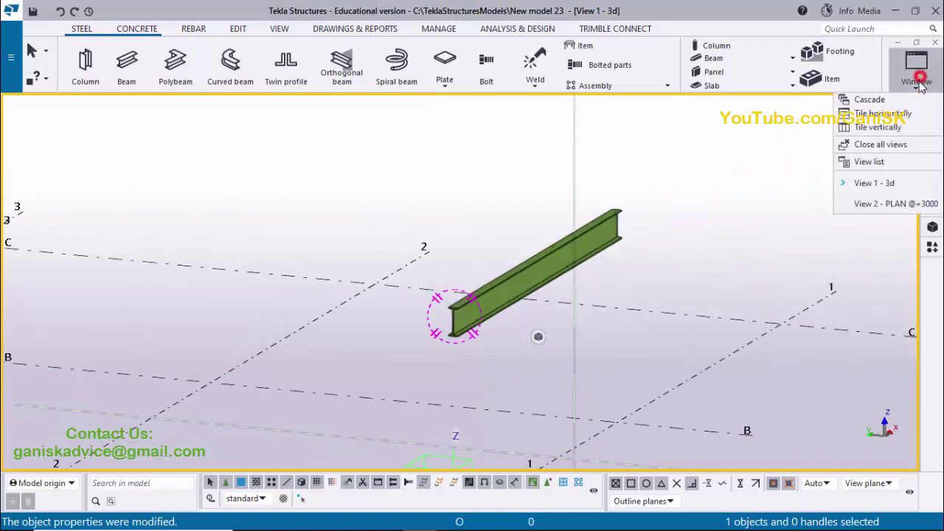
- Switch to the PLAN @+3000 view and pan to show the whole grid
click(903, 205)
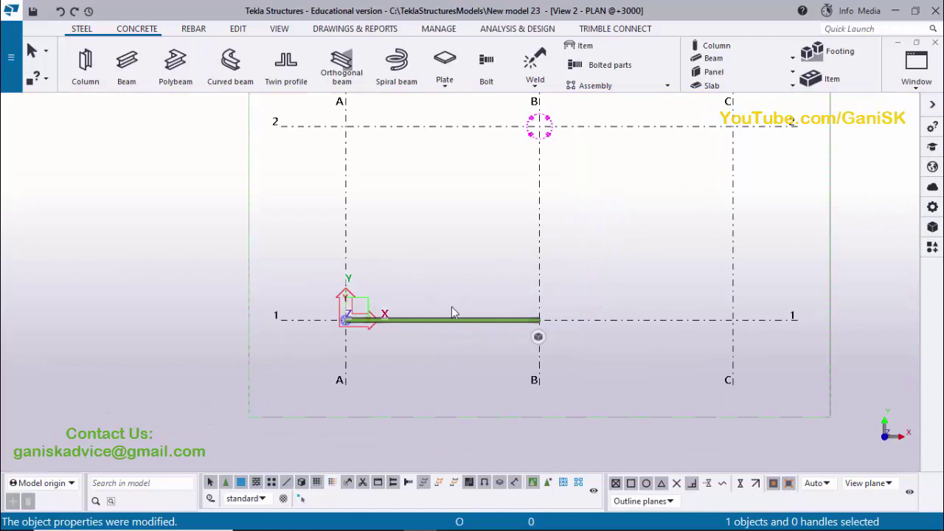
scroll(500, 221, down, 2)
middle_drag(491, 255, 448, 260)
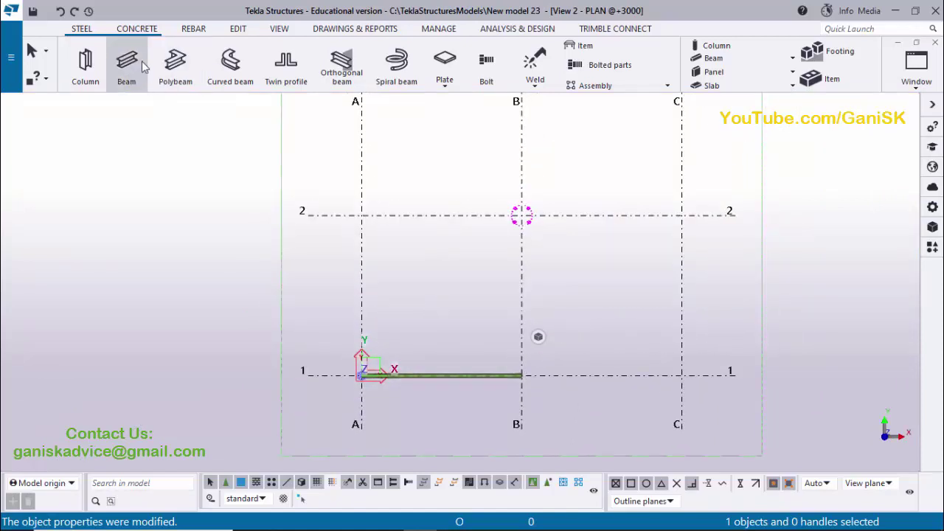
- Model a steel beam along grid line 2 from A/2 to B/2
click(124, 74)
click(361, 215)
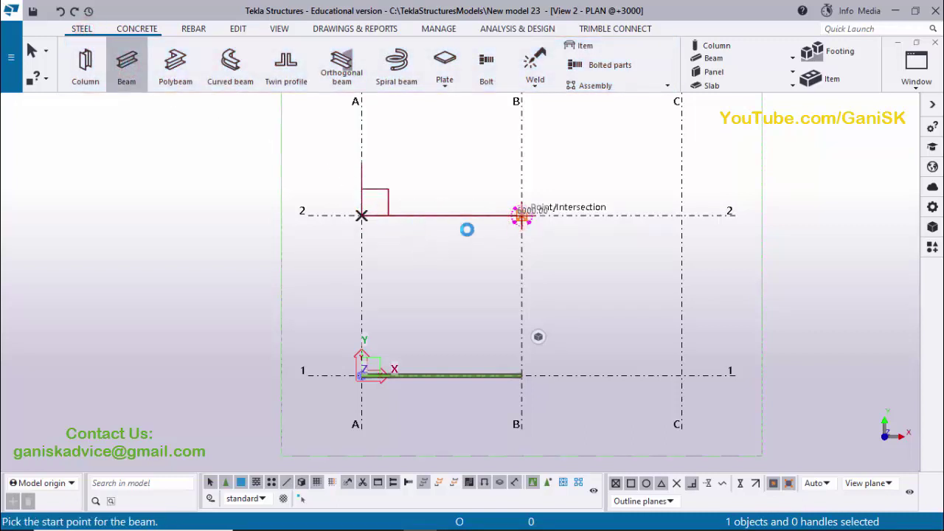
click(416, 228)
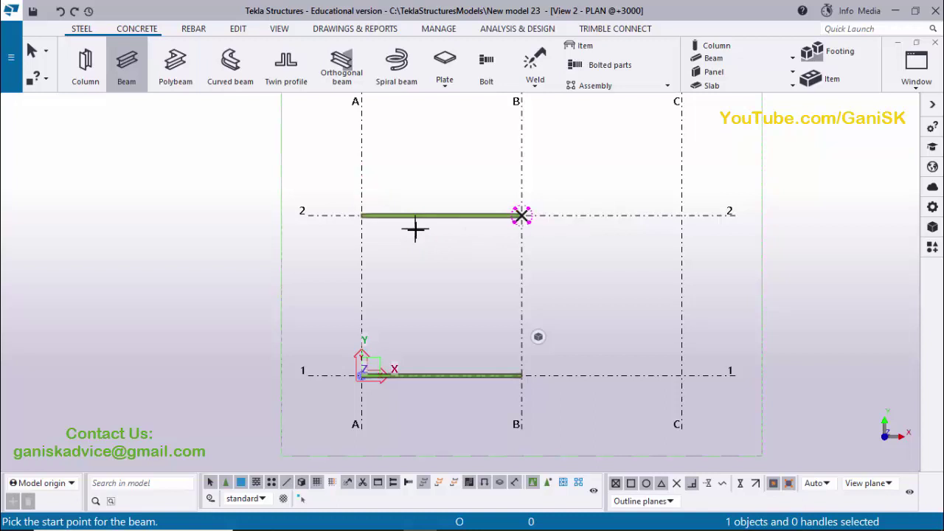
right_click(432, 177)
click(442, 181)
- Check the new beam in the 3D view, then return to the PLAN @+3000 view
click(916, 70)
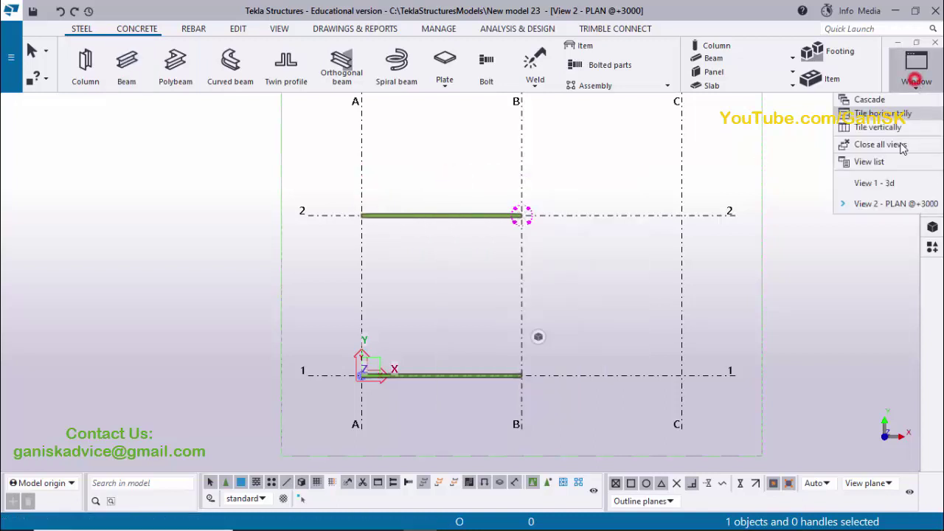
click(884, 183)
middle_drag(145, 273, 206, 255)
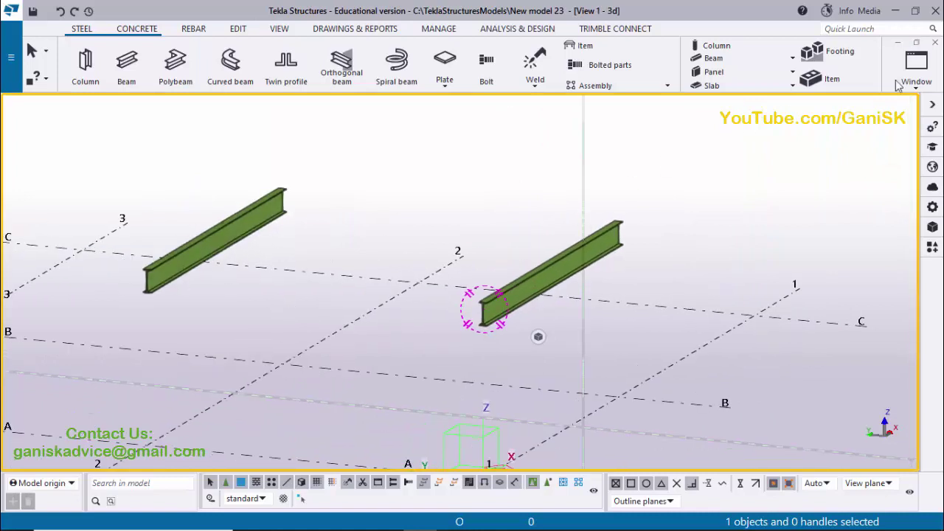
click(915, 70)
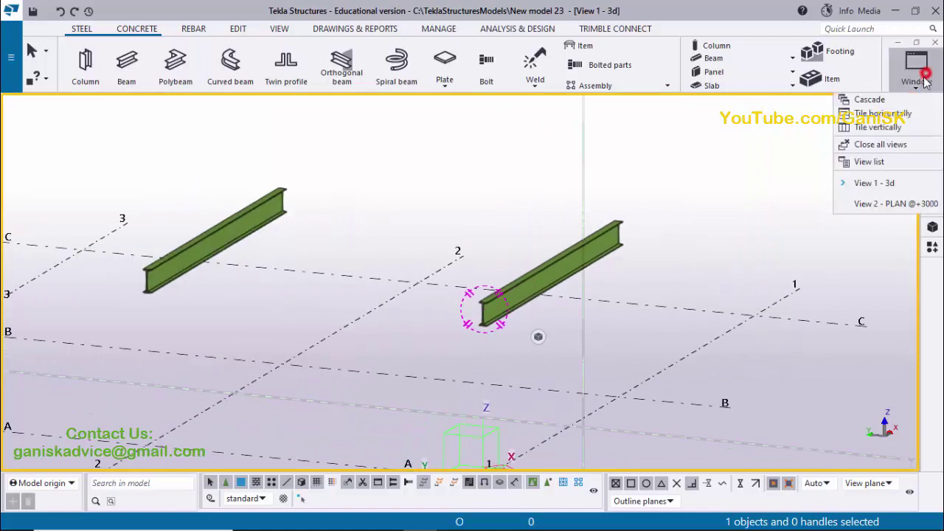
click(892, 204)
scroll(421, 273, down, 1)
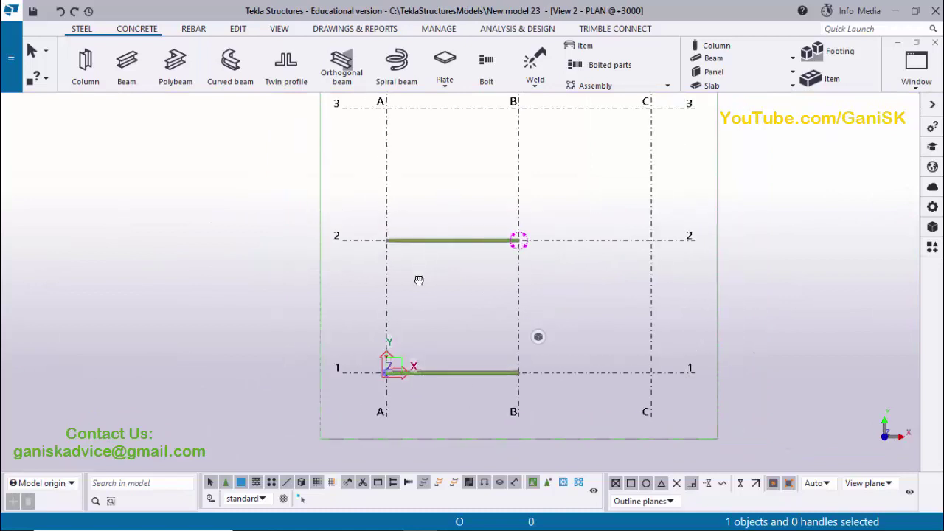
scroll(407, 224, up, 1)
scroll(408, 224, up, 1)
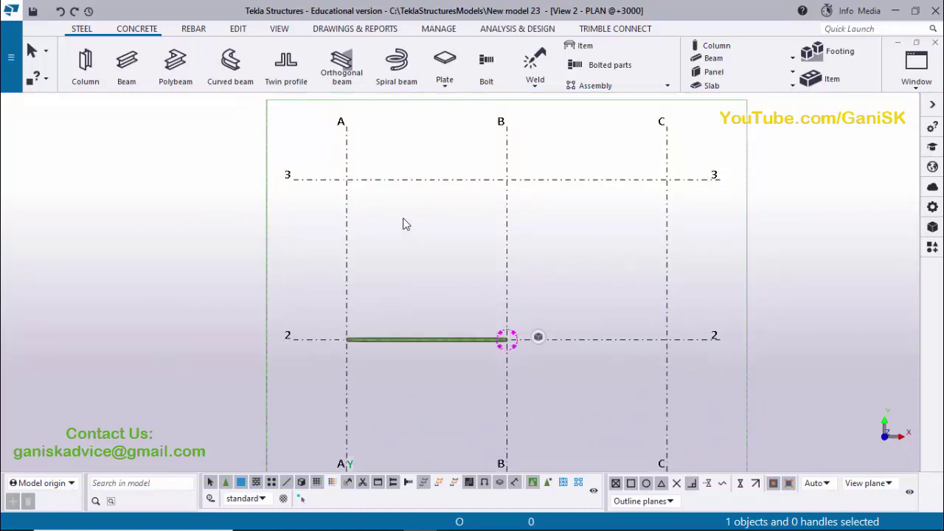
- Model a 4000 mm steel beam along grid line 3 starting at A/3
click(83, 28)
click(140, 82)
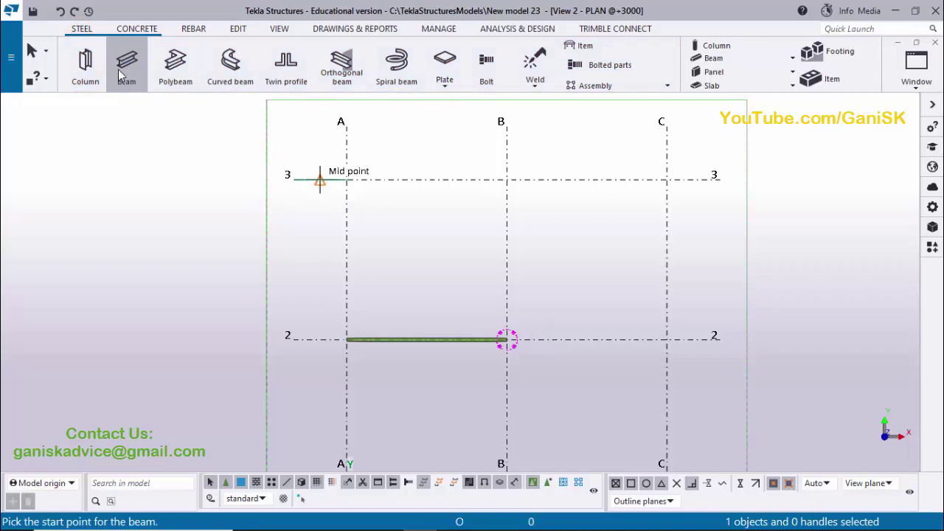
click(347, 178)
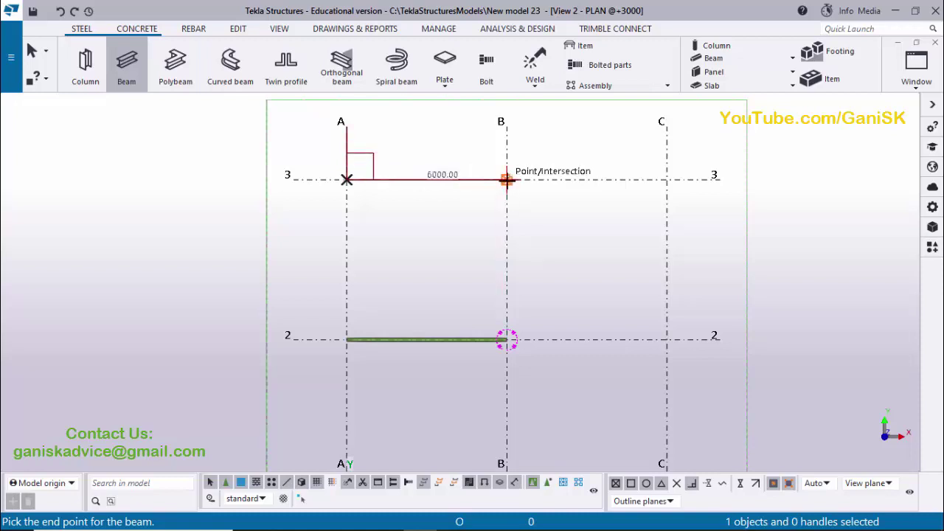
text(4000)
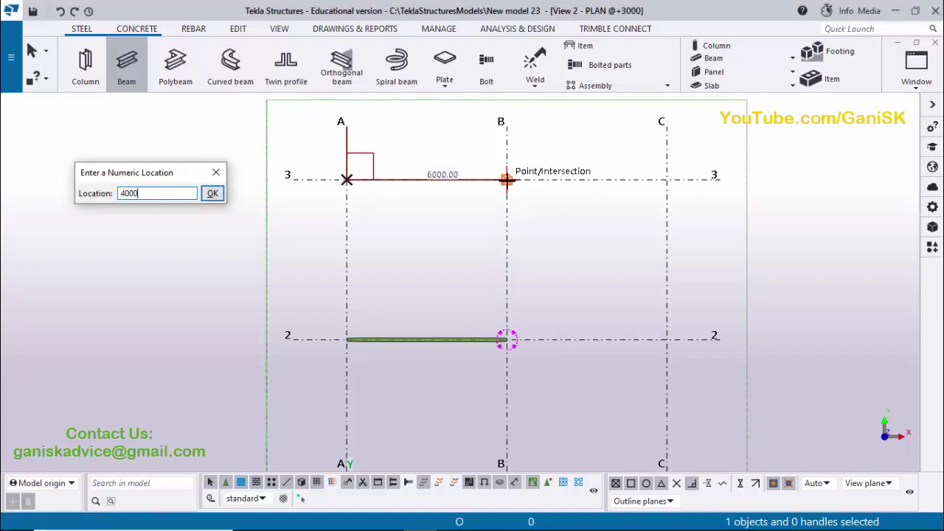
click(212, 194)
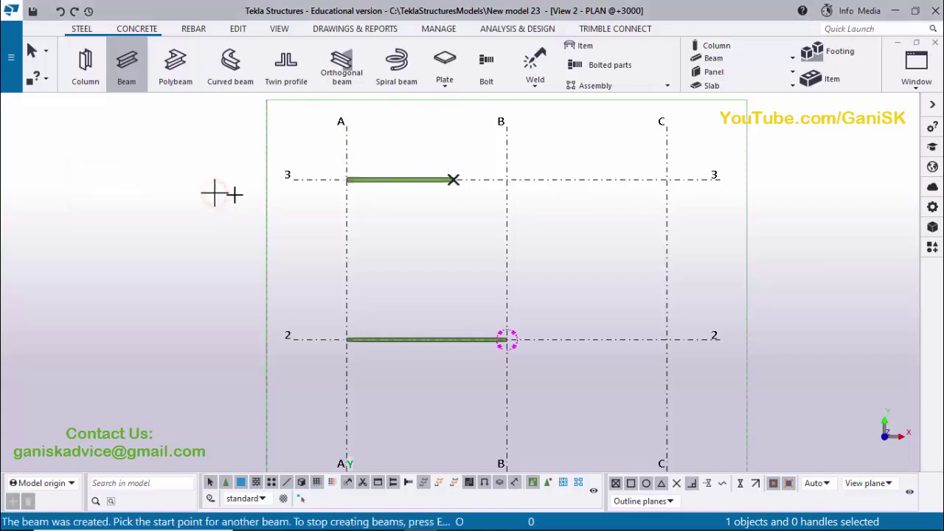
scroll(416, 188, up, 3)
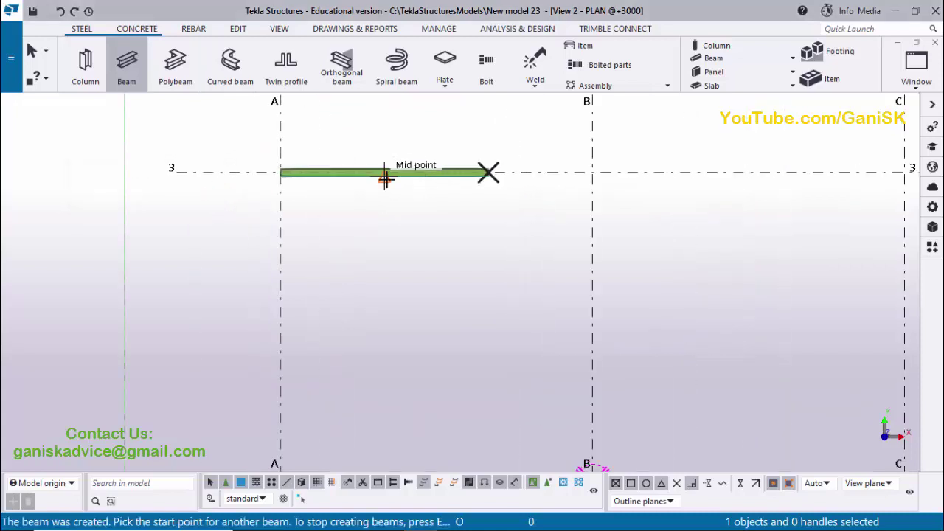
right_click(529, 146)
click(539, 149)
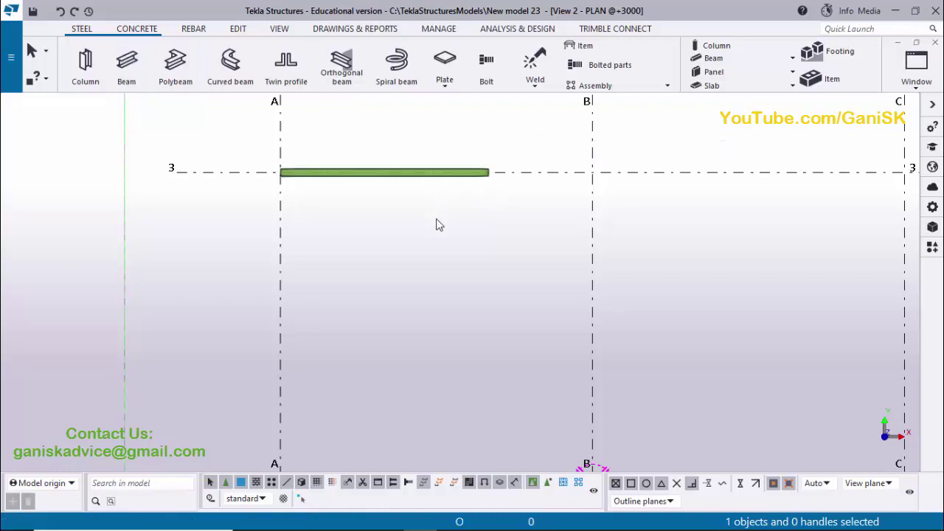
- Select the new grid 3 beam to check it, then clear the selection
click(445, 175)
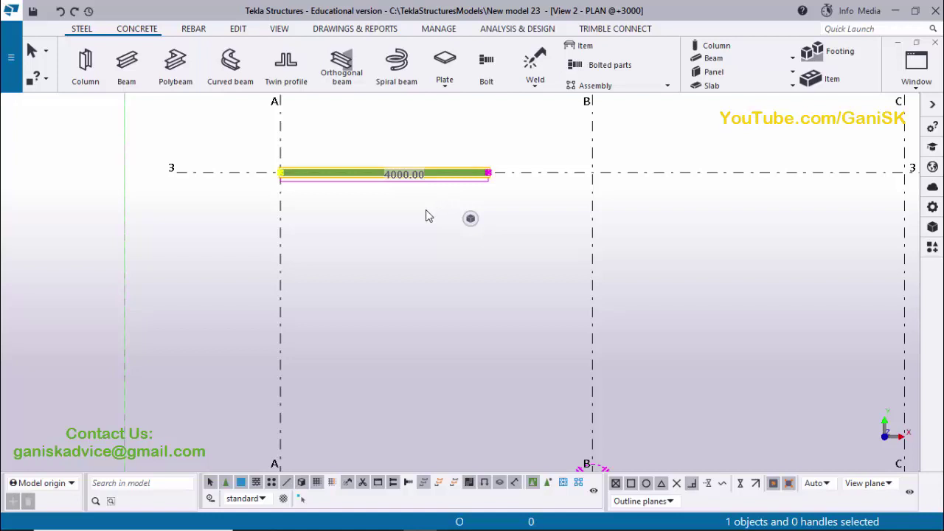
click(419, 223)
click(391, 172)
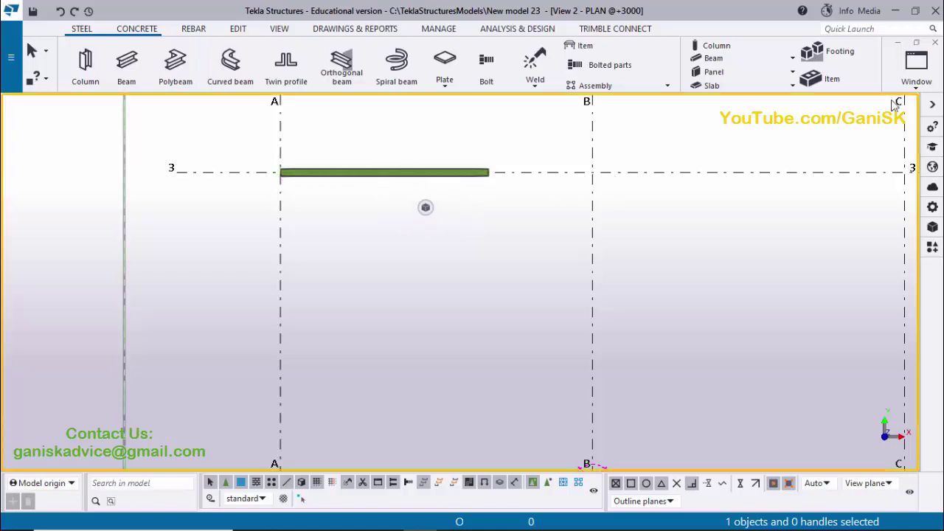
click(915, 68)
click(889, 182)
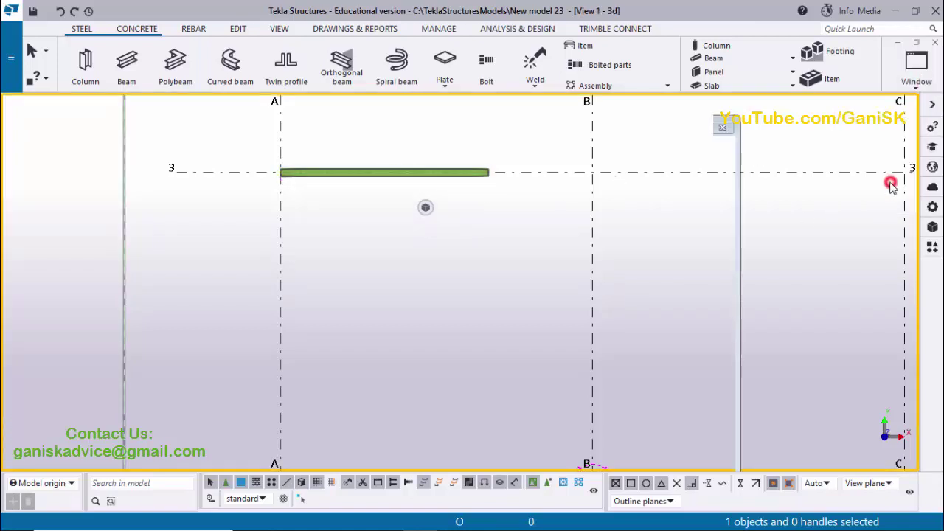
scroll(412, 278, down, 4)
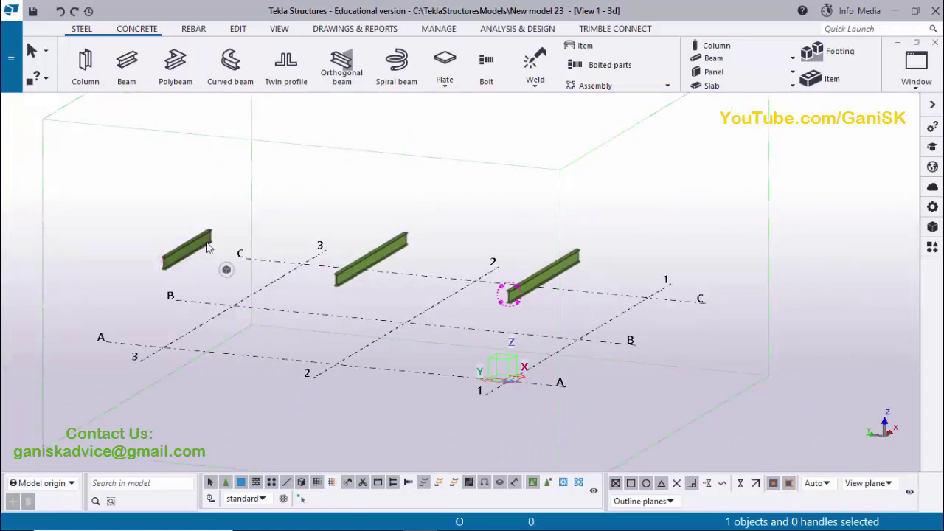
click(182, 264)
click(322, 189)
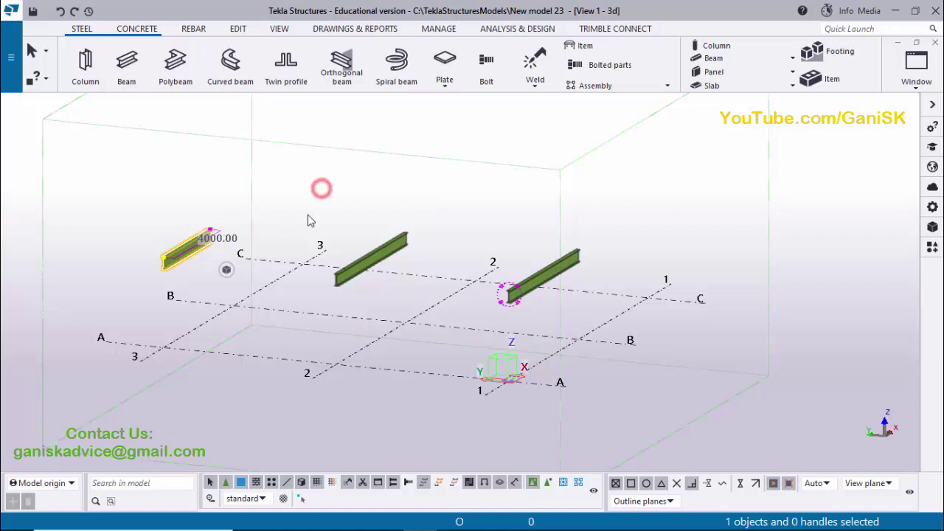
click(917, 81)
click(884, 201)
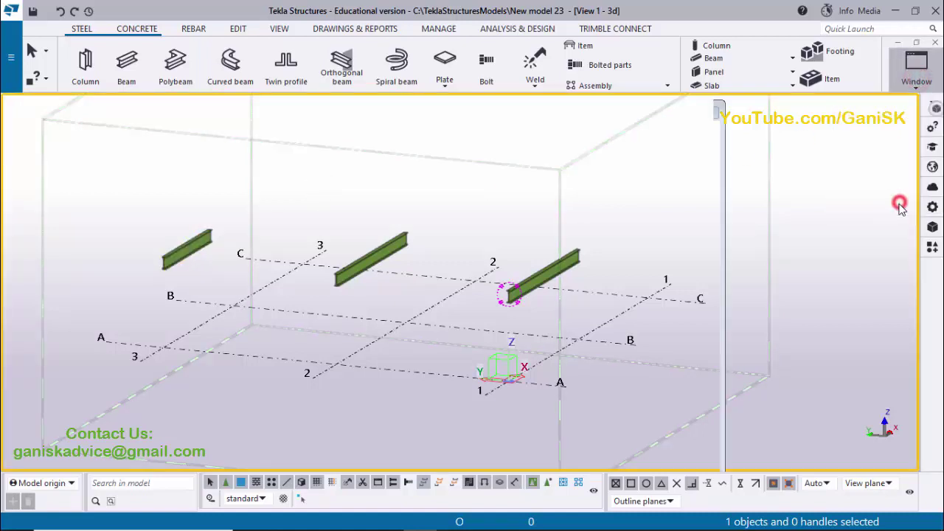
scroll(430, 304, down, 5)
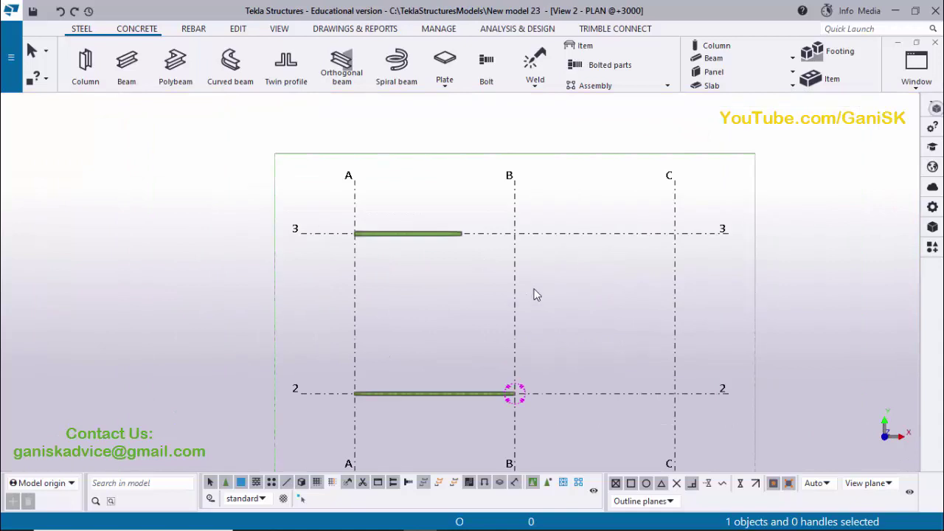
- Model a 5000 mm diagonal beam from B/3 toward C/2
click(124, 63)
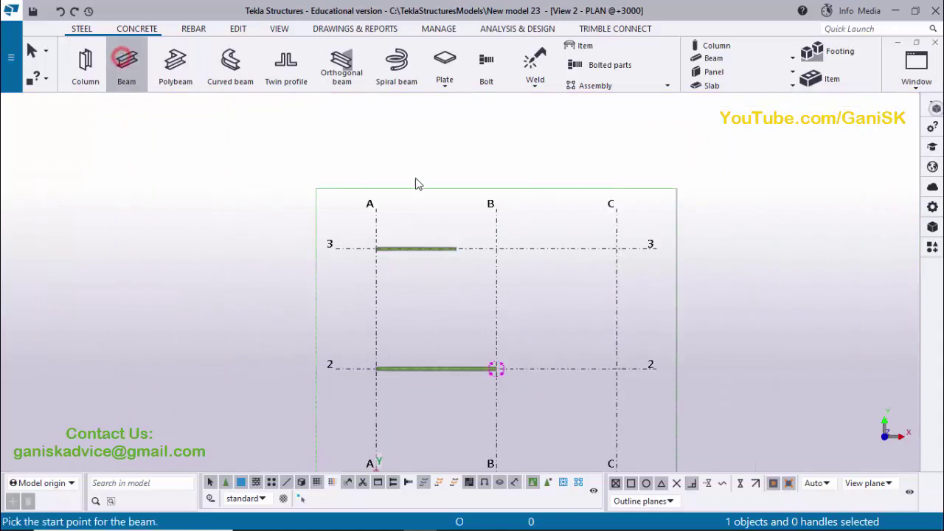
click(496, 250)
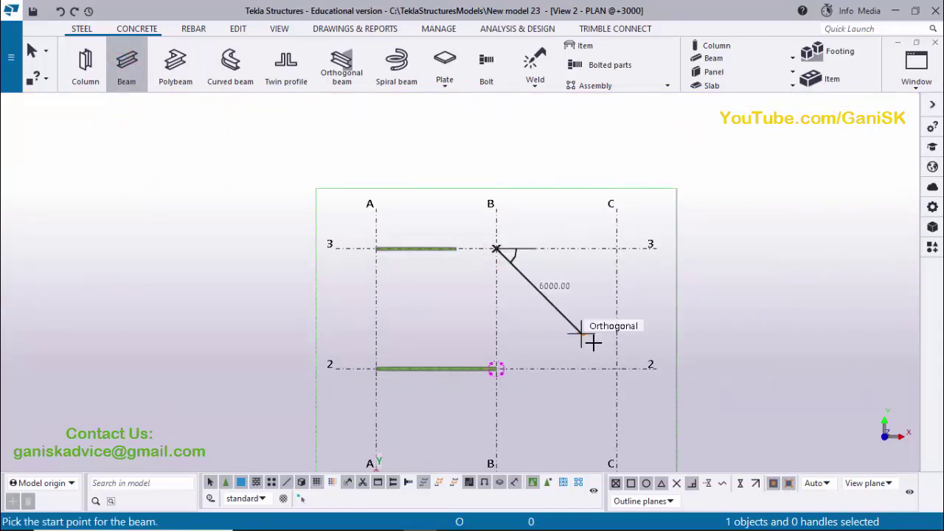
scroll(525, 287, up, 1)
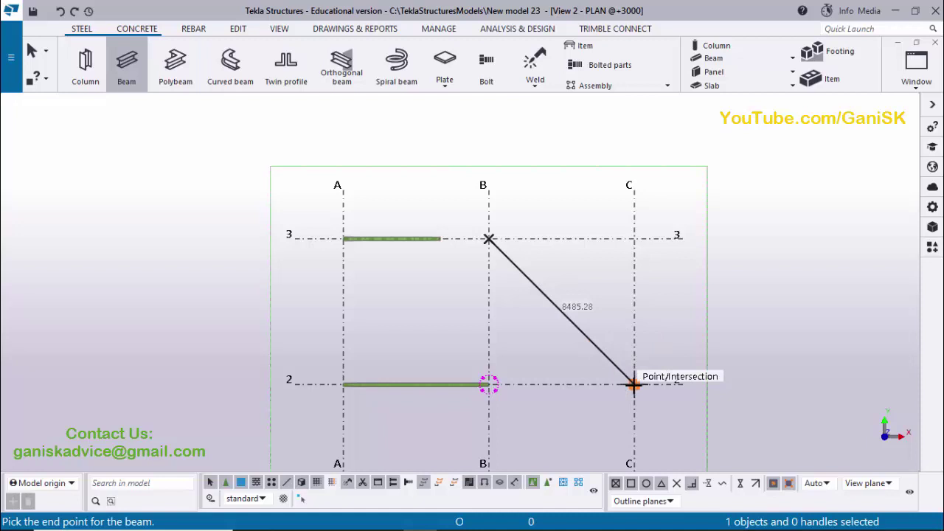
text(5000)
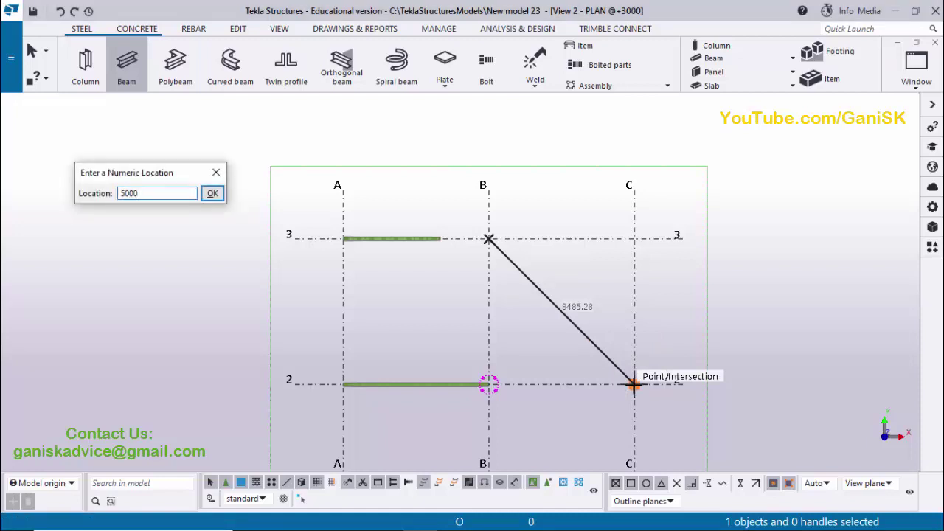
key(Return)
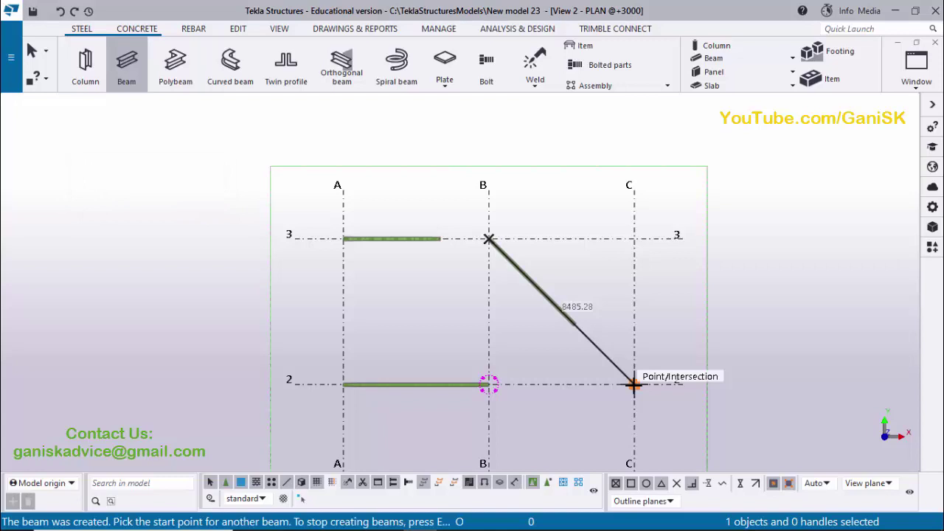
right_click(662, 271)
click(669, 274)
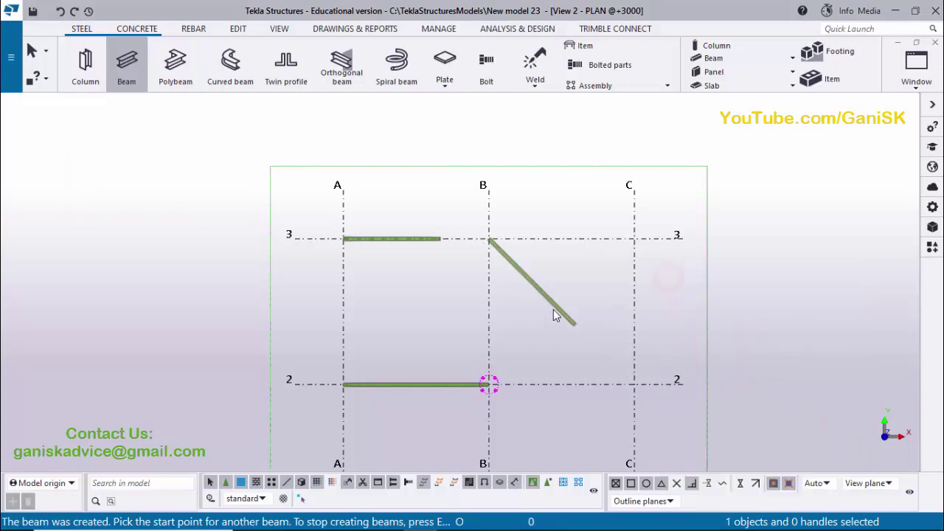
- Select the diagonal beam to check its length, then deselect it and pan to grid line 1
scroll(546, 306, up, 3)
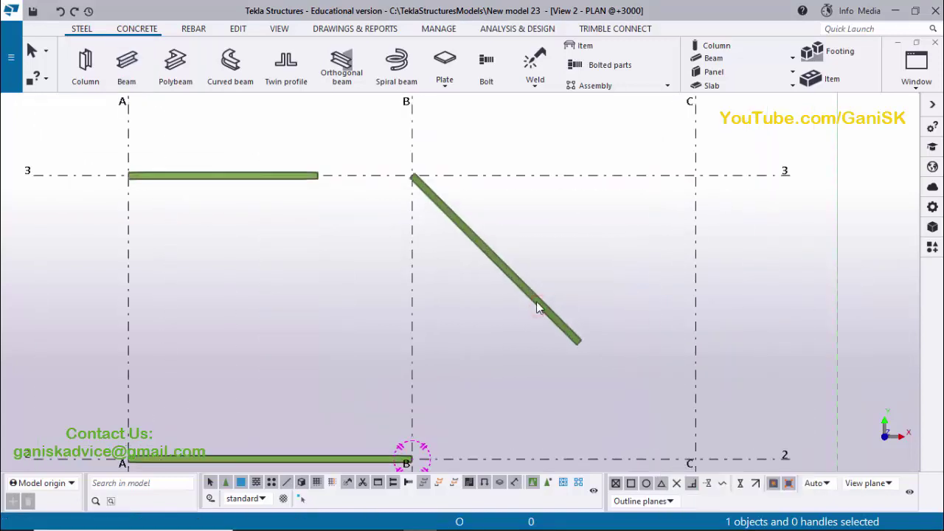
click(559, 329)
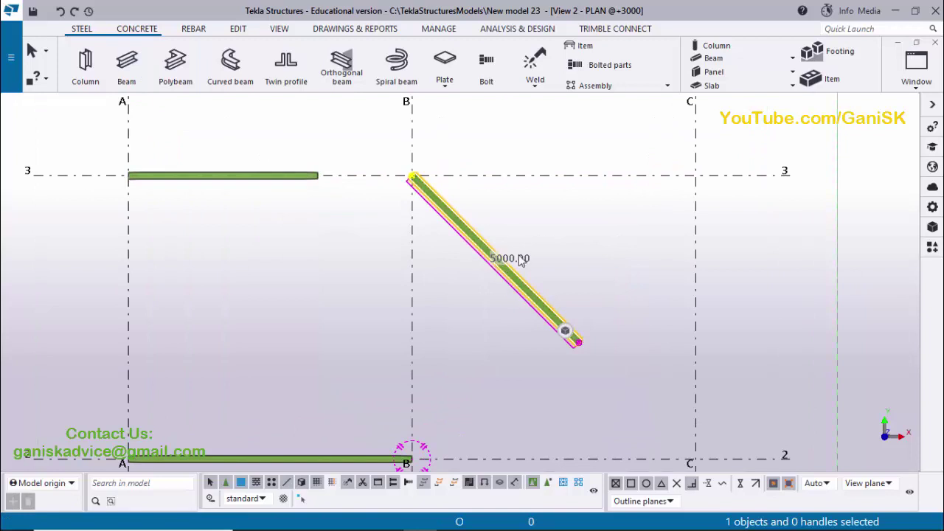
click(562, 222)
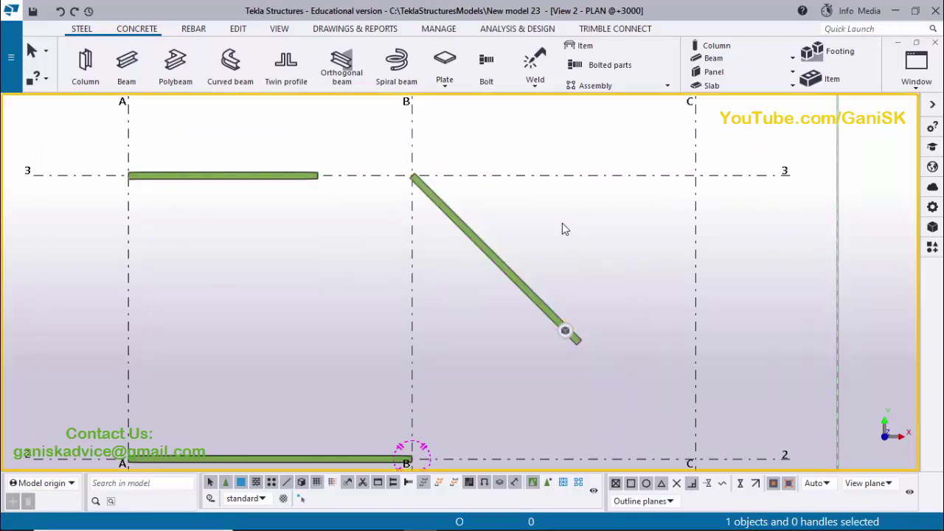
scroll(562, 223, down, 2)
scroll(563, 235, down, 2)
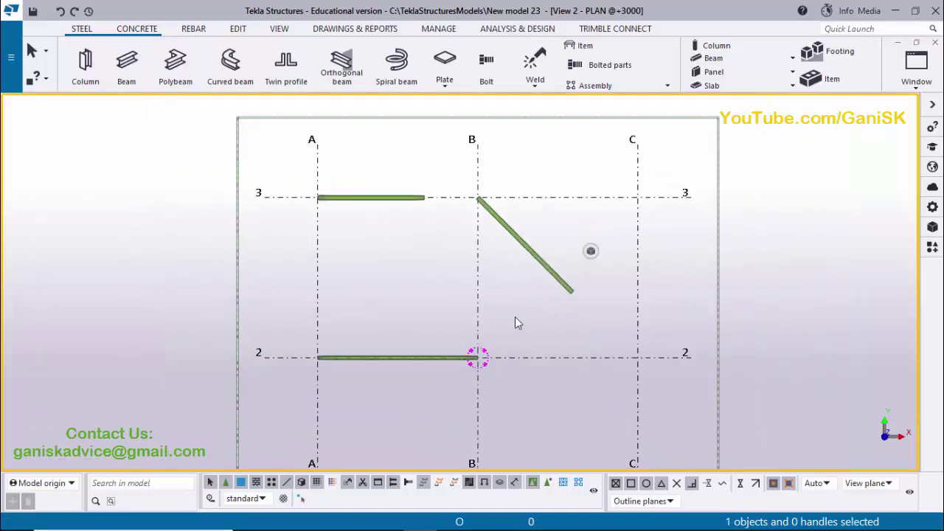
middle_drag(474, 246, 388, 226)
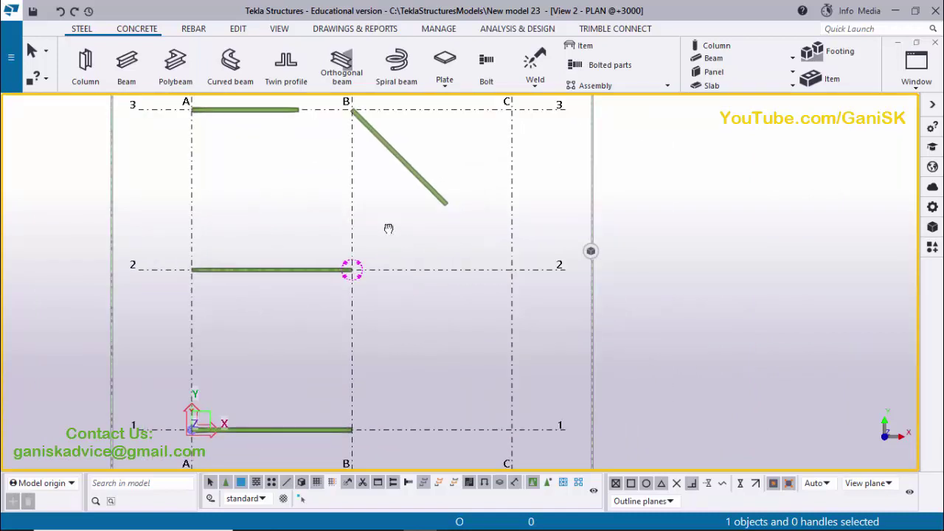
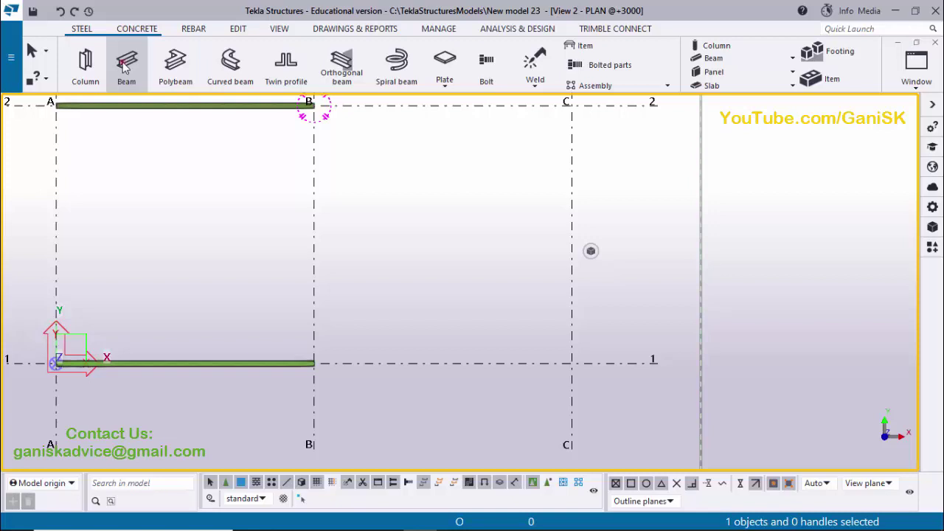
- Place steel beams from B1 to C1 and from C1 to C2, then interrupt beam placement
click(125, 64)
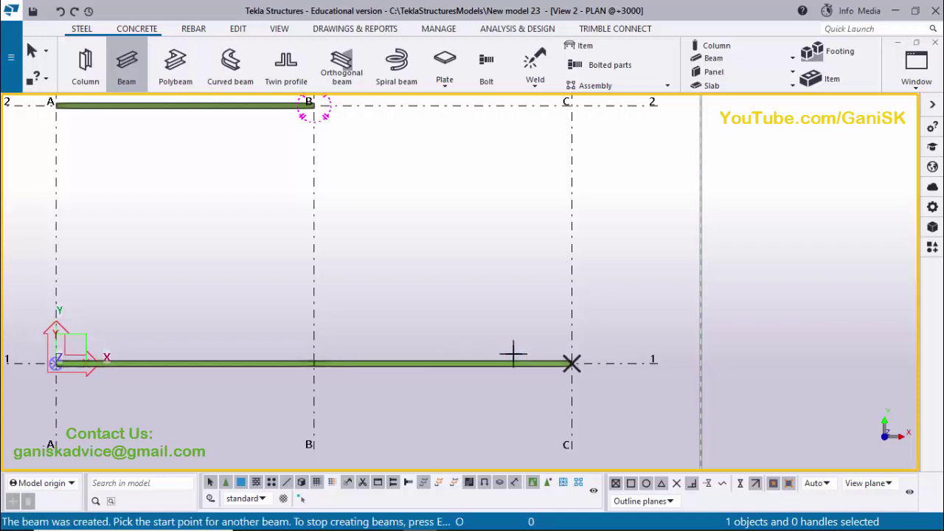
scroll(493, 273, down, 2)
middle_drag(495, 276, 478, 314)
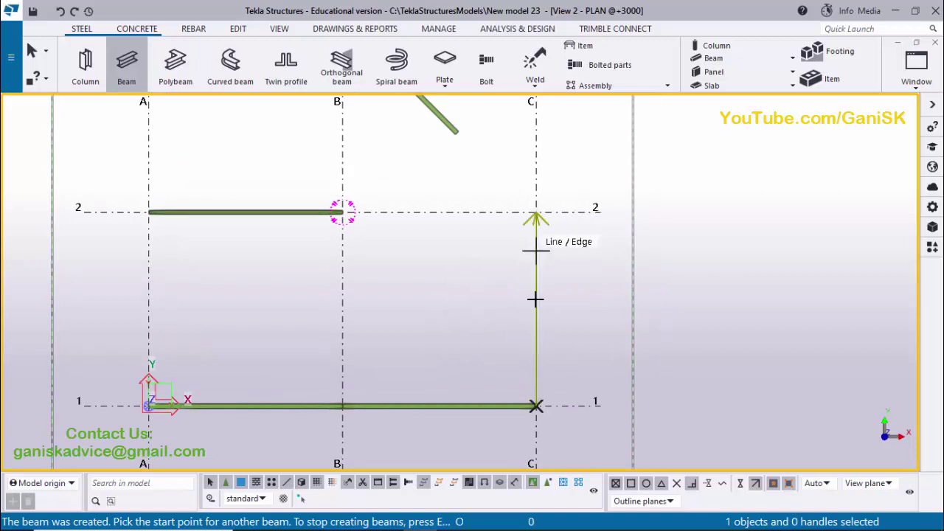
click(537, 236)
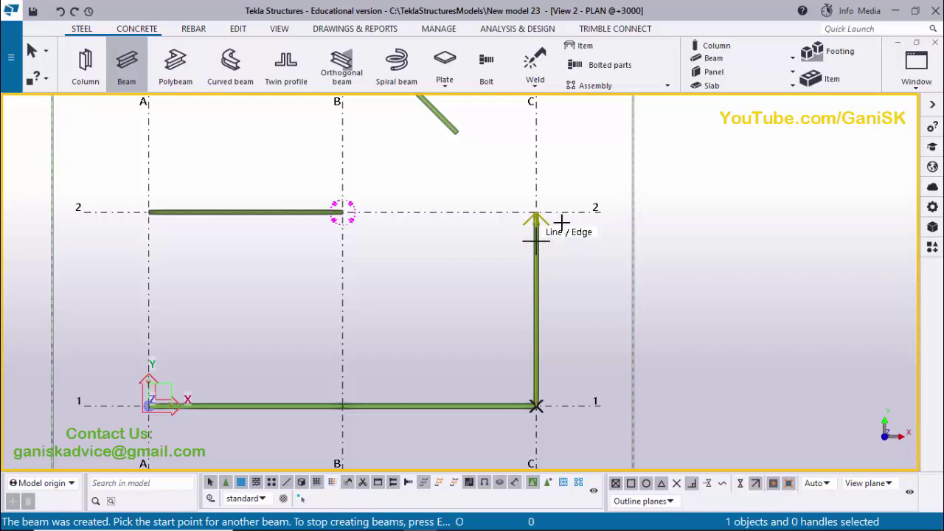
right_click(575, 167)
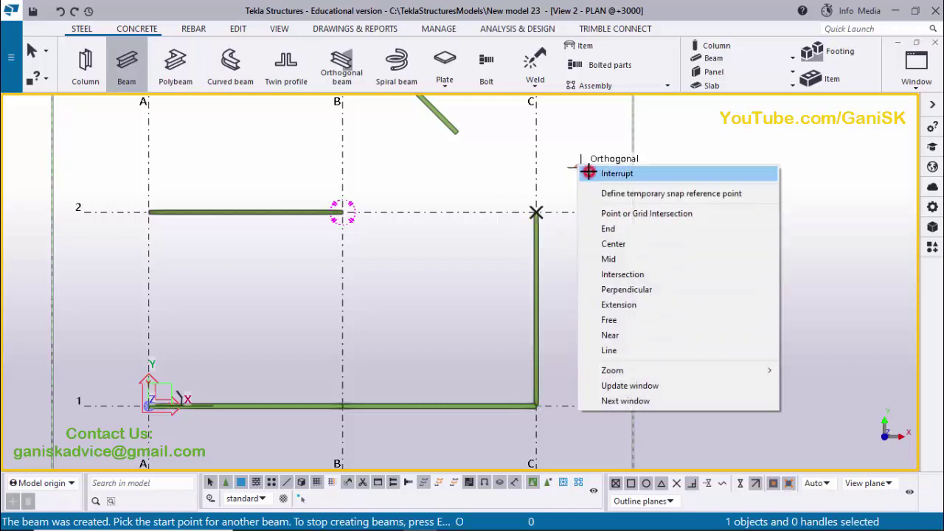
click(589, 173)
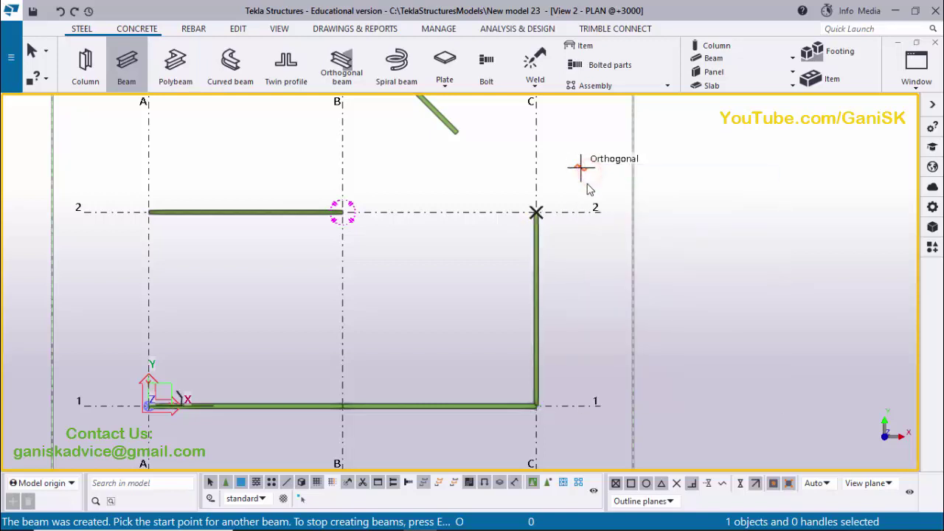
click(916, 66)
- Inspect the new beams in View 1 - 3d, then return to PLAN @+3000
click(883, 189)
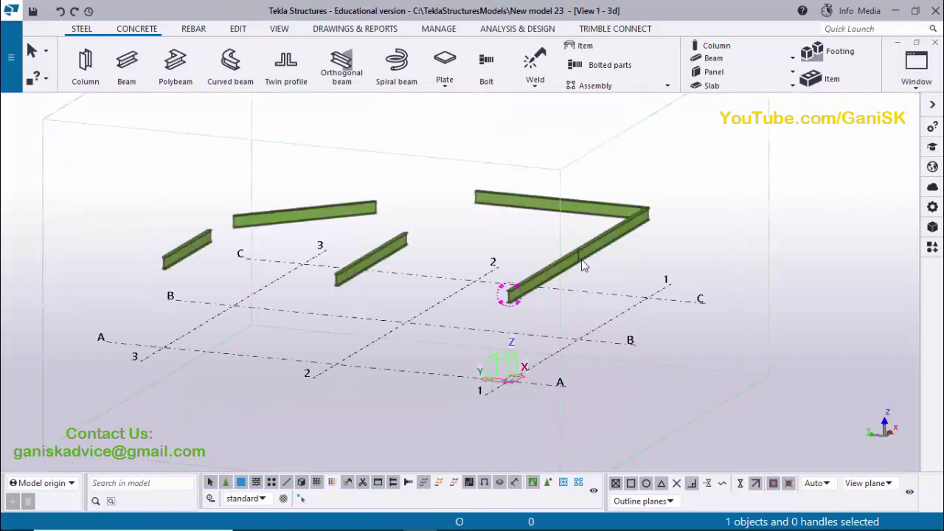
scroll(583, 265, down, 2)
middle_drag(615, 260, 703, 223)
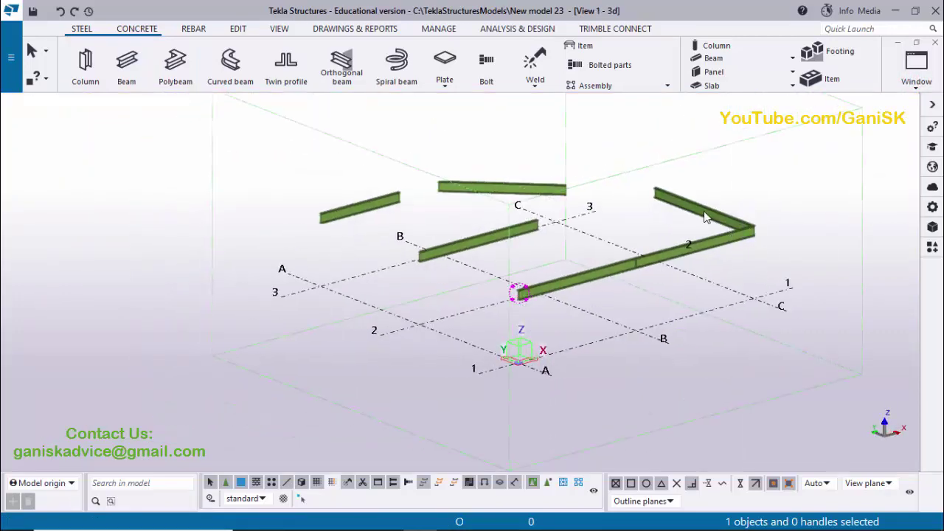
click(913, 67)
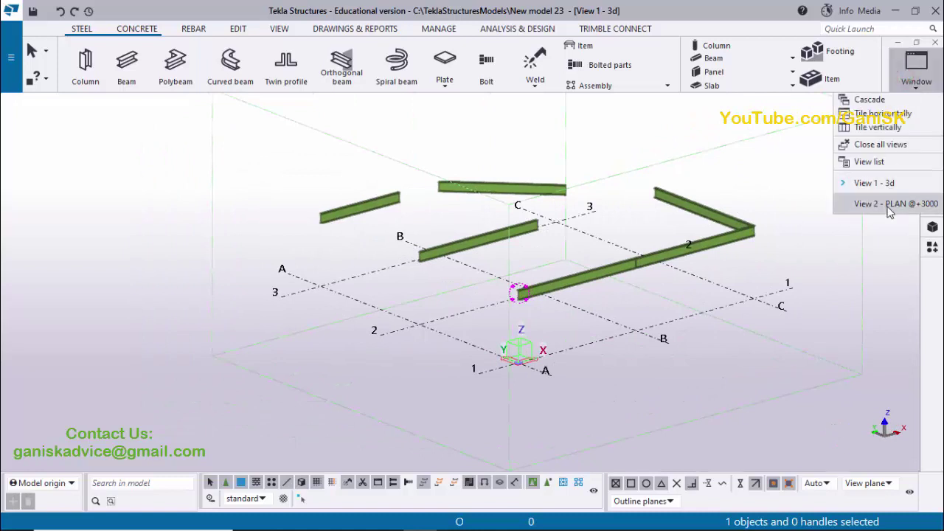
click(889, 204)
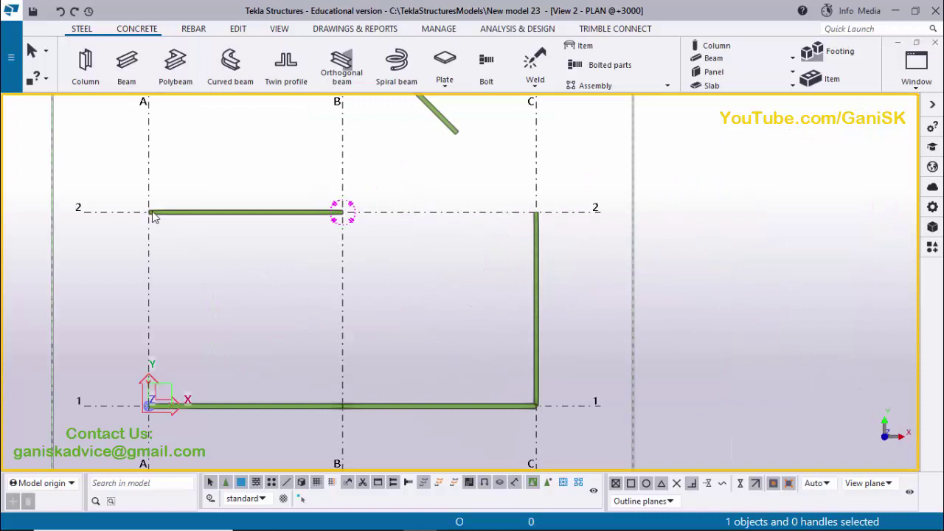
- Select the grid 2 beam to check its length
click(268, 215)
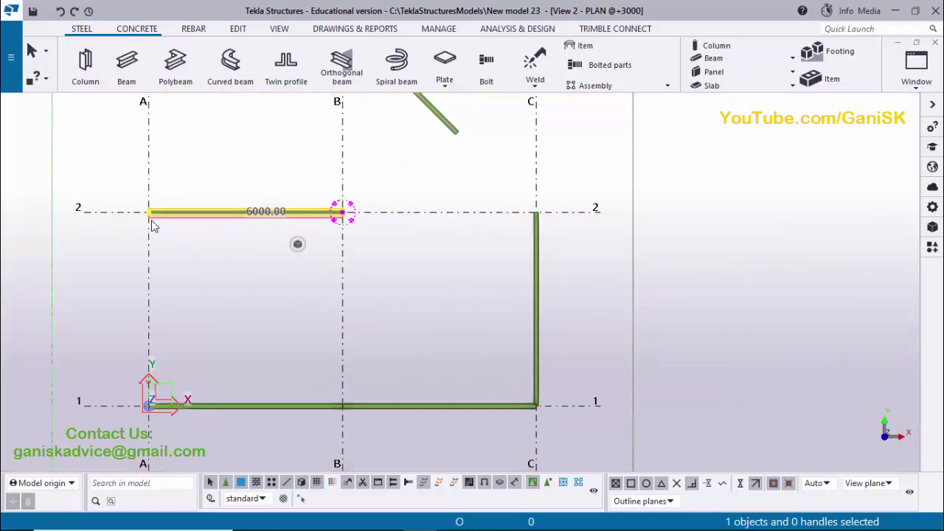
scroll(159, 222, up, 2)
scroll(163, 222, up, 1)
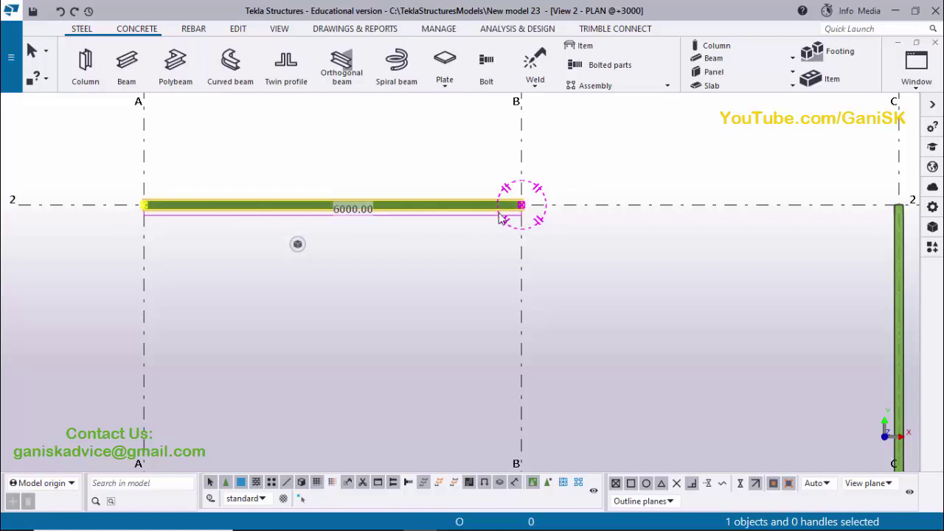
scroll(541, 257, down, 5)
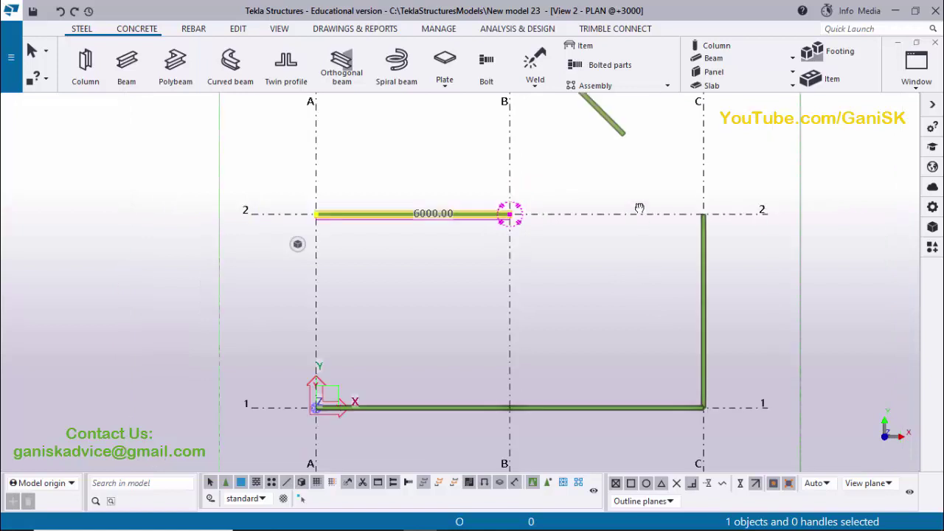
middle_drag(638, 402, 623, 317)
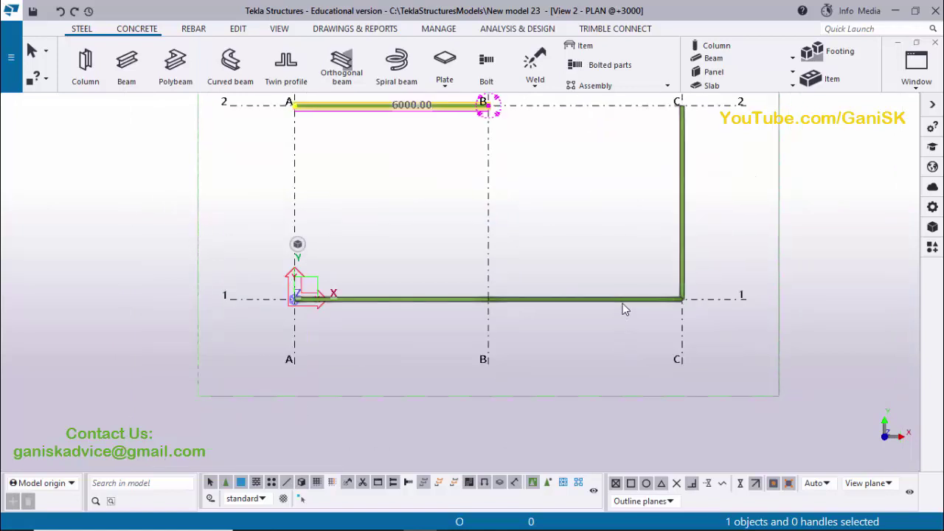
scroll(623, 303, up, 2)
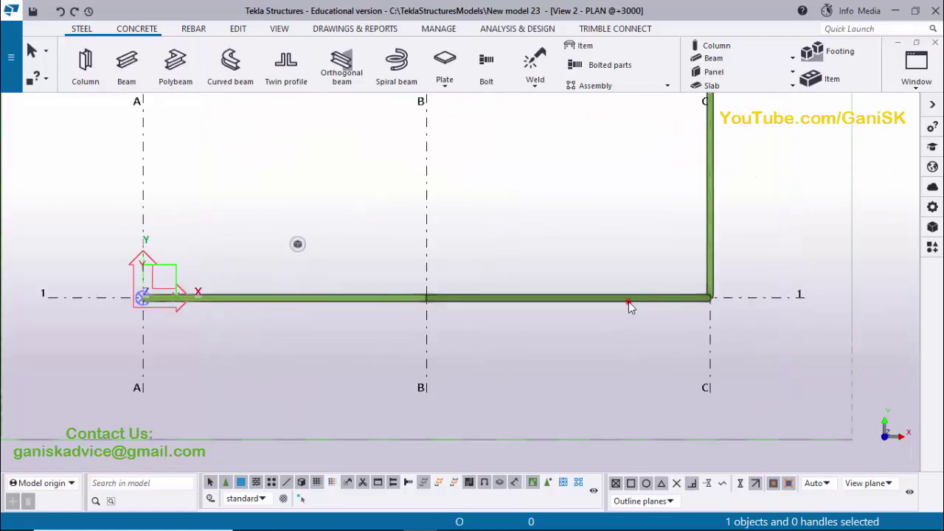
- Check the grid 1 beam between B and C, then clear the selection
click(628, 301)
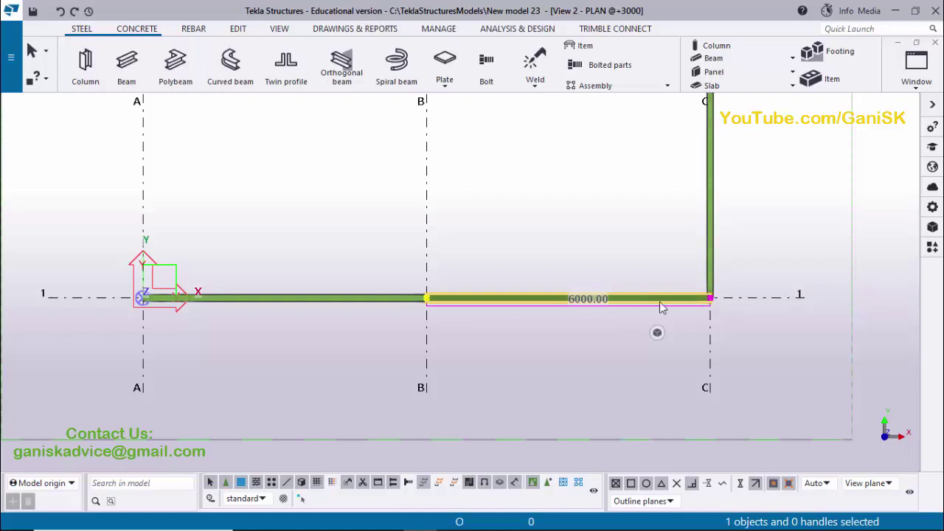
scroll(583, 232, down, 2)
middle_drag(560, 368, 579, 344)
click(583, 325)
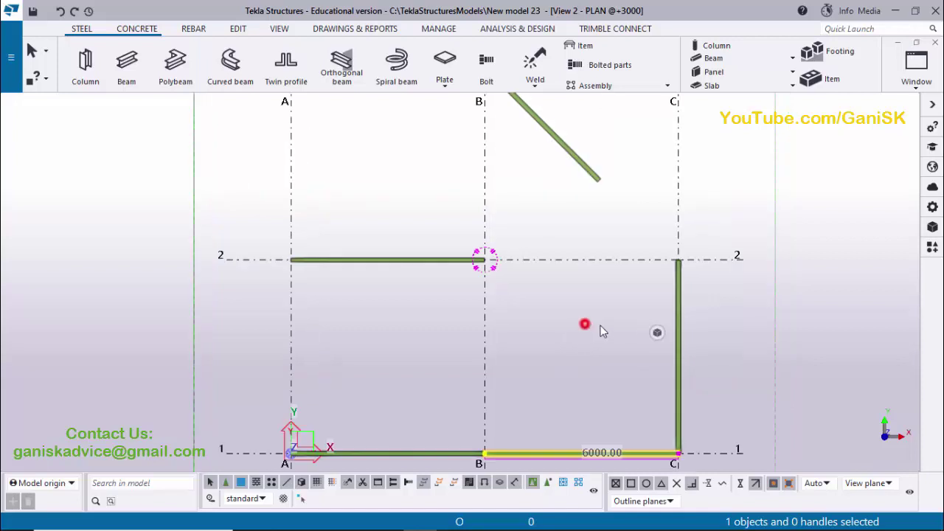
click(769, 483)
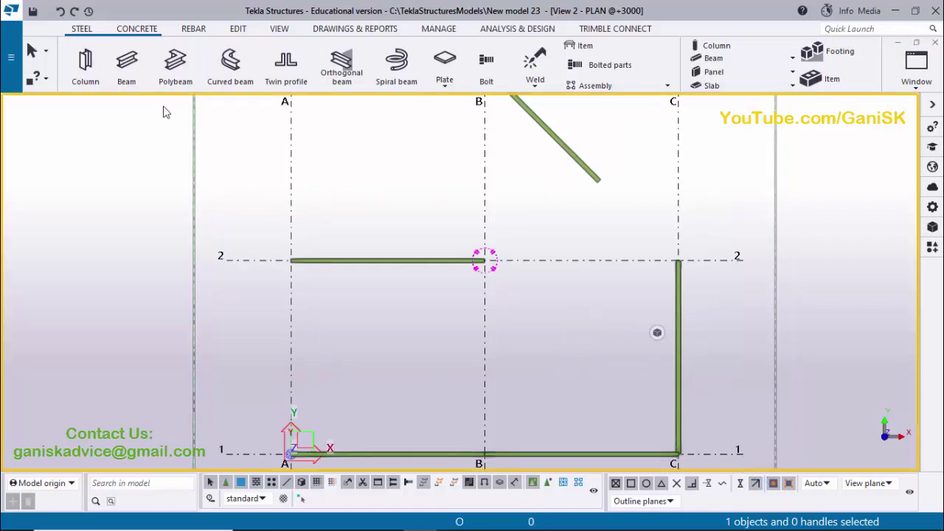
click(126, 61)
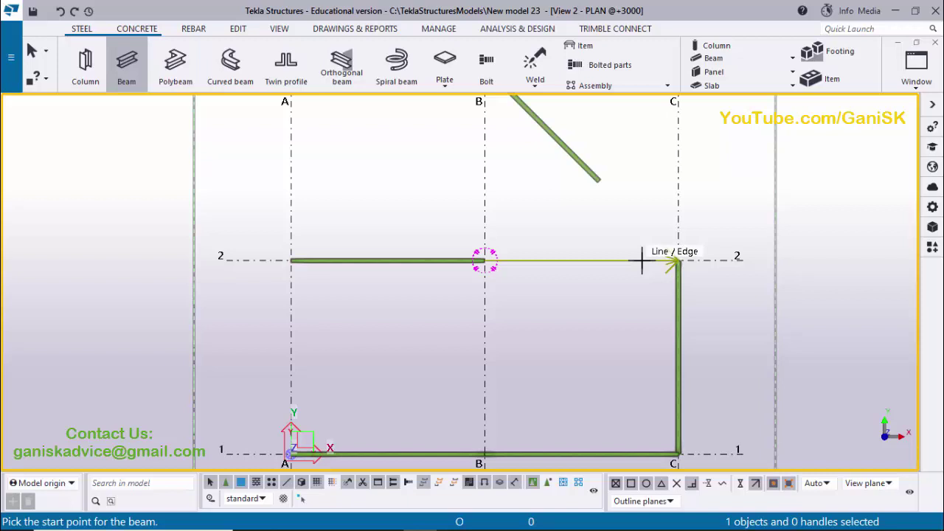
- Place the grid 2 beam from B2 to C2 and confirm its 6000 length
click(515, 259)
right_click(525, 199)
click(528, 206)
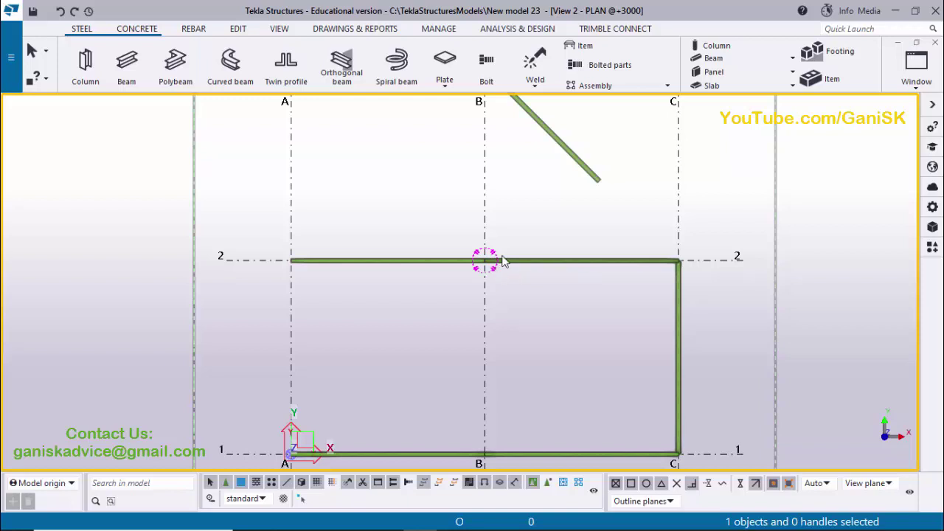
scroll(540, 264, up, 2)
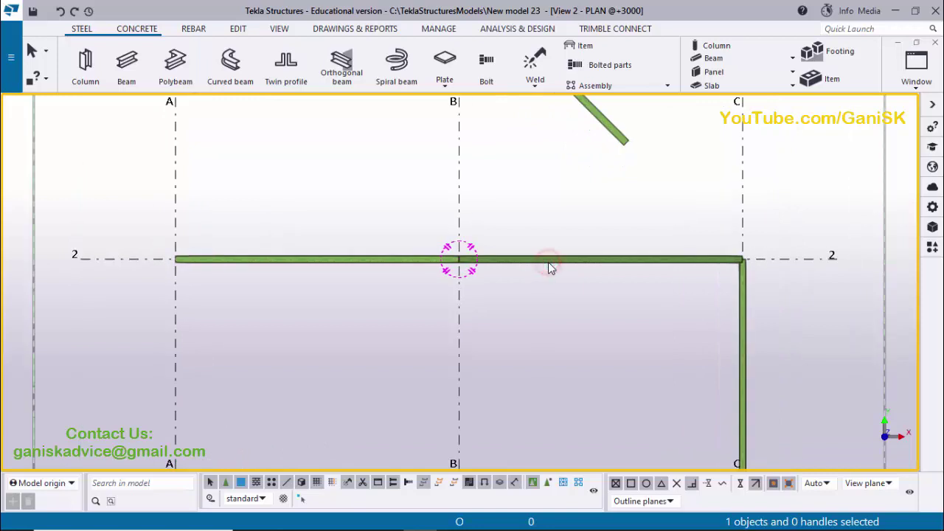
click(547, 262)
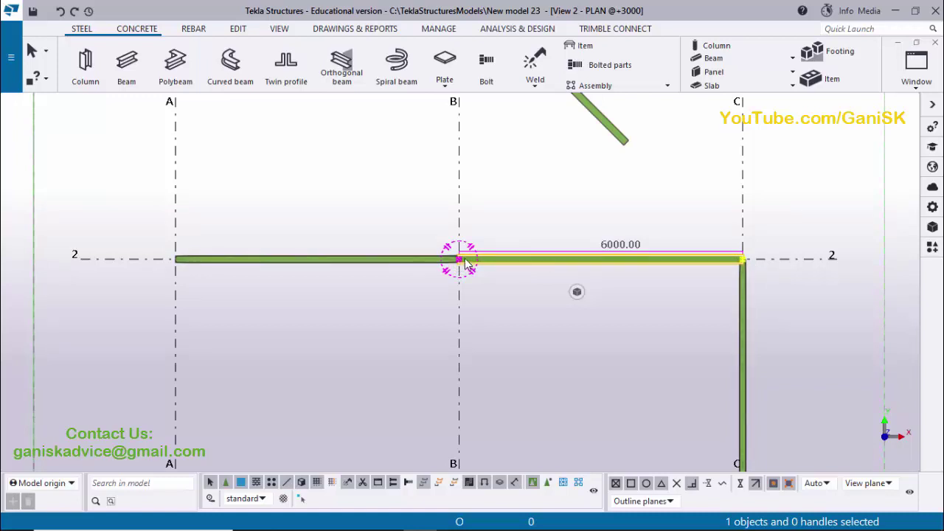
scroll(500, 279, down, 3)
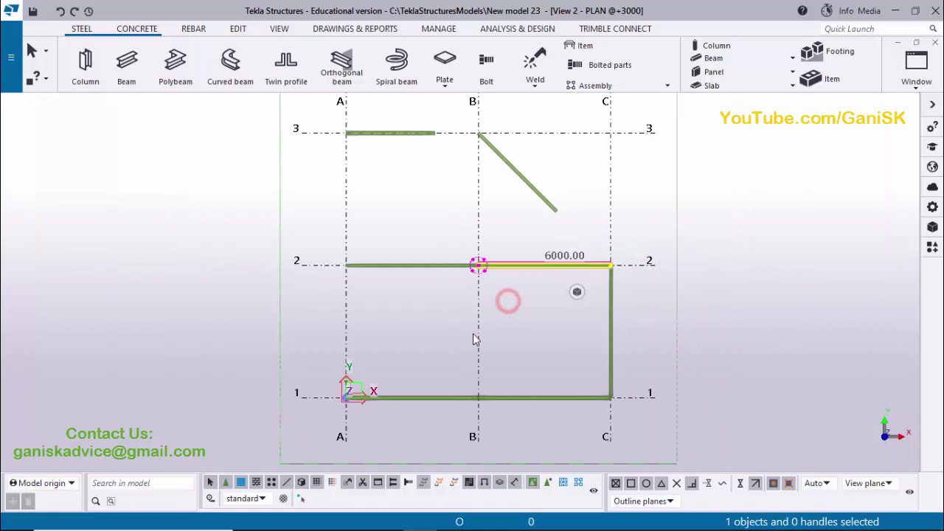
- Clear the selection and switch from the plan to View 1 - 3d
click(438, 404)
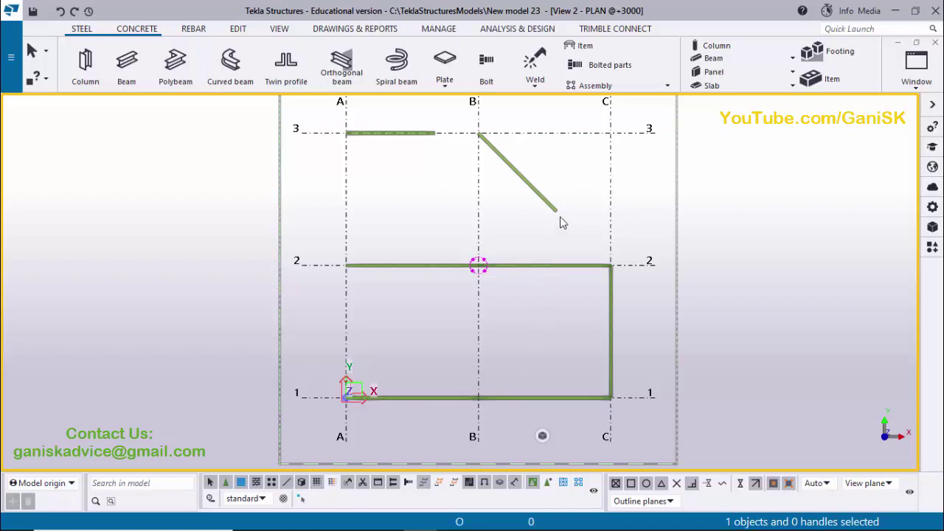
middle_drag(558, 211, 549, 263)
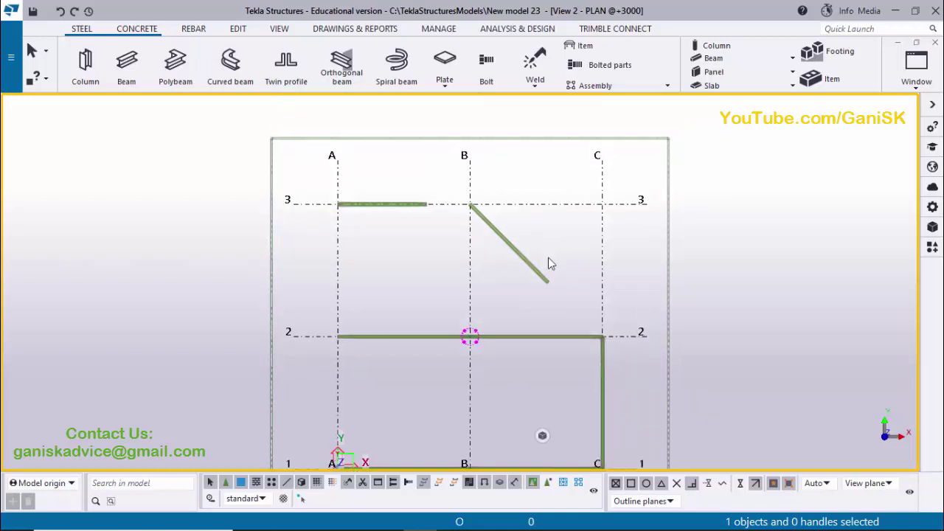
scroll(445, 301, down, 3)
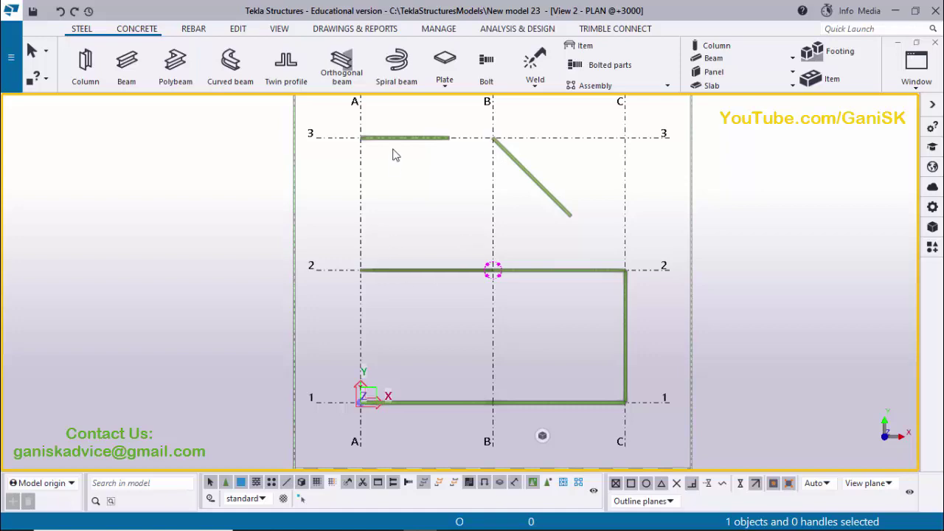
scroll(393, 149, up, 3)
click(917, 78)
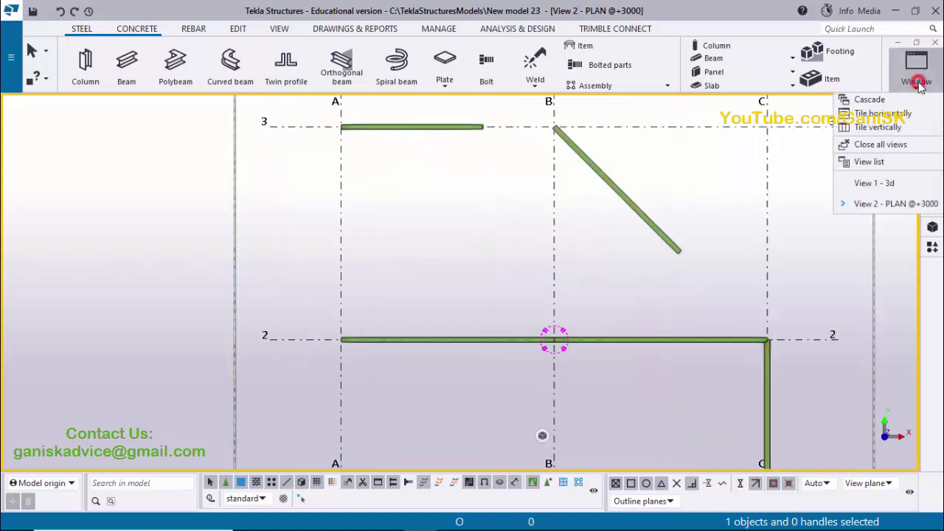
click(866, 183)
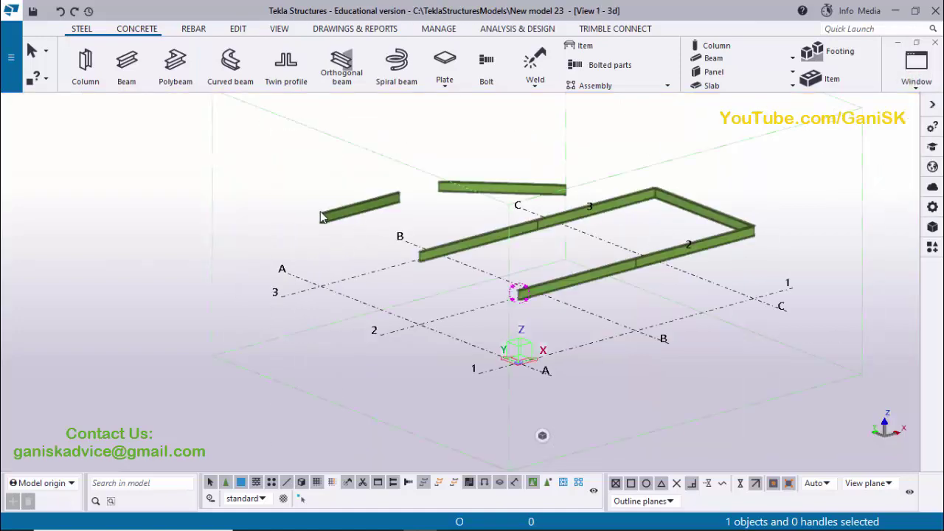
- Open the 4000-long ISMB400 beam's properties and its profile catalog
scroll(318, 218, up, 5)
scroll(316, 245, up, 3)
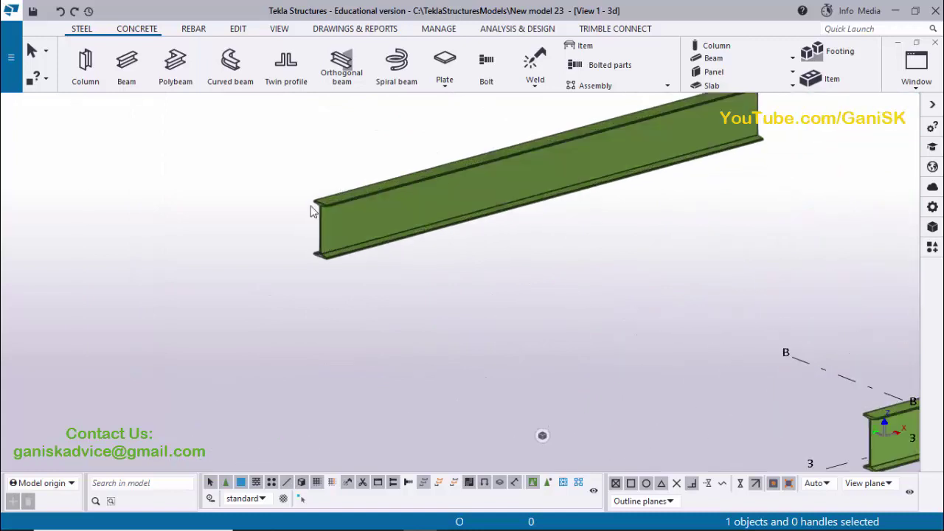
click(352, 227)
double_click(352, 229)
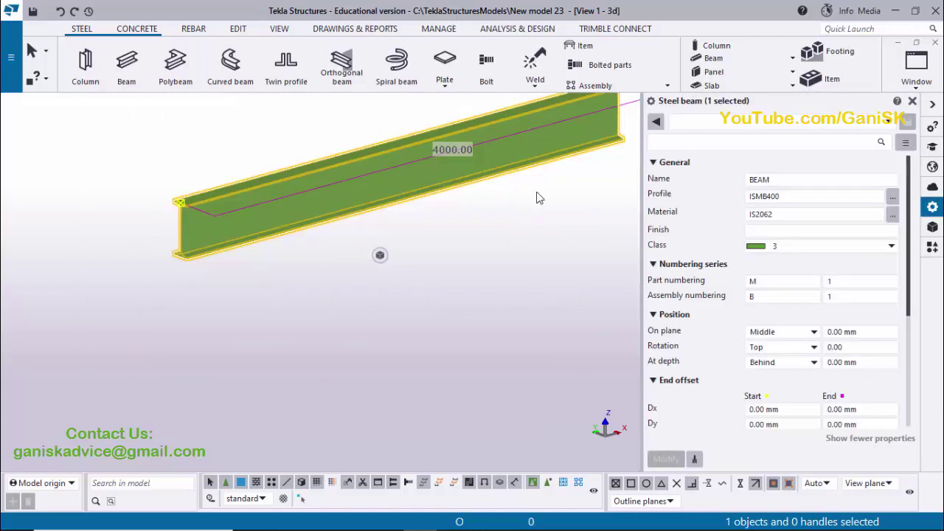
click(892, 196)
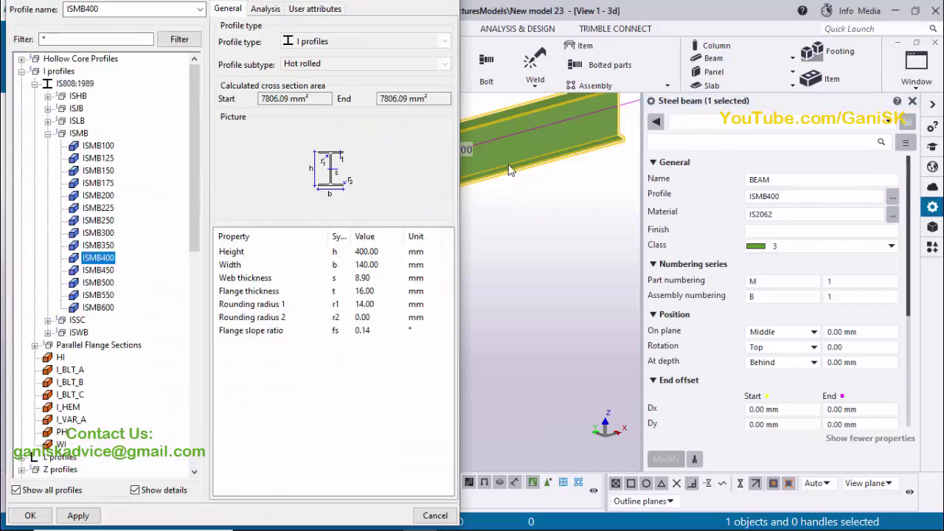
- Pick the PIPE profile under Circular hollow sections in the catalogue
middle_drag(651, 223, 549, 250)
scroll(579, 246, down, 2)
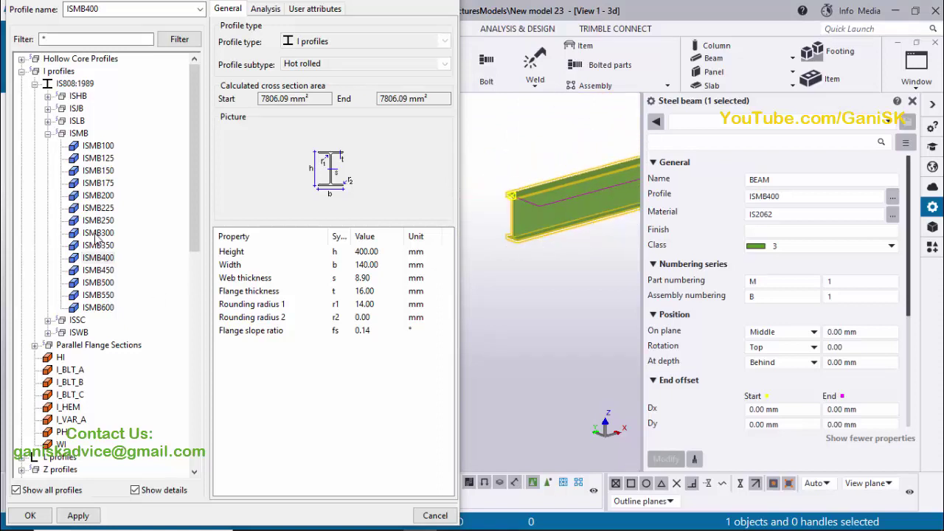
click(22, 72)
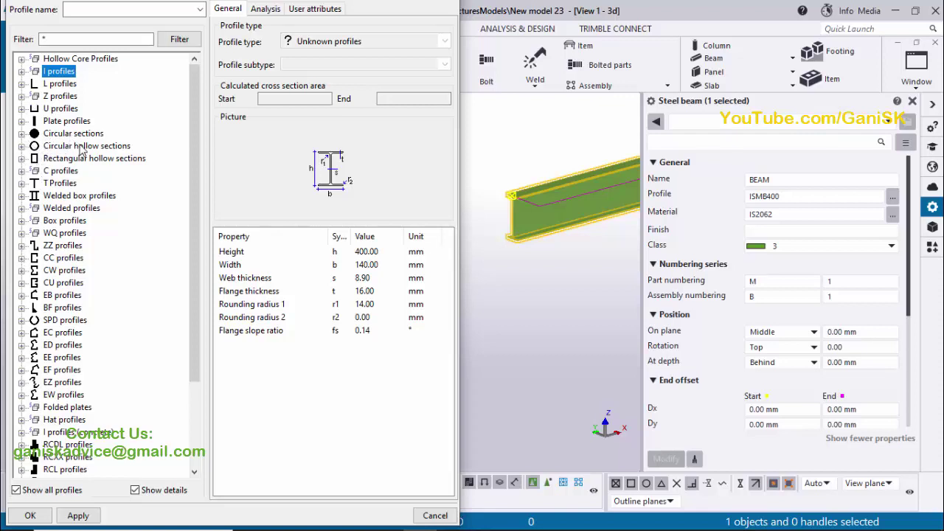
click(22, 147)
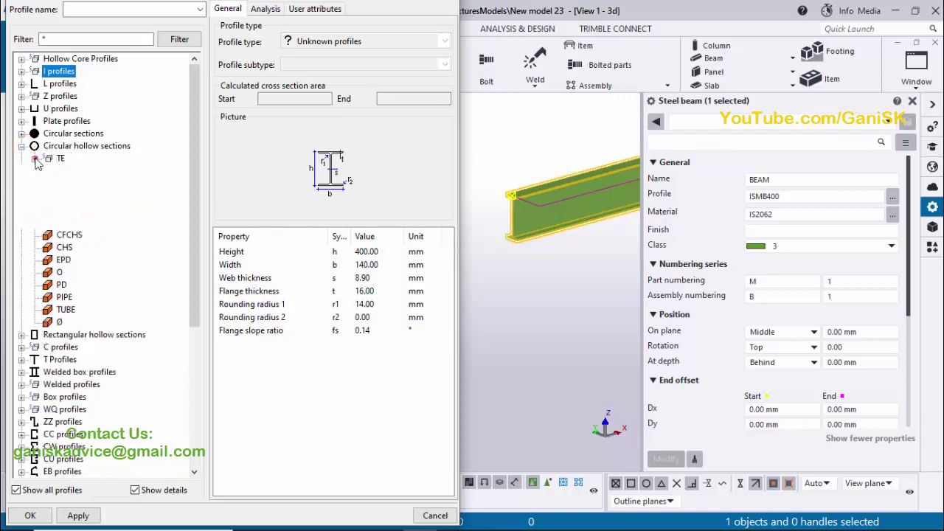
click(35, 159)
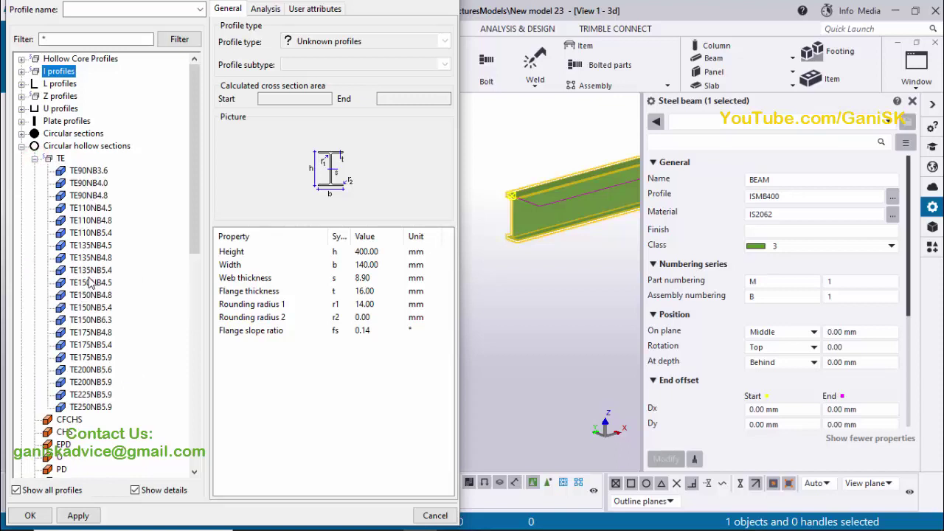
scroll(86, 283, down, 2)
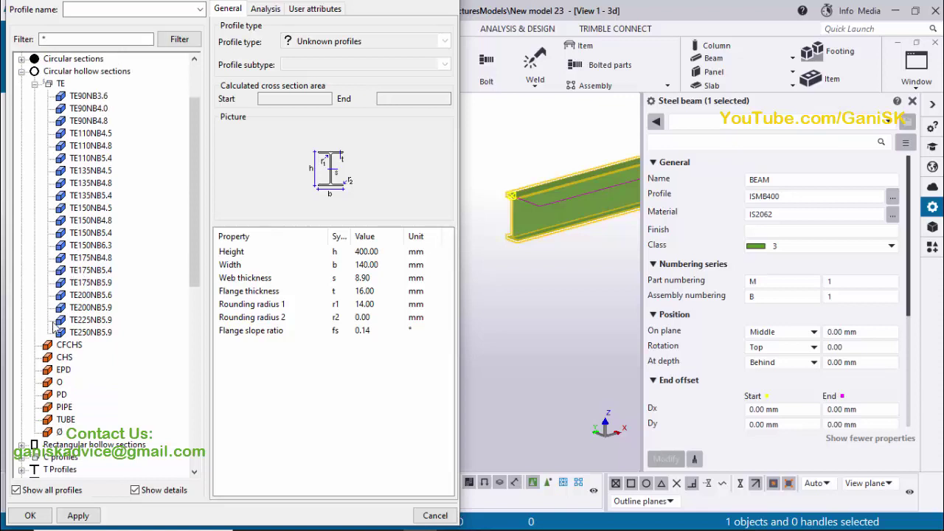
click(64, 407)
- Set pipe diameter 300 and plate thickness 6, applying PIPE300*6 to the beam
click(376, 251)
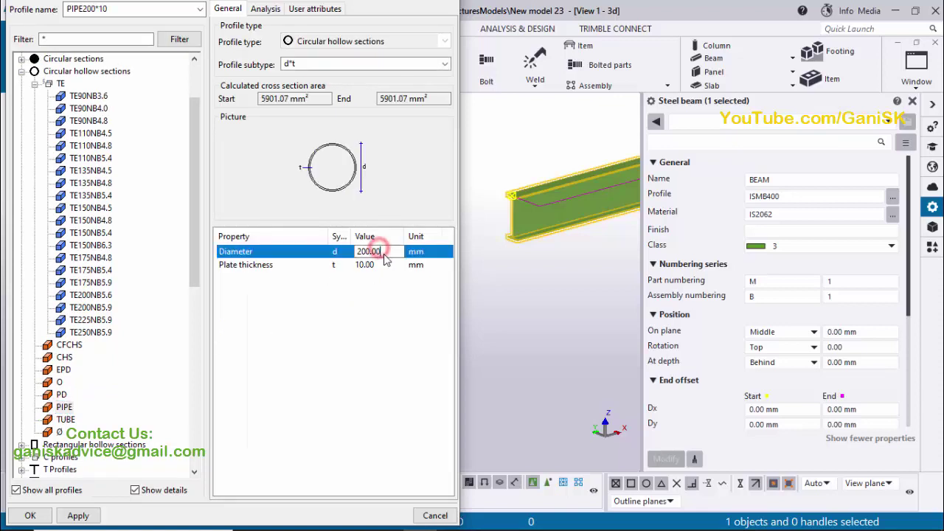
drag(383, 255, 351, 253)
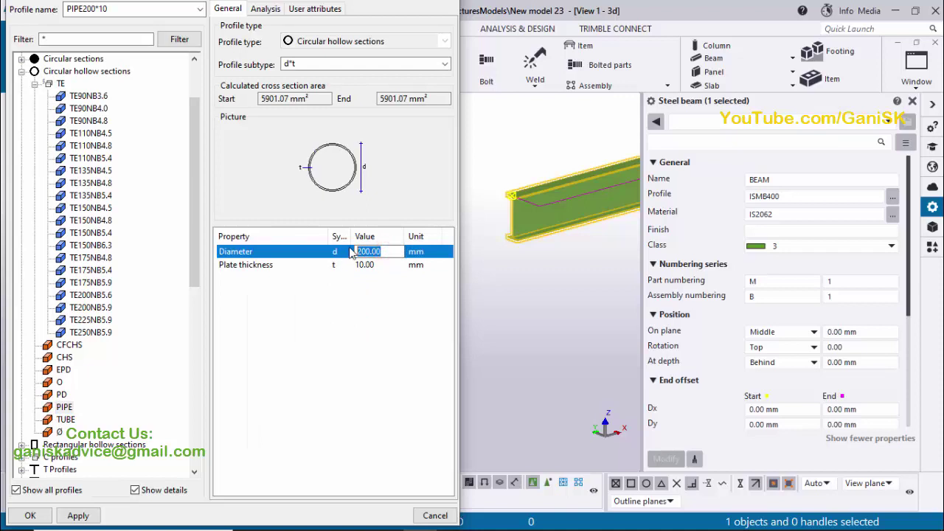
text(300)
click(373, 266)
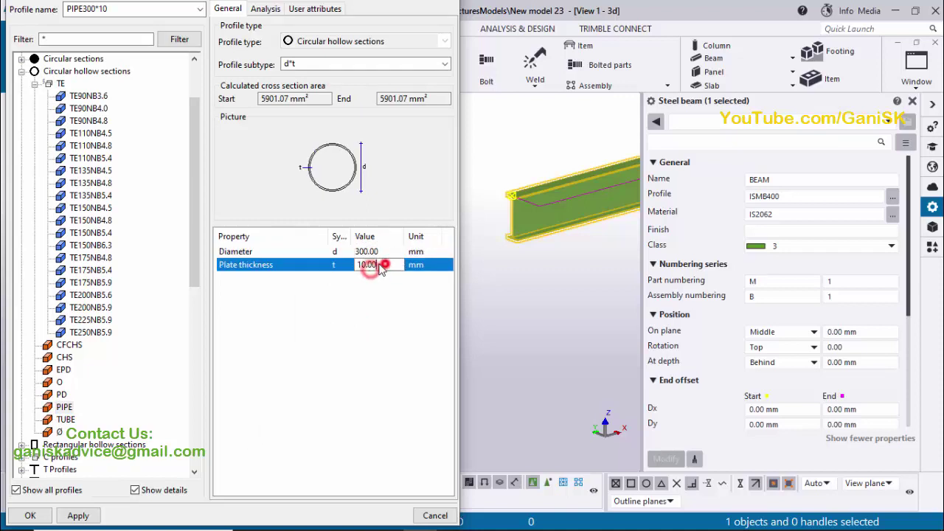
drag(374, 267, 345, 268)
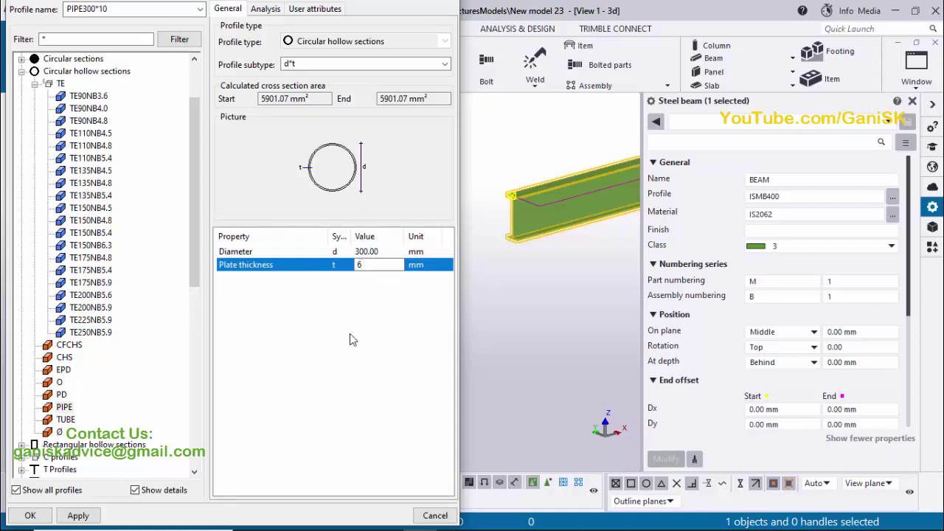
click(78, 515)
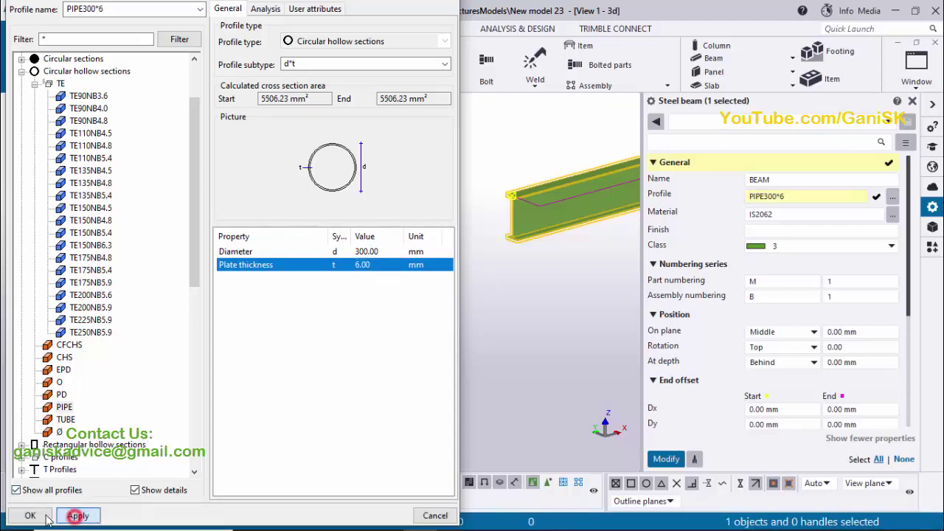
click(43, 516)
click(665, 458)
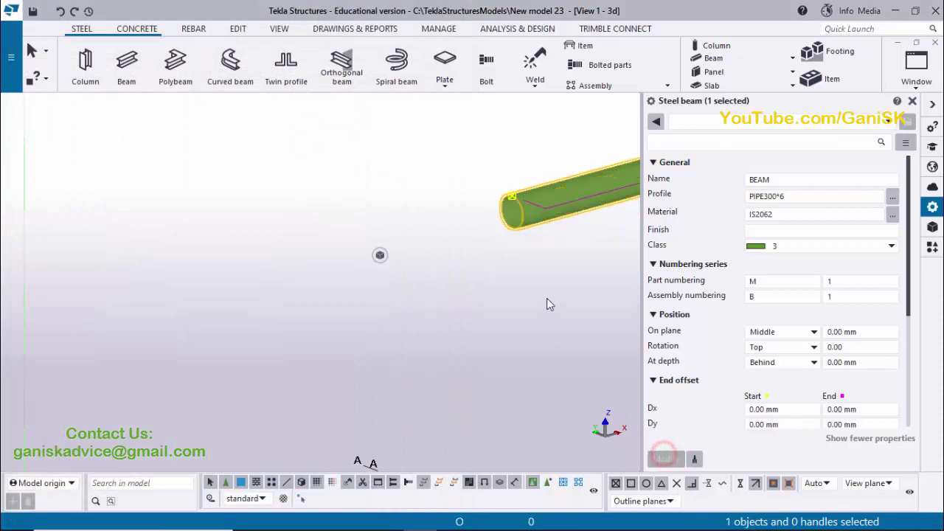
- Change the pipe beam's At depth from Behind to Middle and apply it
scroll(515, 215, up, 5)
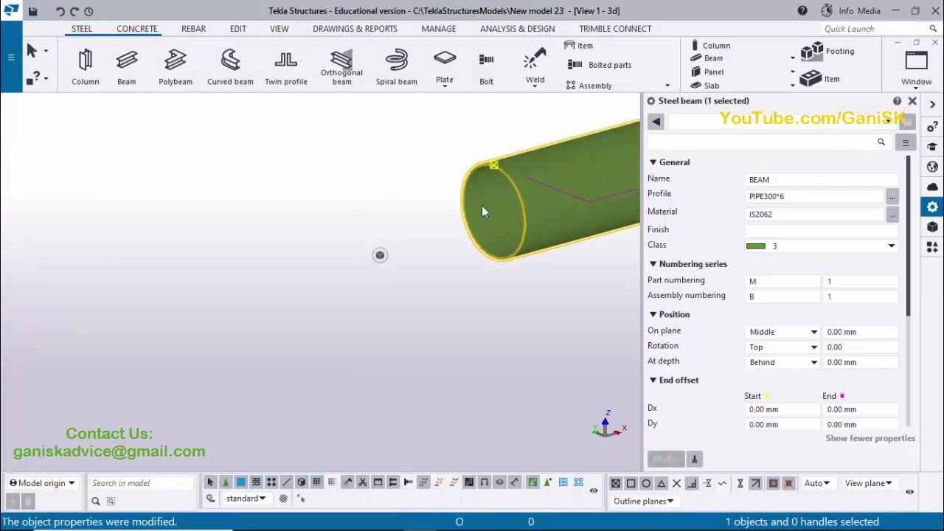
scroll(466, 236, down, 1)
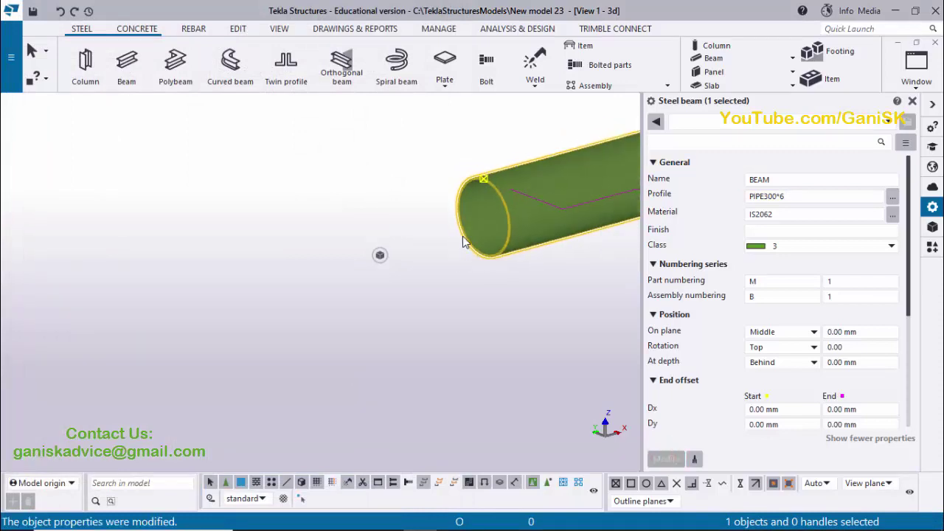
scroll(489, 226, up, 1)
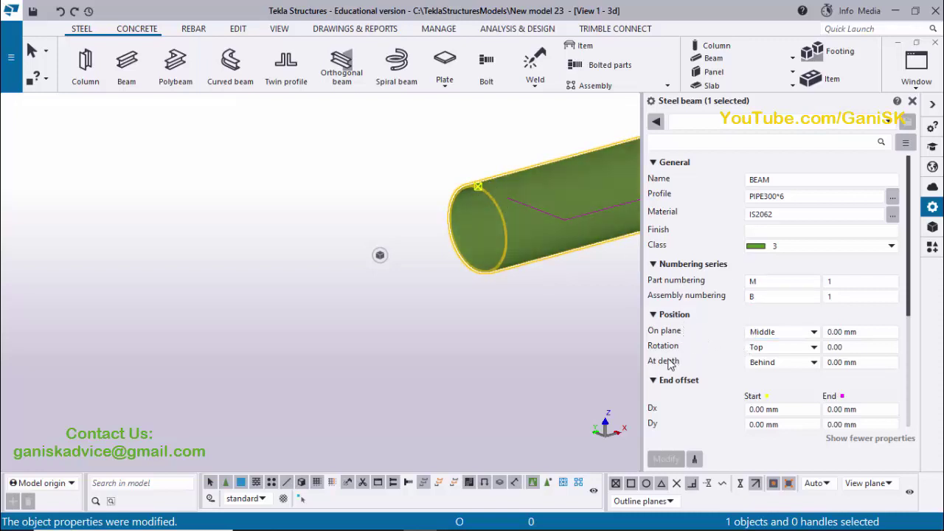
click(775, 362)
click(770, 375)
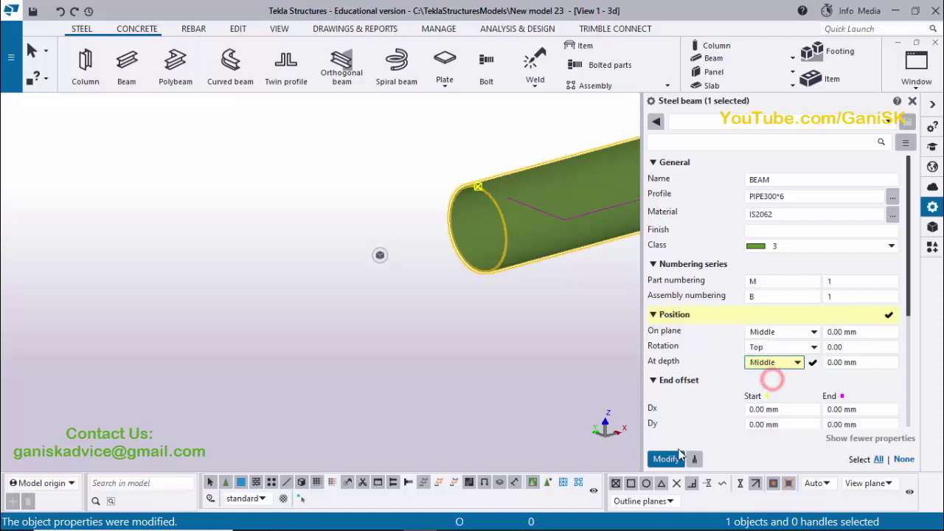
click(665, 459)
scroll(486, 258, down, 4)
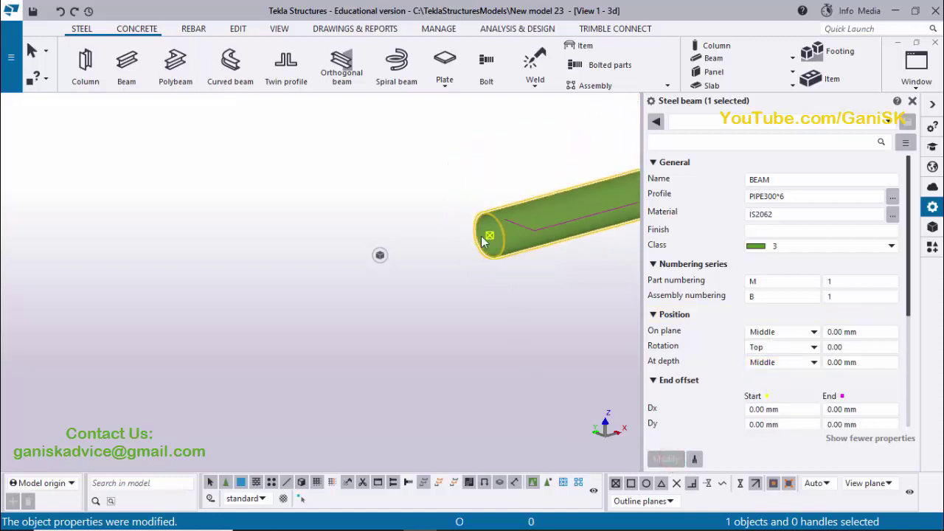
scroll(487, 244, up, 3)
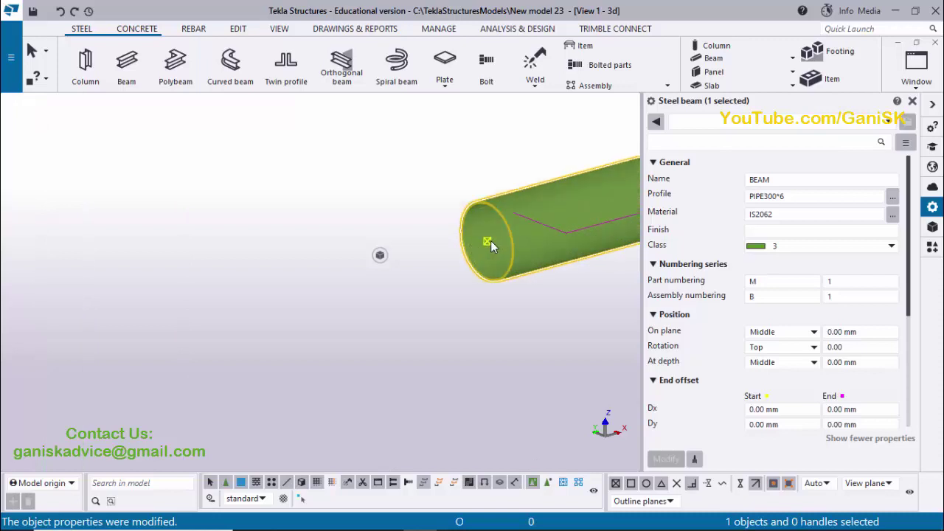
scroll(465, 262, down, 6)
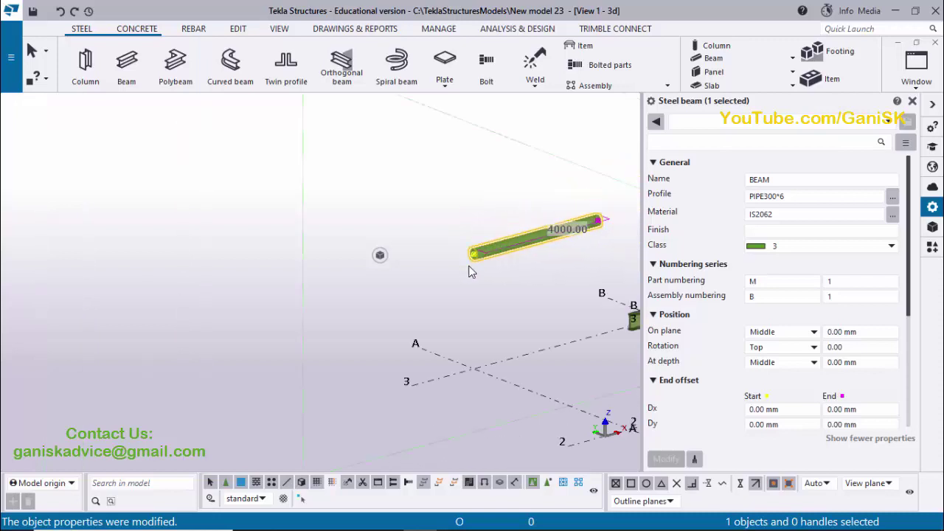
middle_drag(508, 310, 313, 283)
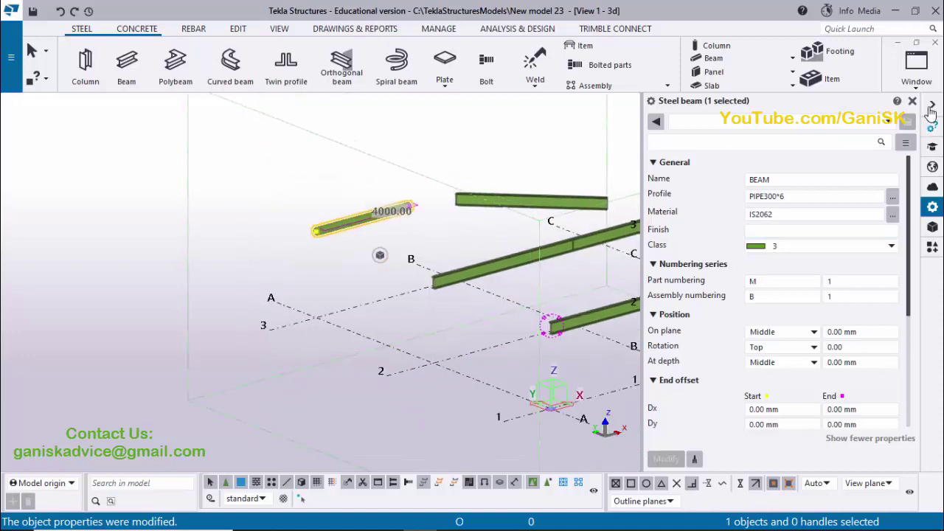
- Make ELEVATION ON GRID @A visible from the named views list
click(916, 65)
click(885, 164)
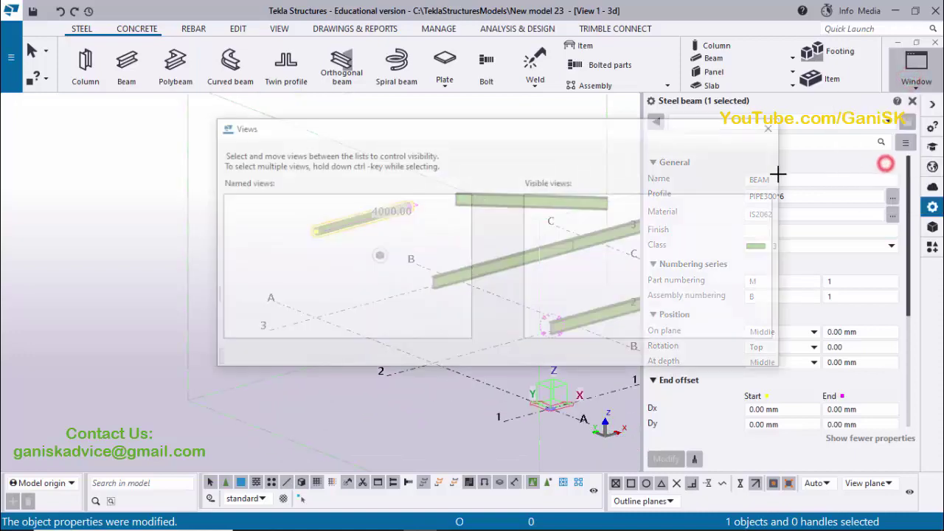
click(774, 127)
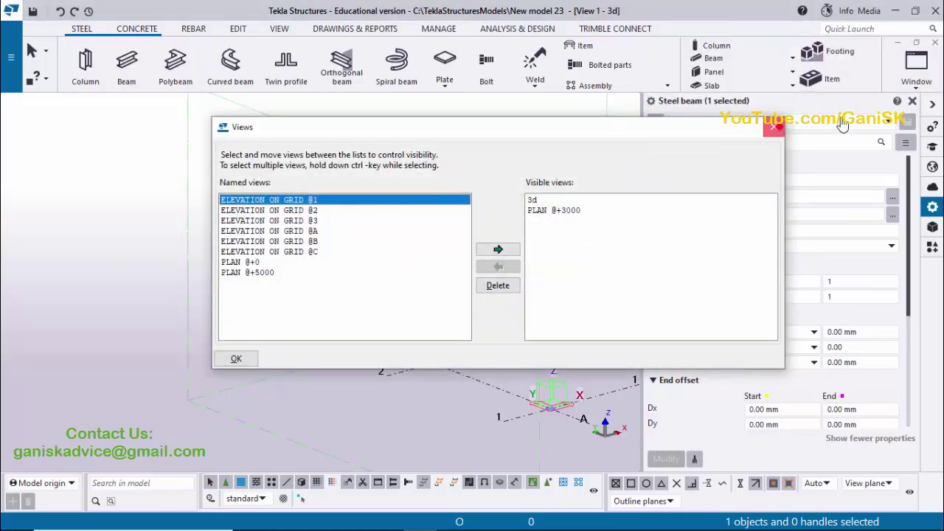
click(778, 127)
click(918, 72)
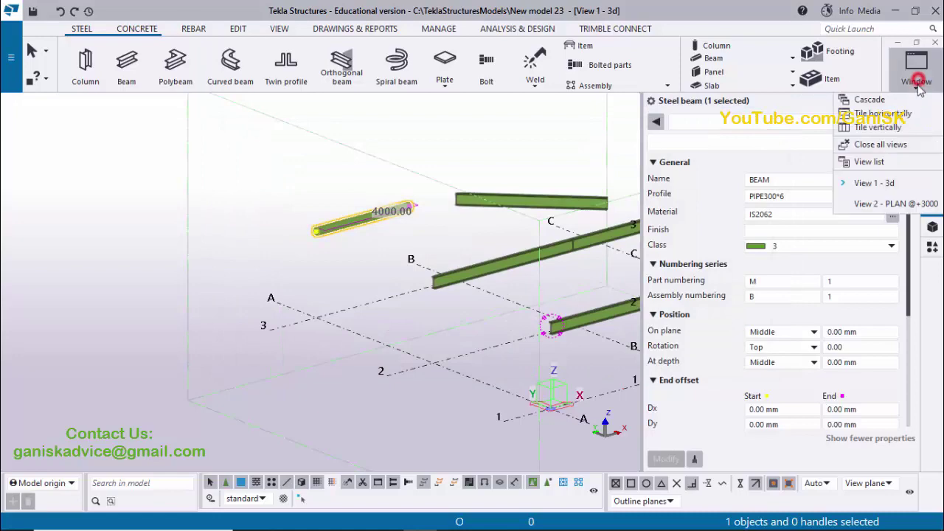
click(876, 161)
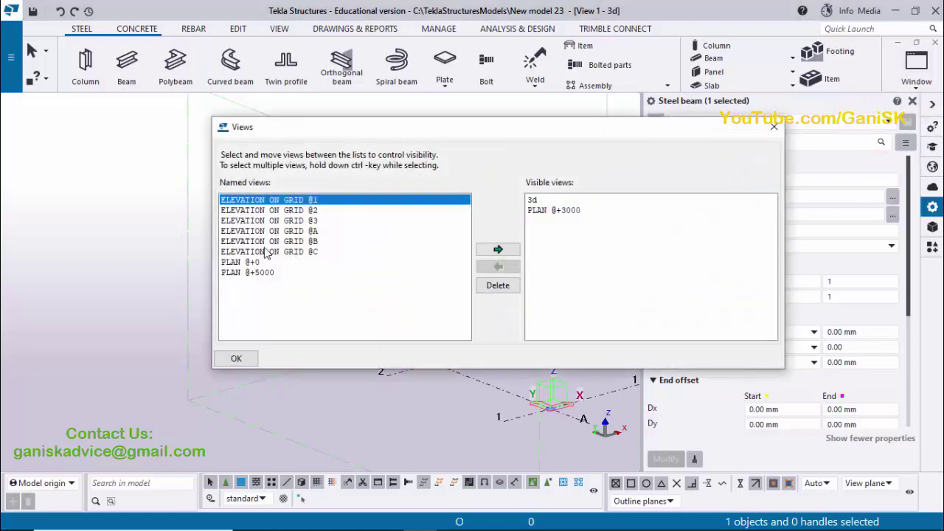
click(287, 232)
click(498, 250)
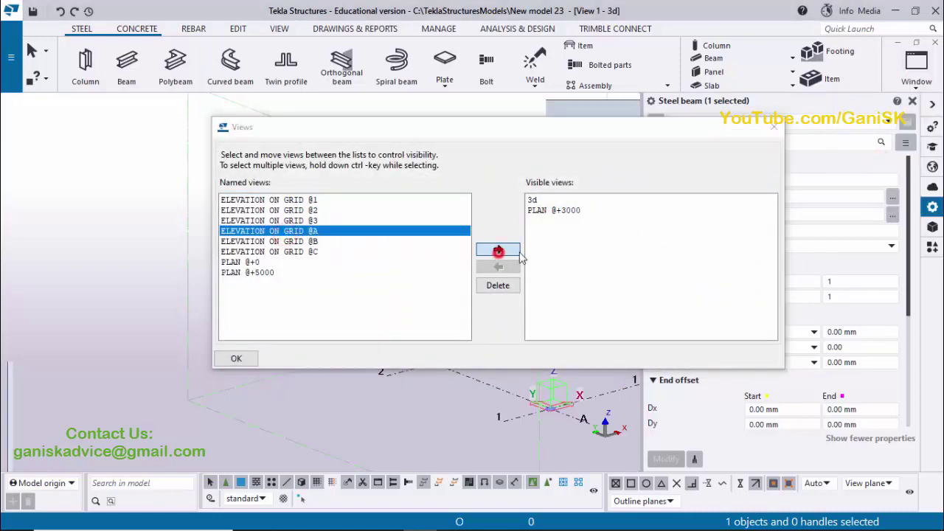
click(774, 127)
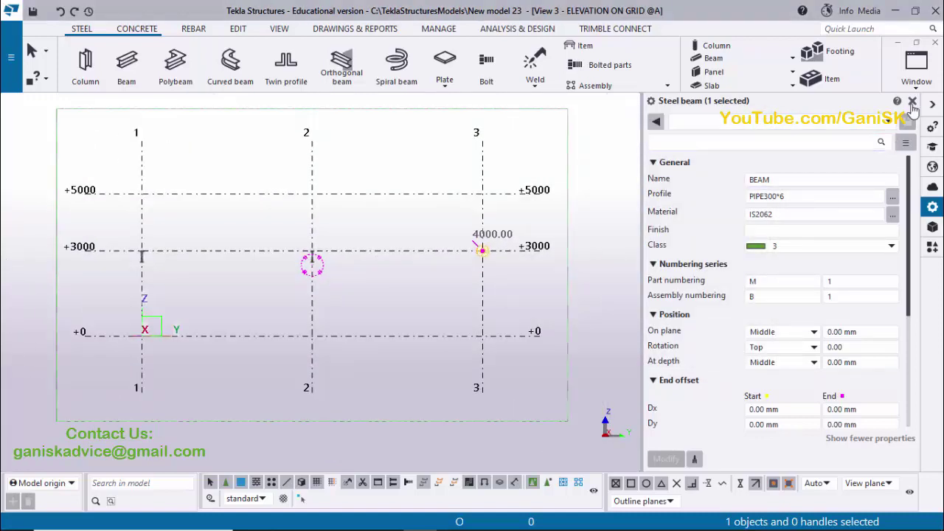
- Open the pipe beam's properties in the elevation and try Front depth
scroll(580, 268, up, 3)
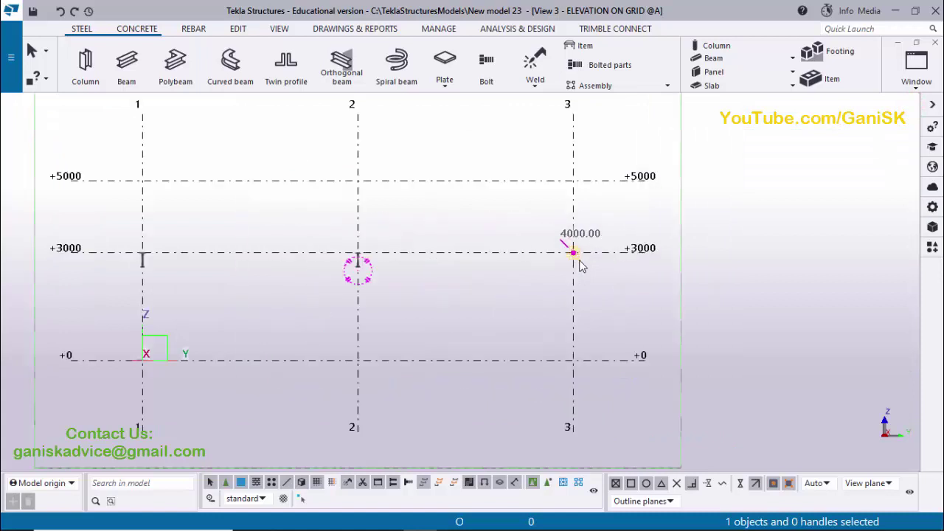
scroll(575, 249, up, 6)
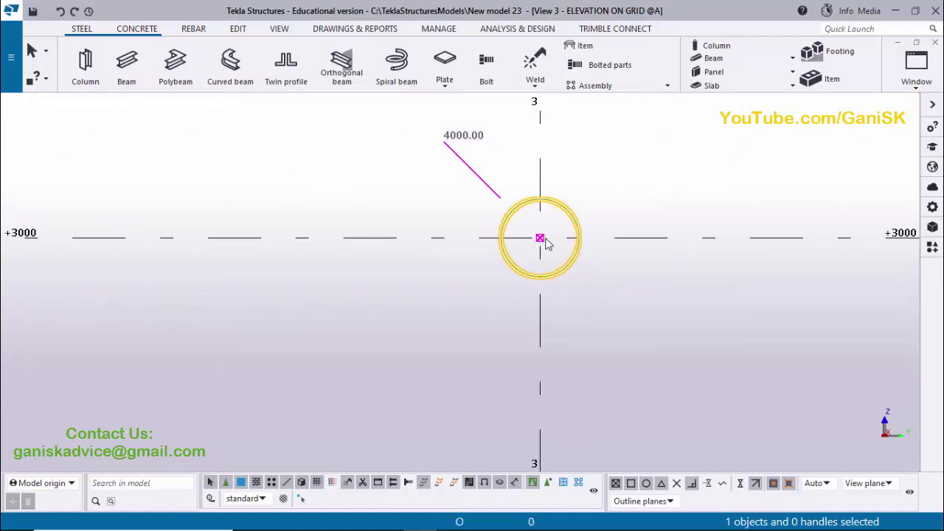
double_click(571, 267)
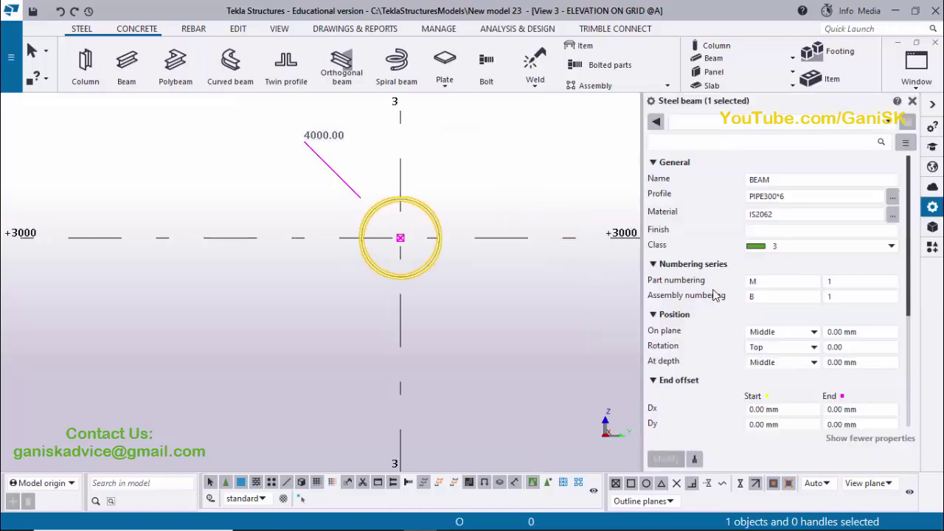
click(782, 363)
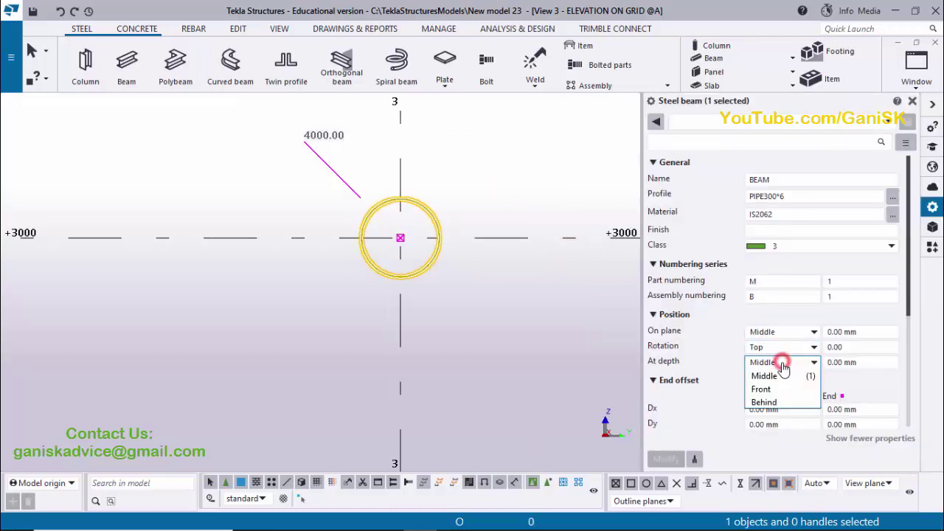
click(767, 388)
click(666, 459)
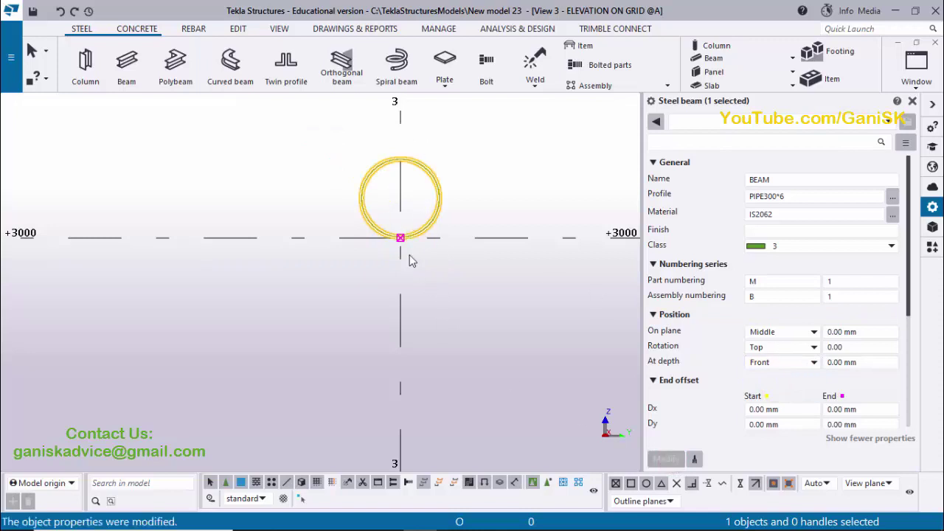
- Compare Behind depth, settle on Middle, and close the properties panel
click(781, 362)
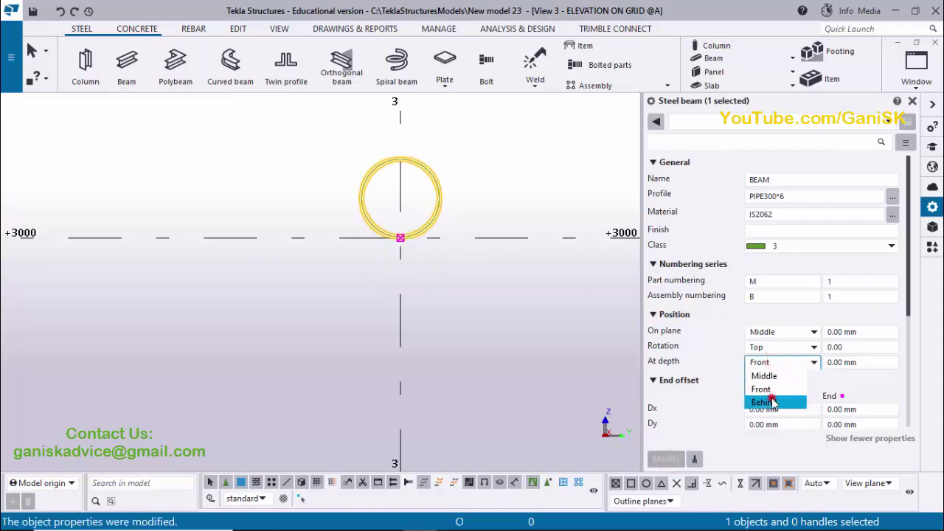
click(772, 402)
click(666, 459)
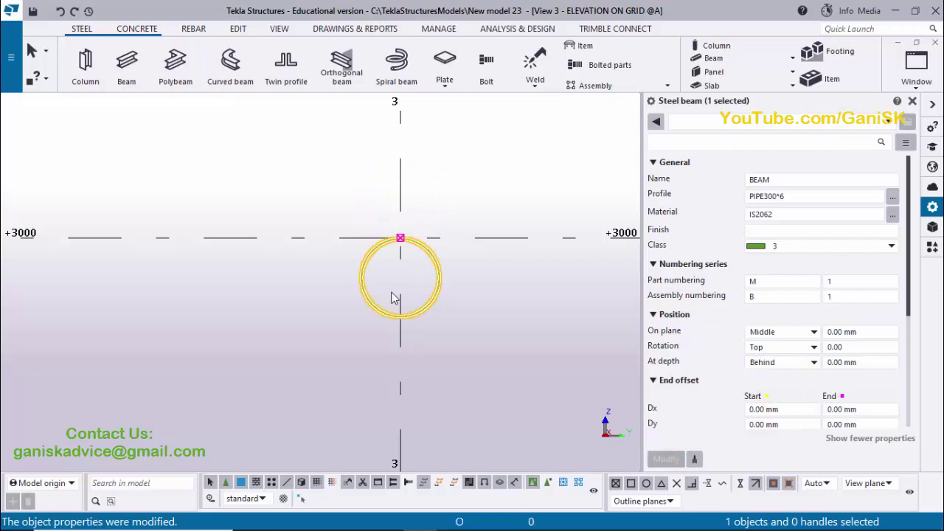
click(793, 362)
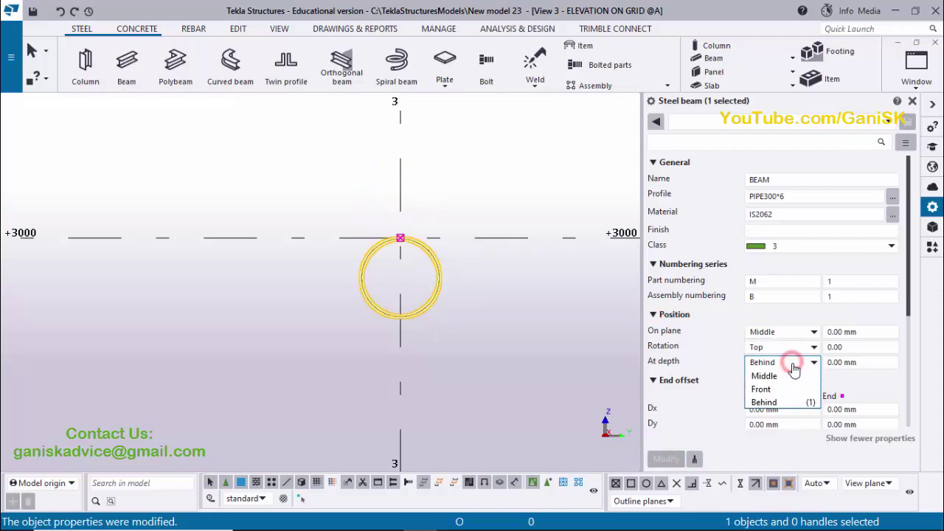
click(784, 377)
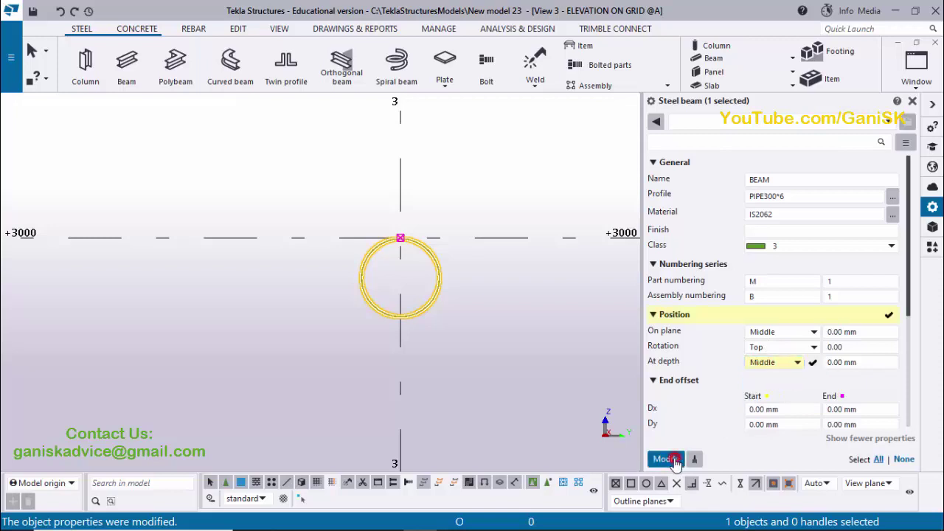
click(667, 459)
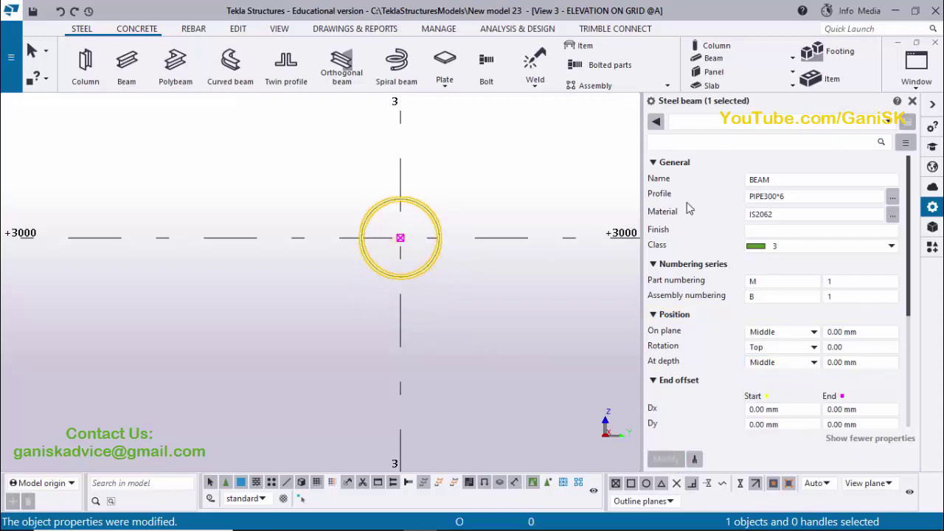
click(590, 163)
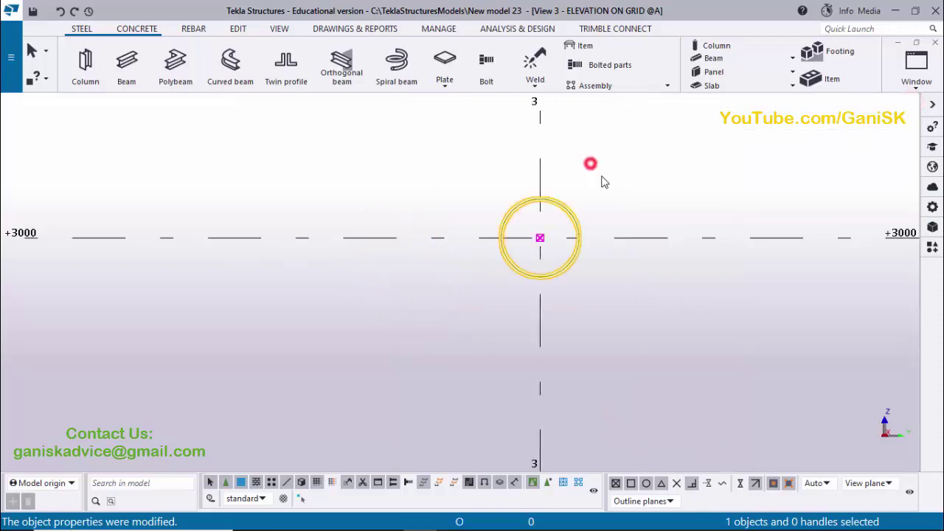
click(916, 67)
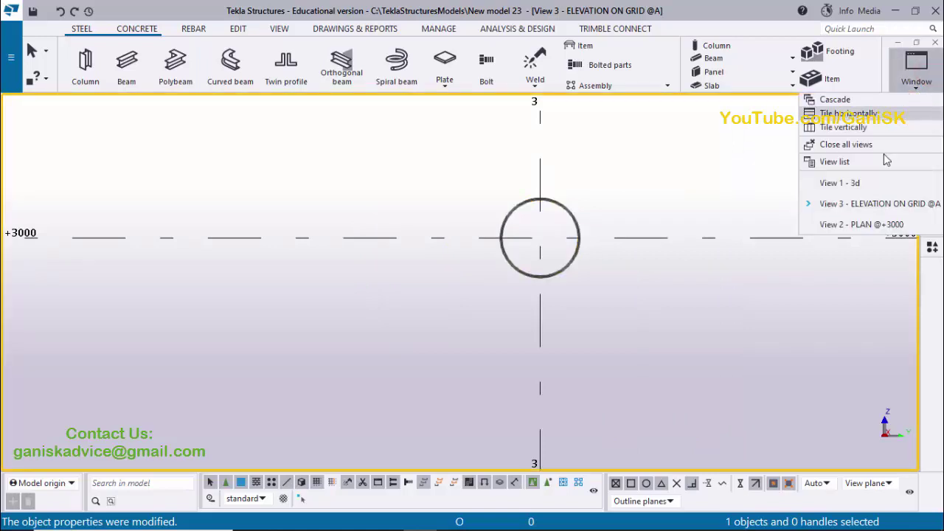
- Switch to the plan, back to View 1 - 3d, and select the I-beam near grid B
click(871, 223)
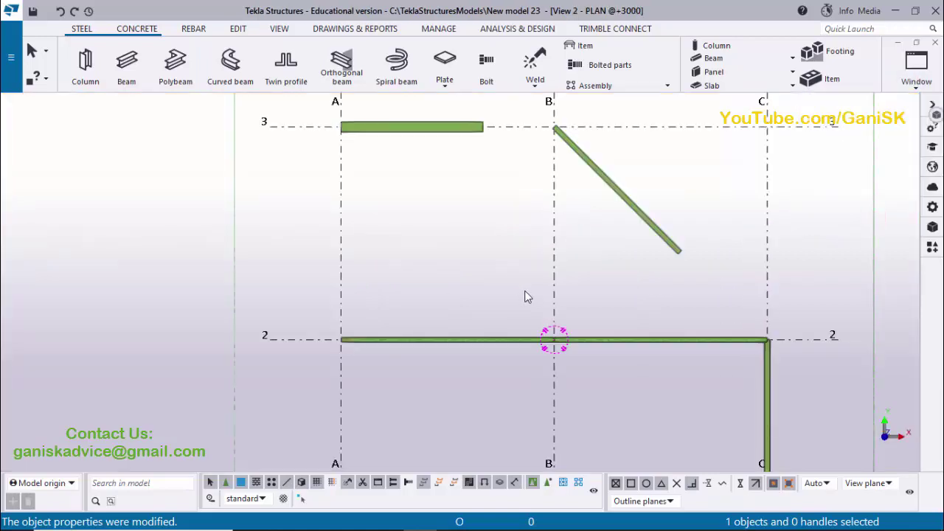
click(895, 87)
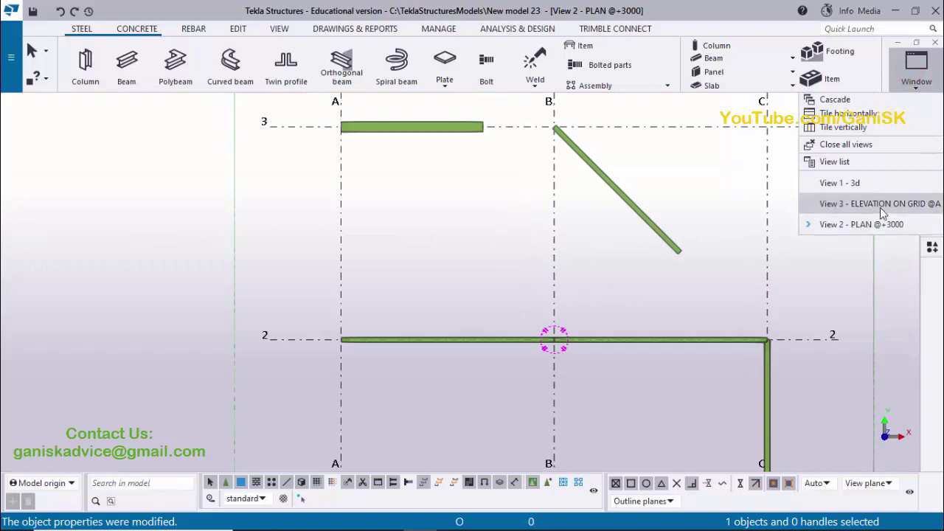
click(859, 185)
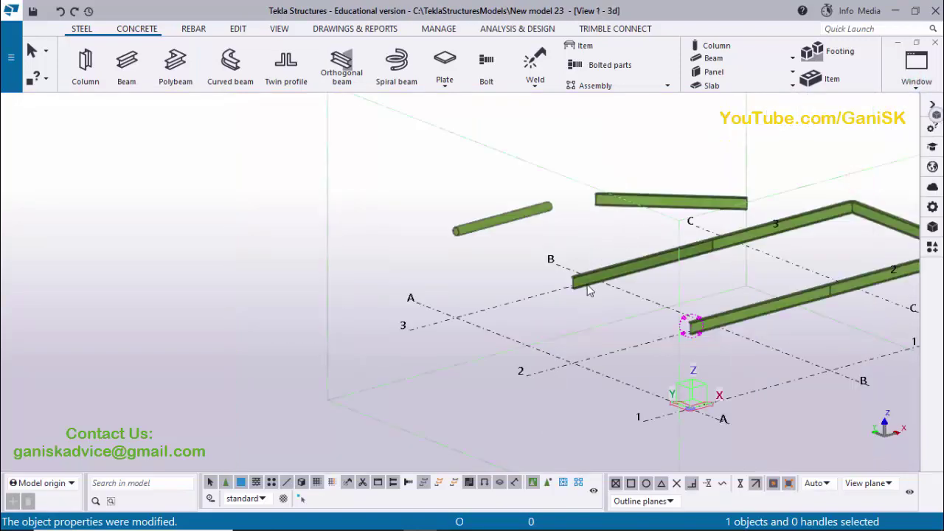
scroll(606, 275, up, 2)
scroll(605, 275, up, 3)
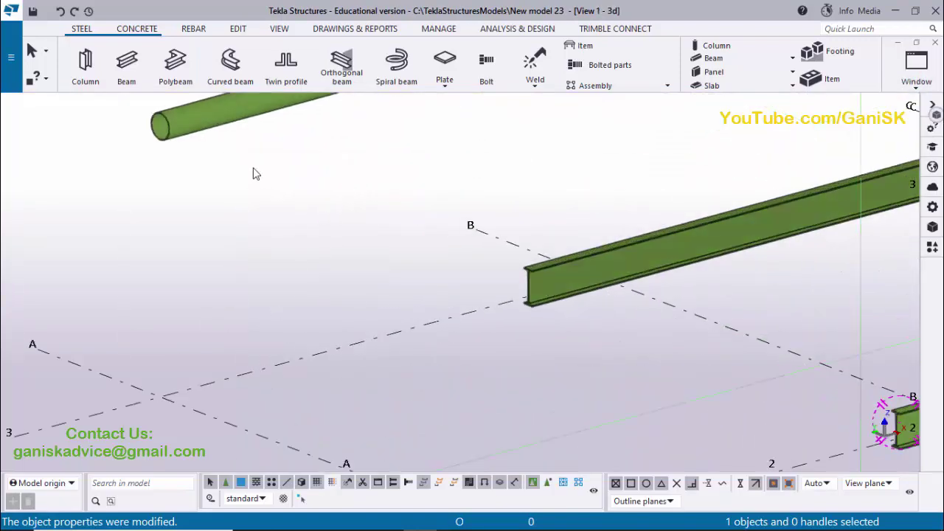
click(613, 253)
- Apply the 'angle' preset to the grid B beam: ISA75X75X8, class 5, prefix a
double_click(617, 262)
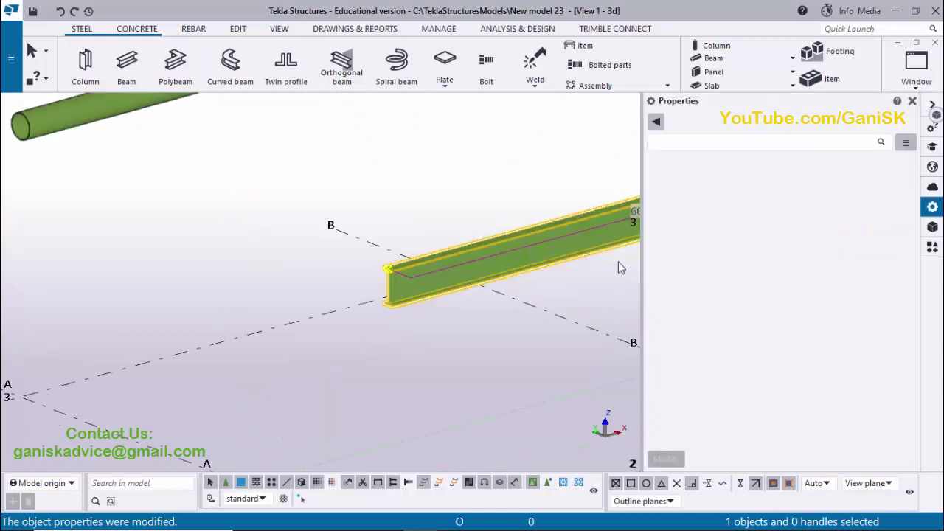
click(825, 125)
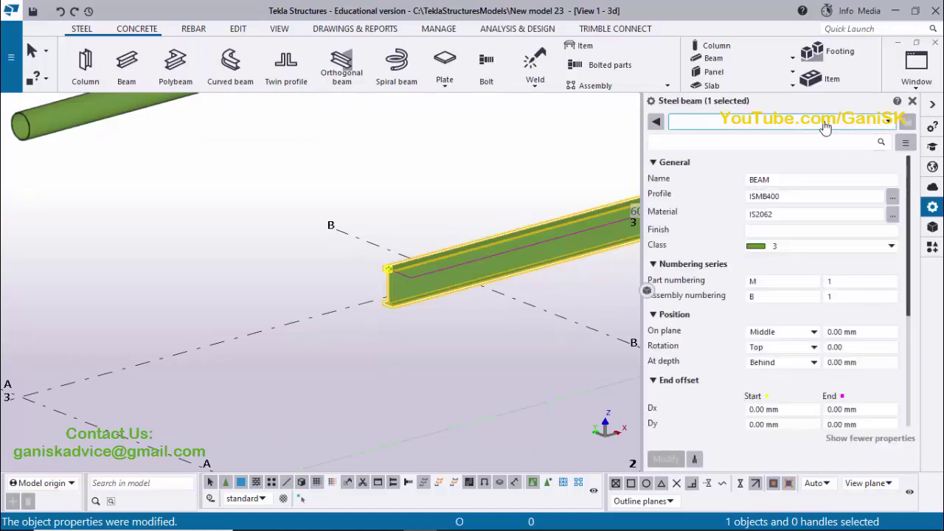
click(774, 128)
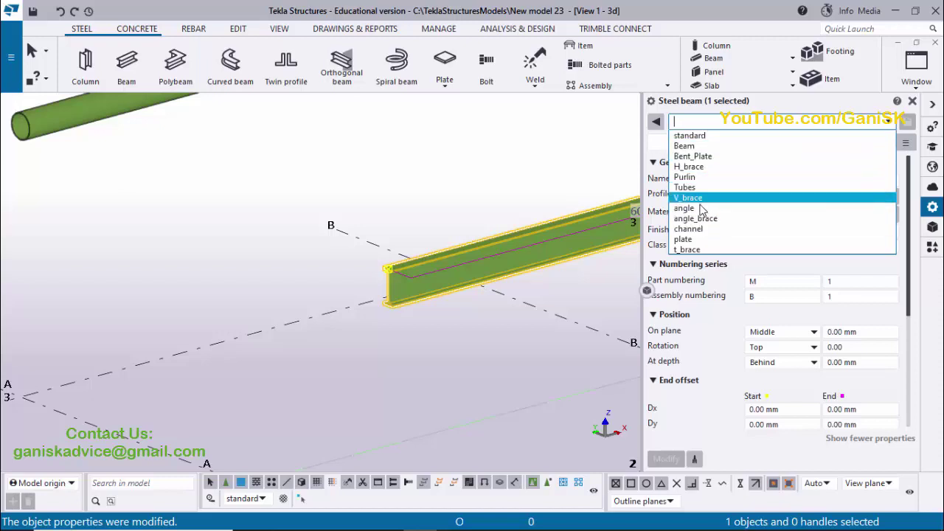
click(698, 210)
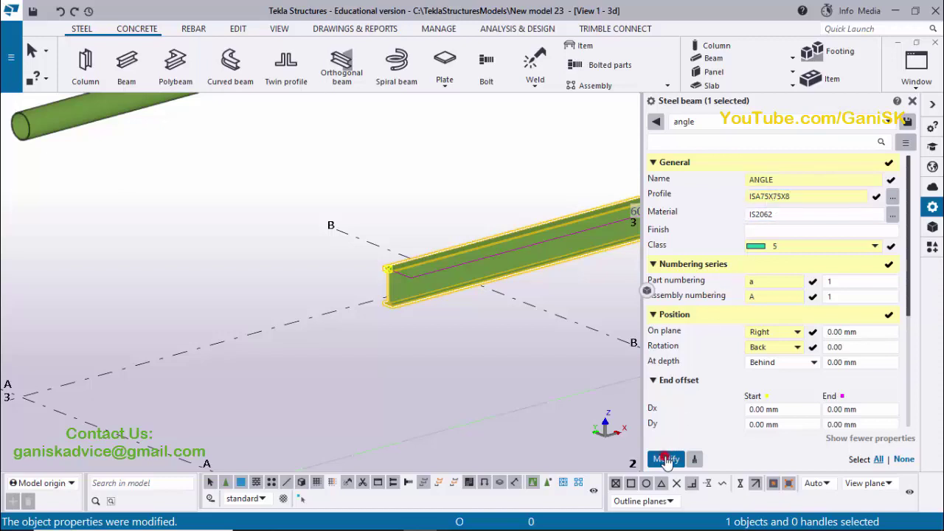
click(666, 459)
- Change the angle beam's profile to ISA90X60X10 from the profile catalog and apply it
scroll(399, 276, up, 6)
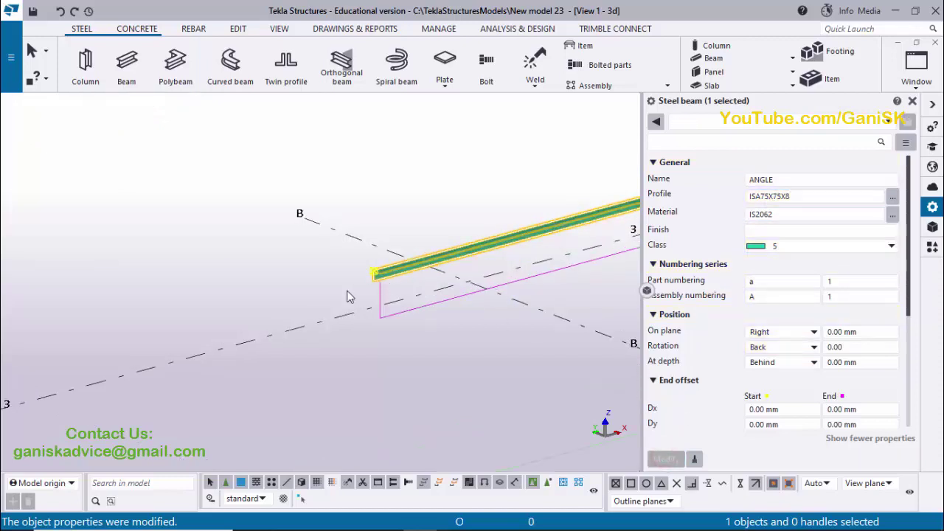
scroll(411, 265, up, 4)
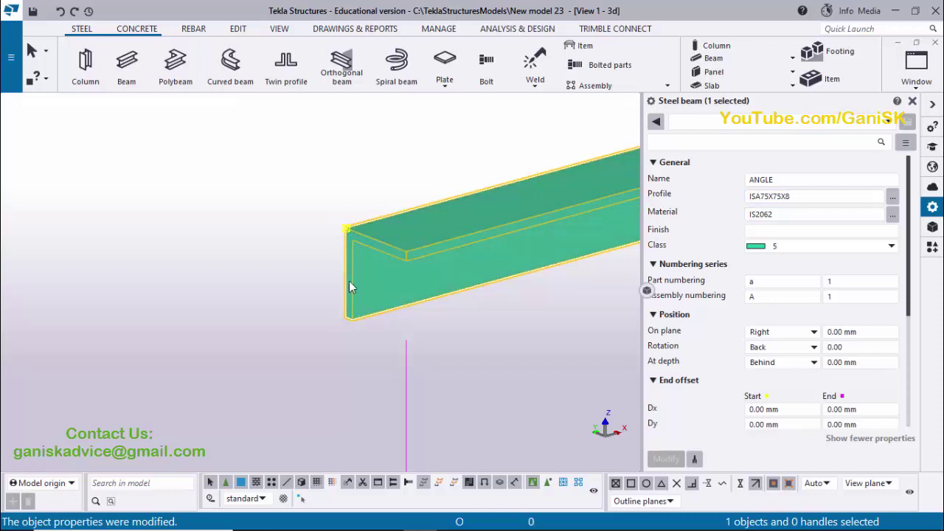
click(893, 198)
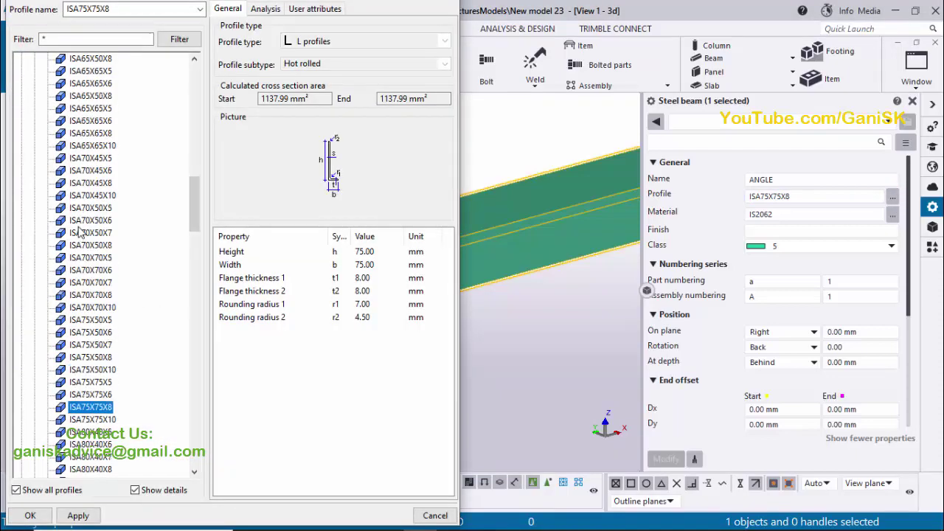
scroll(79, 233, up, 15)
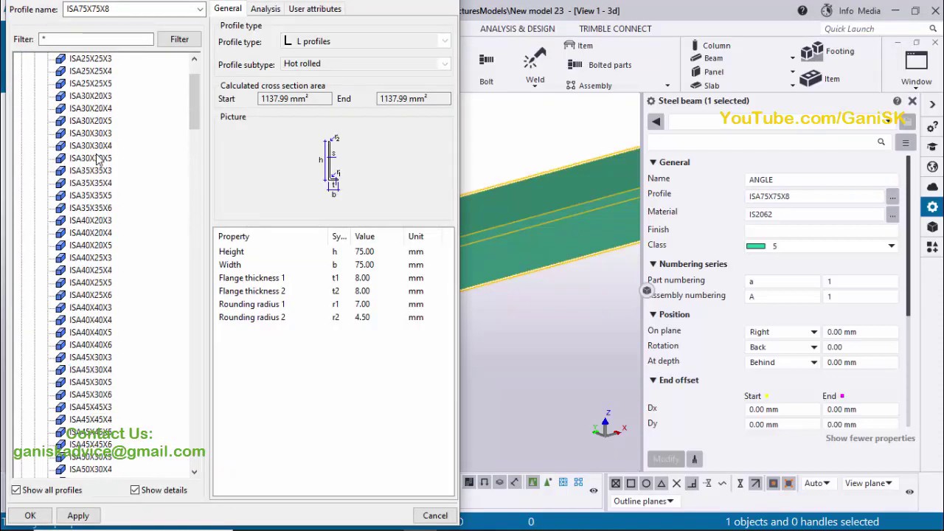
scroll(98, 160, up, 2)
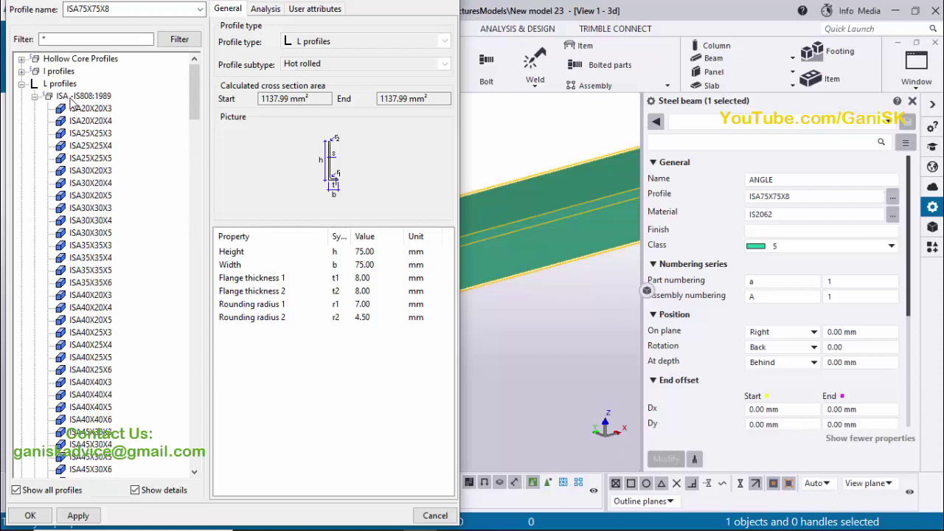
scroll(78, 299, down, 15)
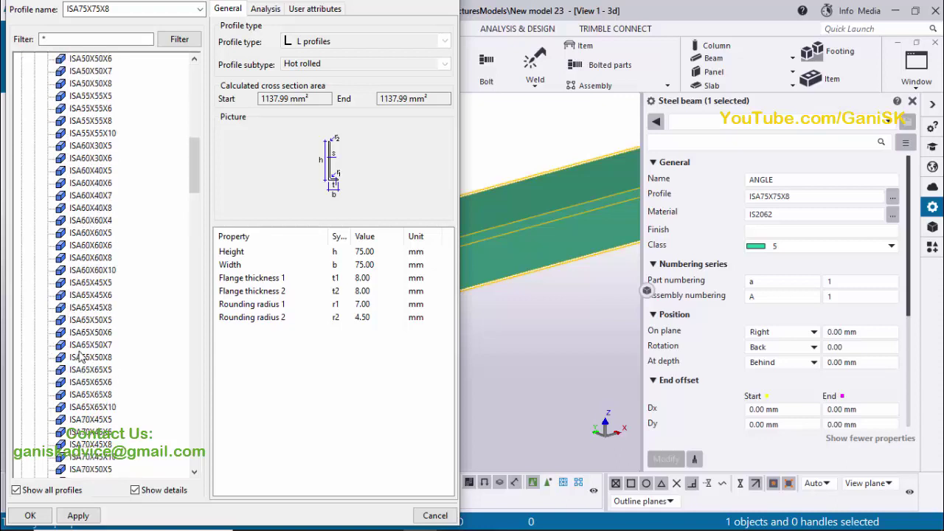
scroll(84, 359, down, 6)
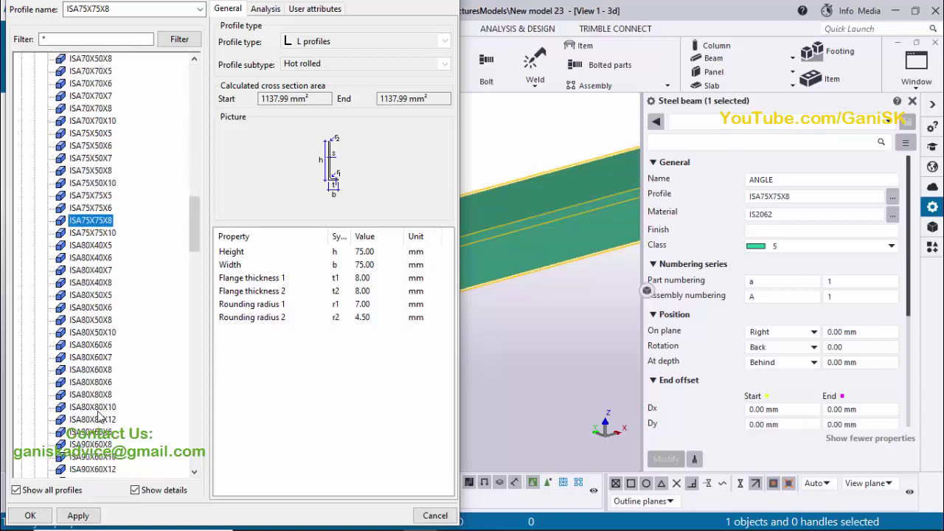
click(104, 458)
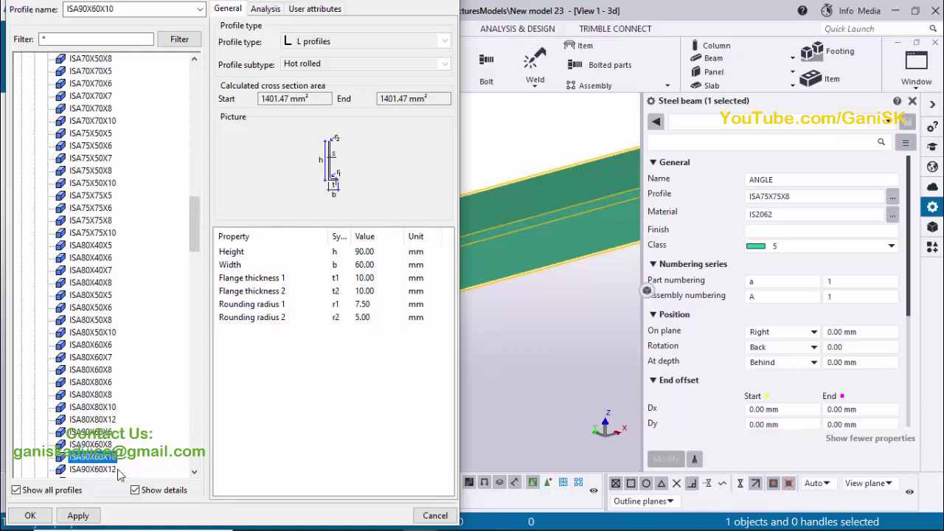
click(79, 516)
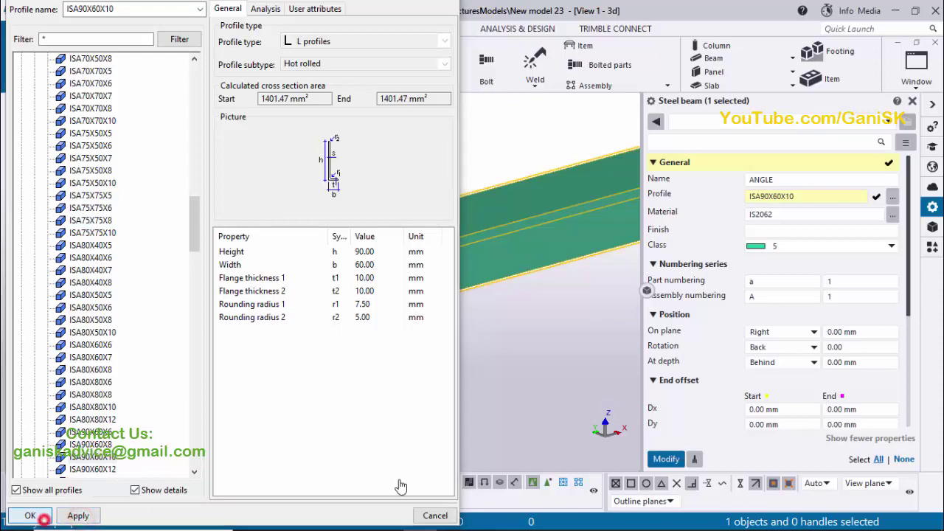
click(30, 515)
click(666, 460)
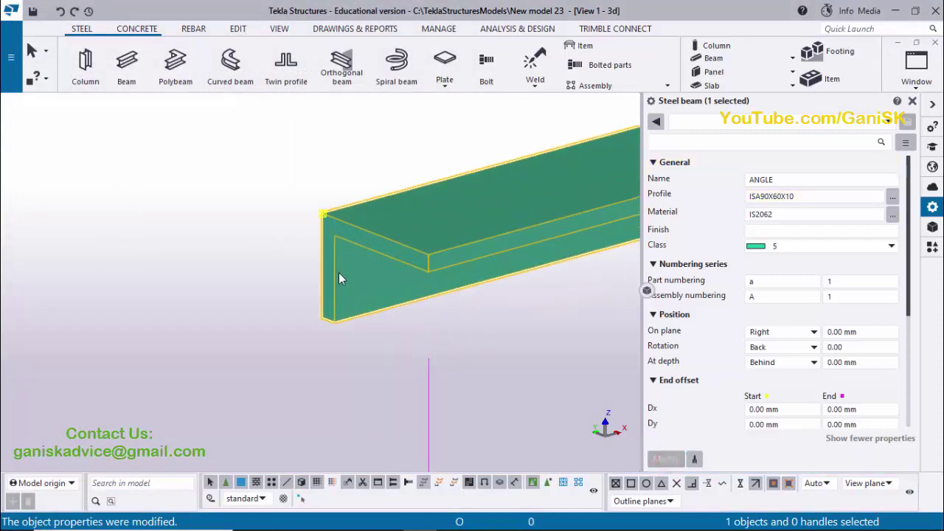
- Load the Purlin property preset and apply it to the angle member
click(768, 198)
scroll(431, 264, down, 4)
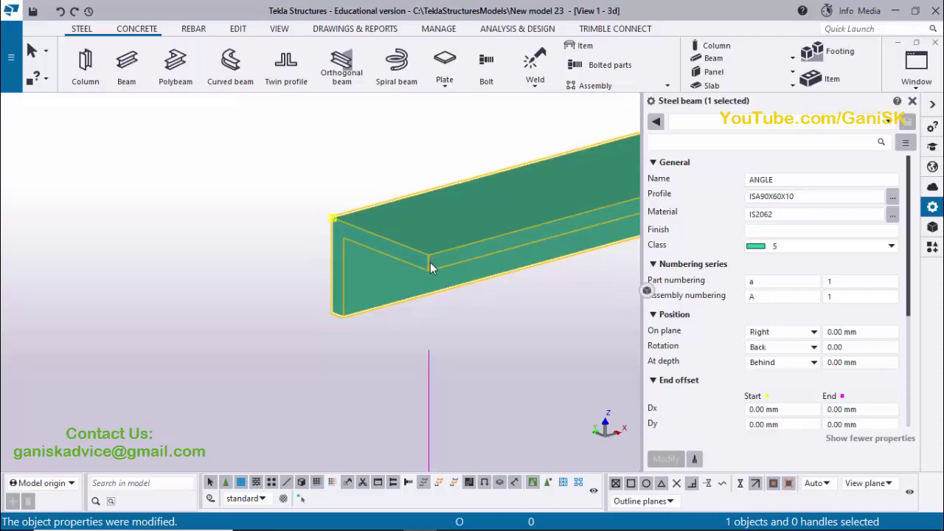
click(710, 127)
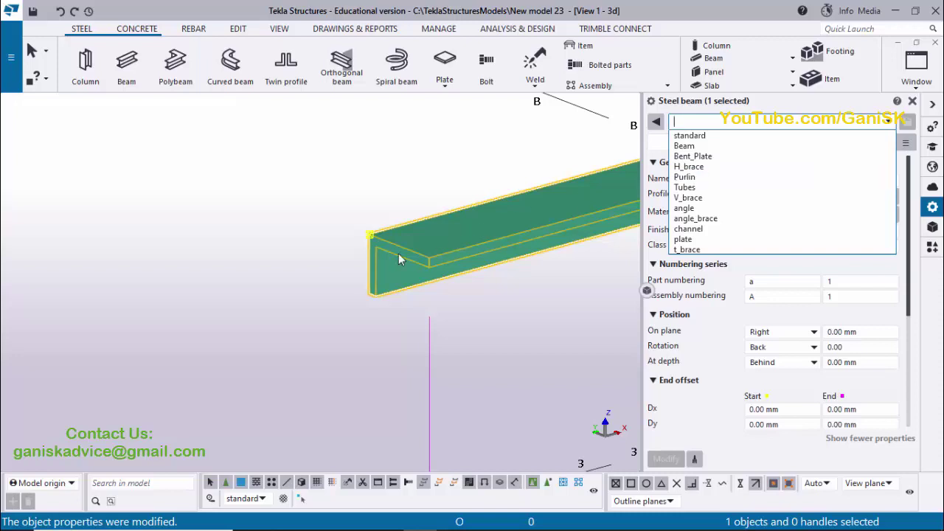
click(711, 180)
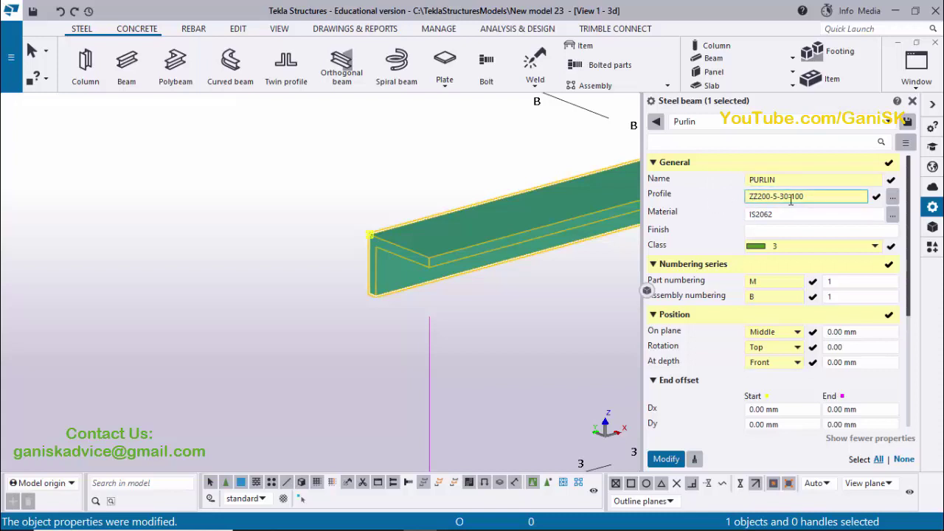
click(666, 460)
- Orbit to inspect the ZZ200-5-30-100 Z-section, then close the beam properties panel
ctrl+middle_drag(493, 408, 434, 268)
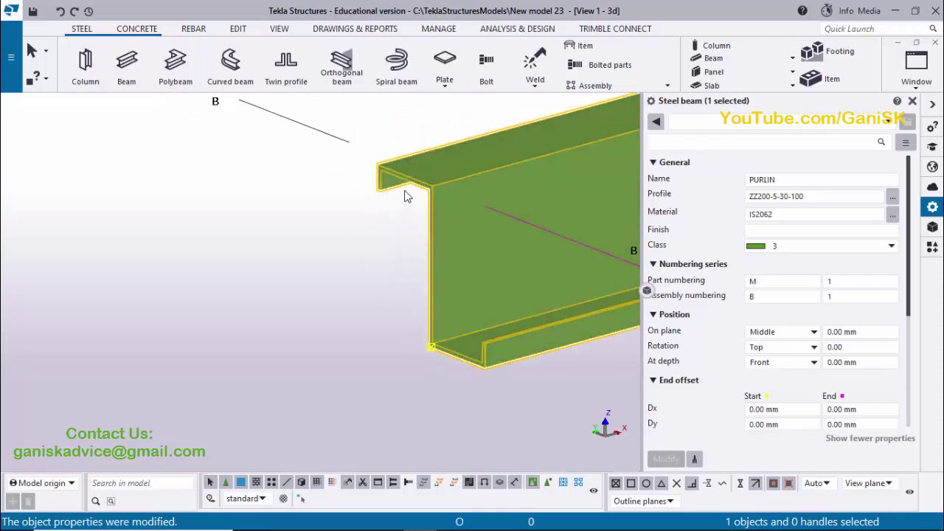
click(745, 121)
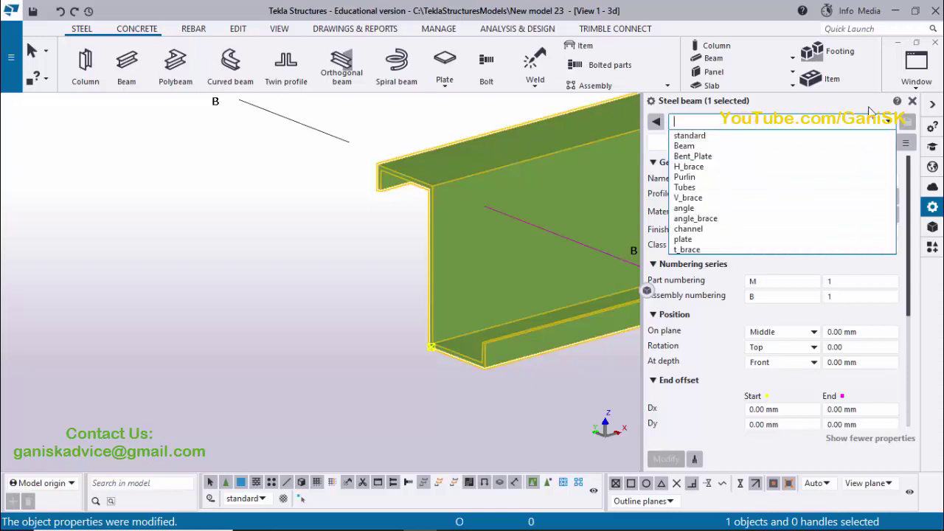
click(912, 108)
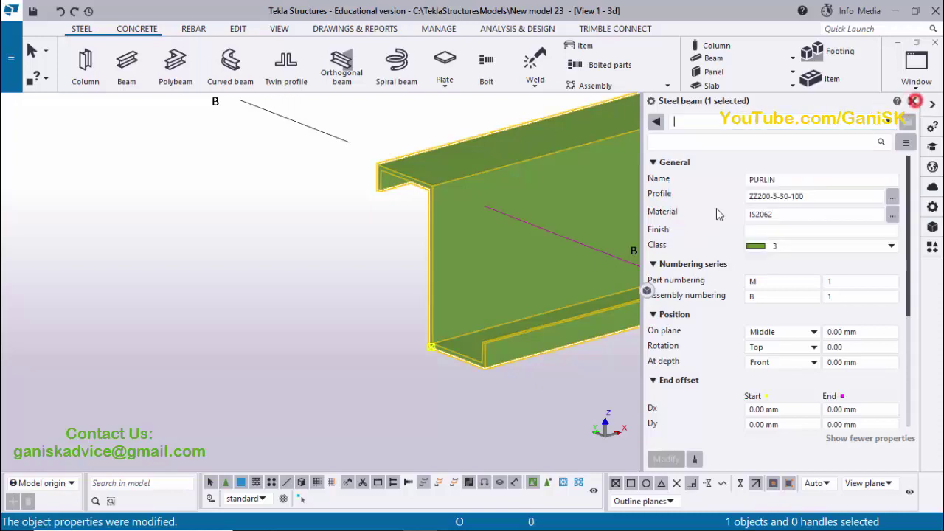
click(912, 101)
click(323, 292)
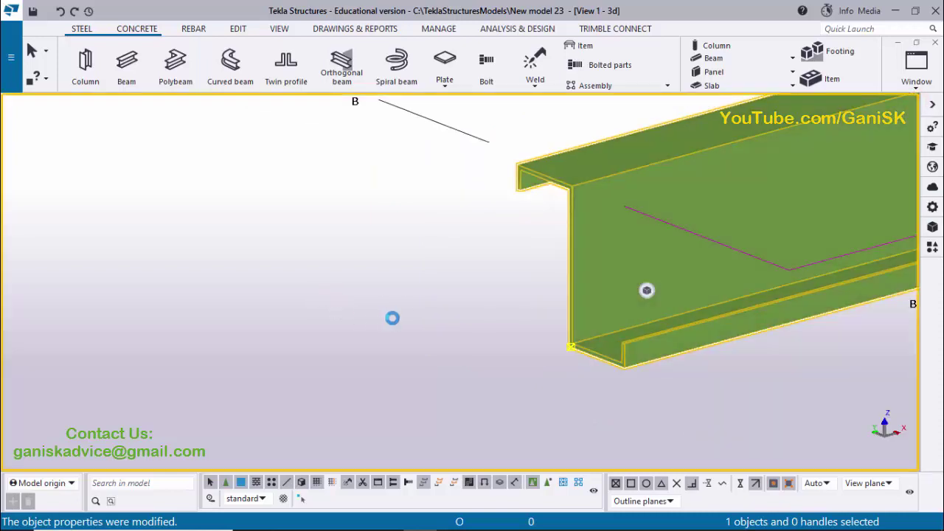
- Pan to the beam end at grid B/2 and open the ISMB400 beam's properties
scroll(396, 317, down, 6)
scroll(418, 325, down, 3)
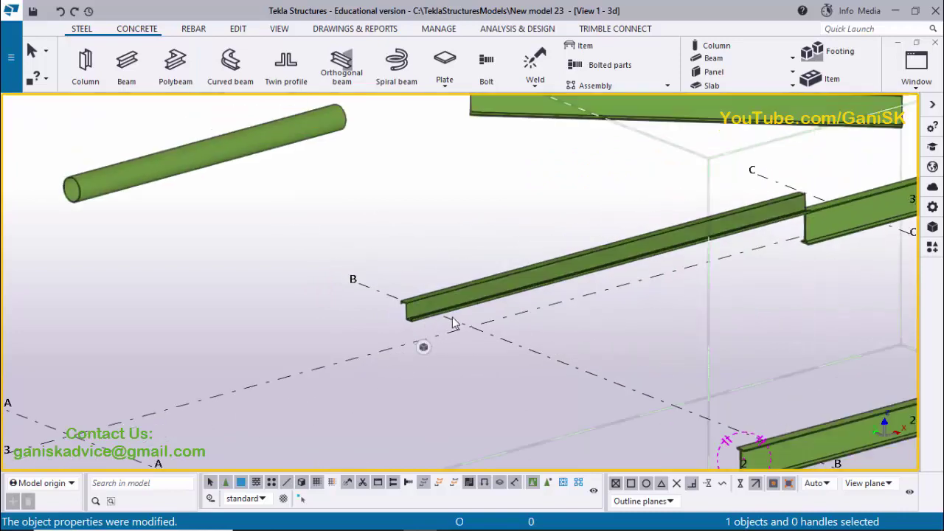
middle_drag(655, 388, 618, 336)
scroll(618, 336, up, 5)
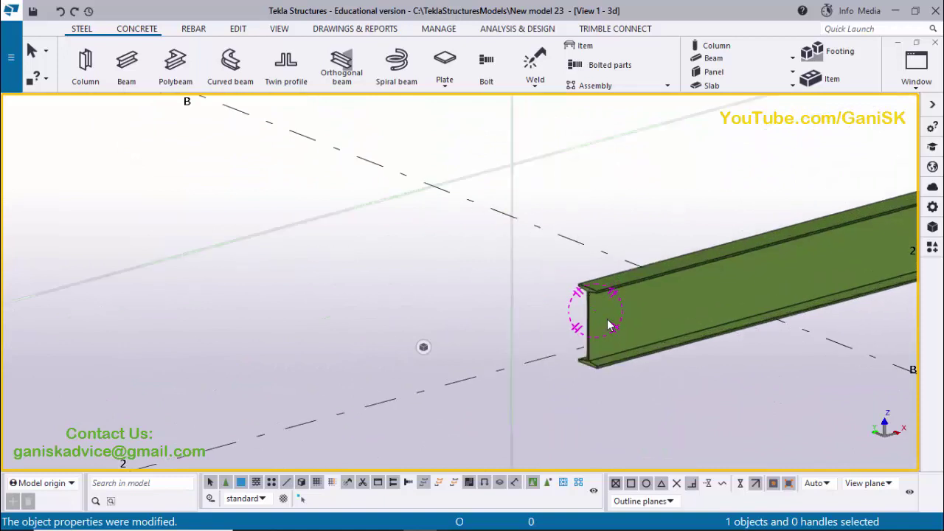
double_click(602, 313)
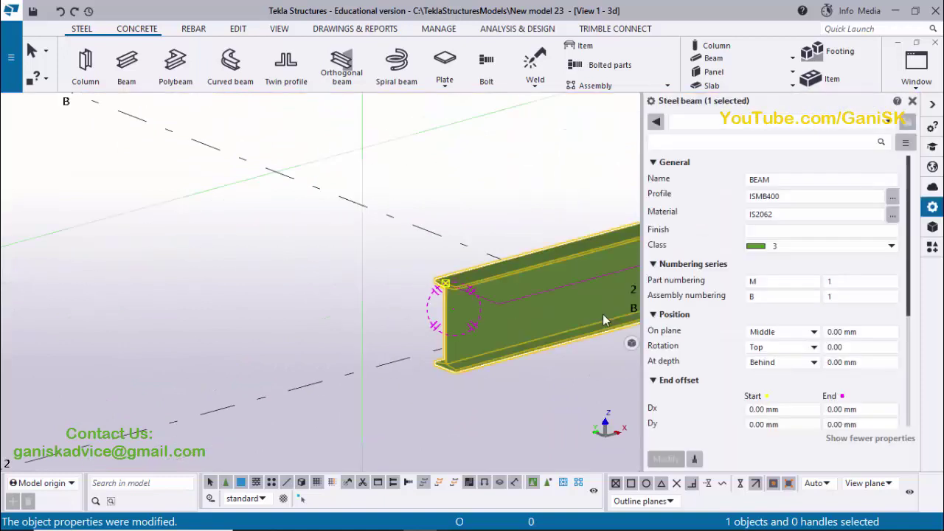
click(750, 122)
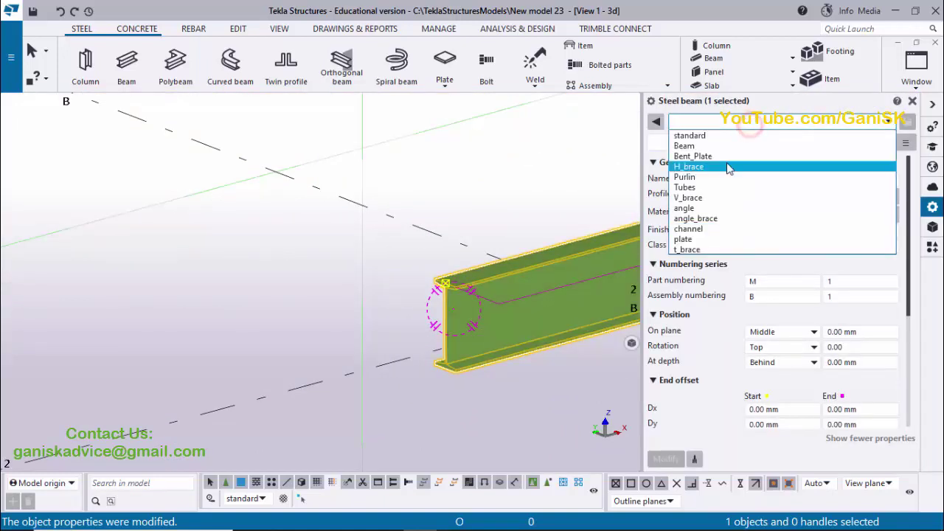
click(761, 124)
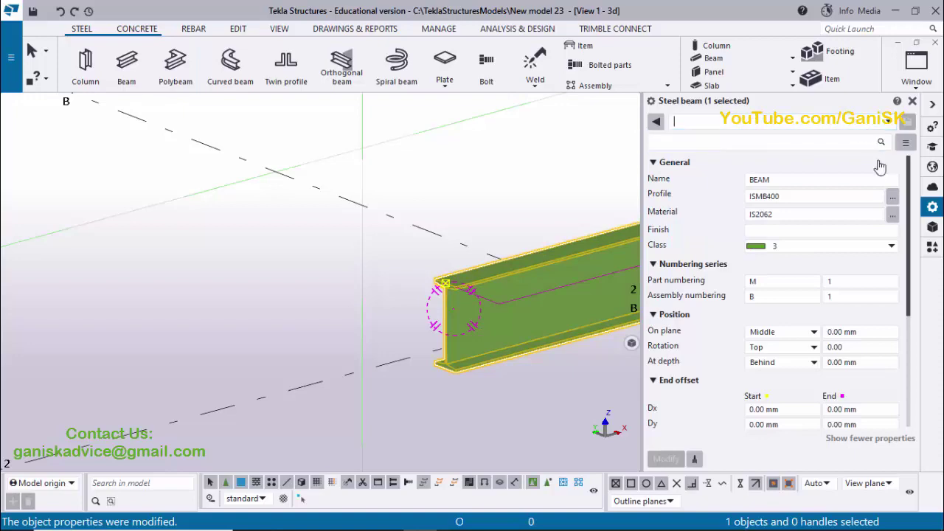
- Replace the ISMB400 profile with ZZ200-5-30-100 from the ZZ profiles group and apply it
click(893, 198)
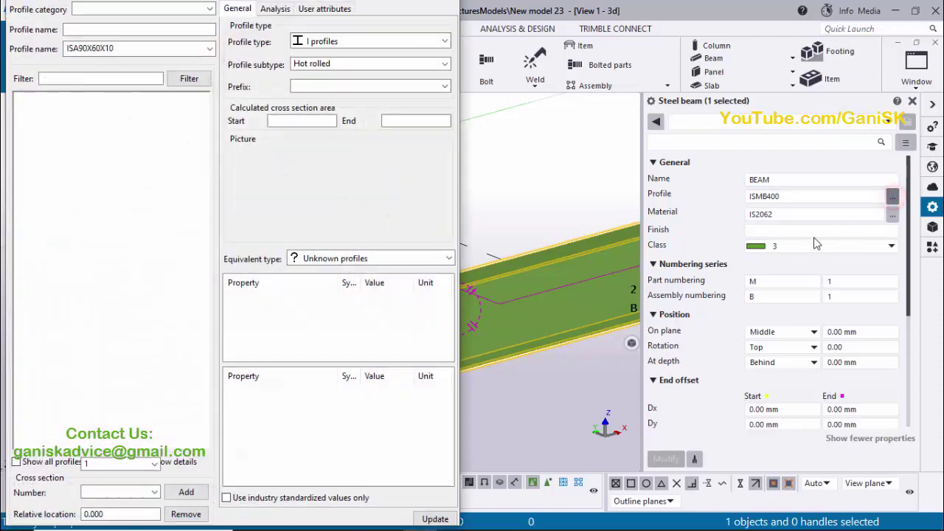
click(22, 72)
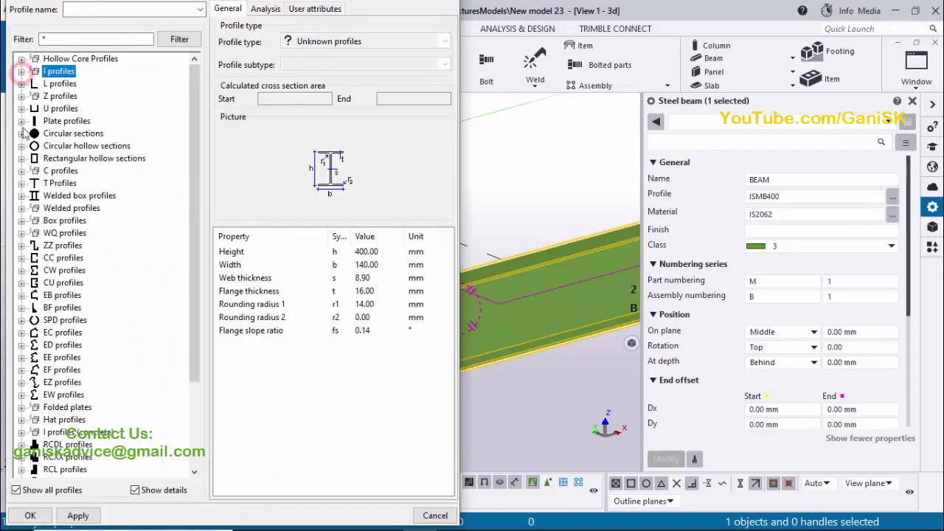
click(21, 246)
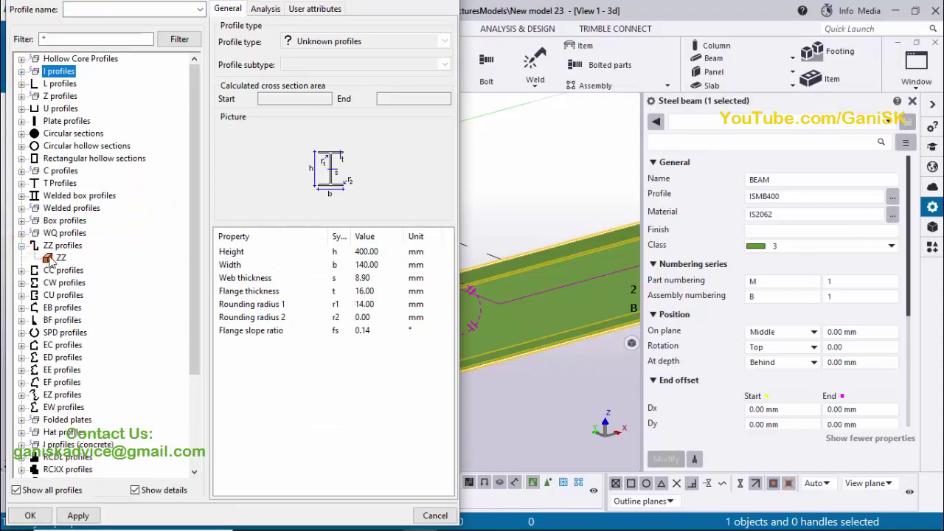
click(57, 257)
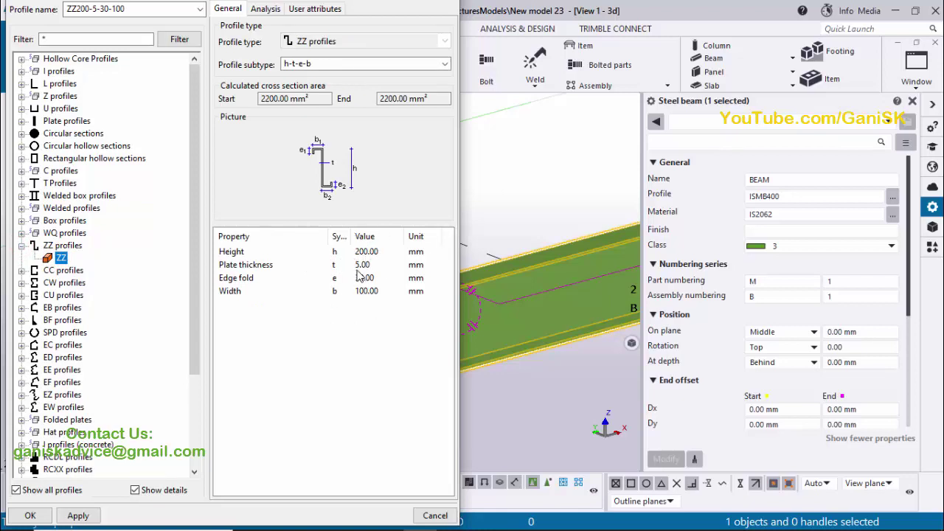
click(78, 516)
click(30, 515)
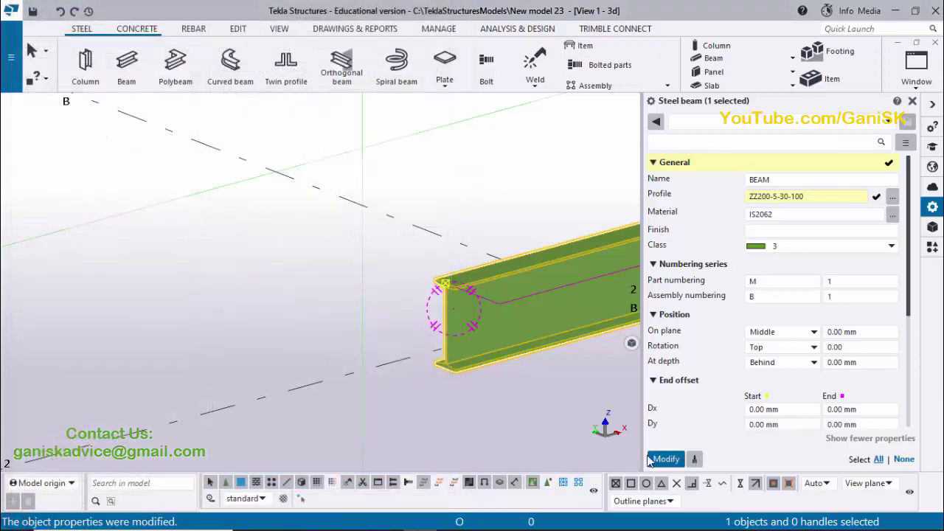
click(650, 459)
ctrl+middle_drag(437, 286, 501, 387)
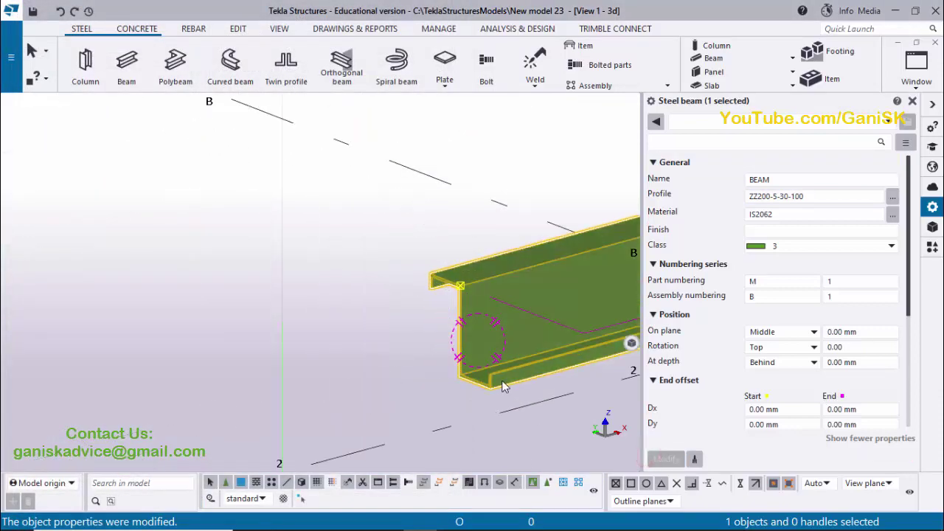
- Rename the member to PURLIN and set its At depth position to Front
click(770, 179)
double_click(770, 180)
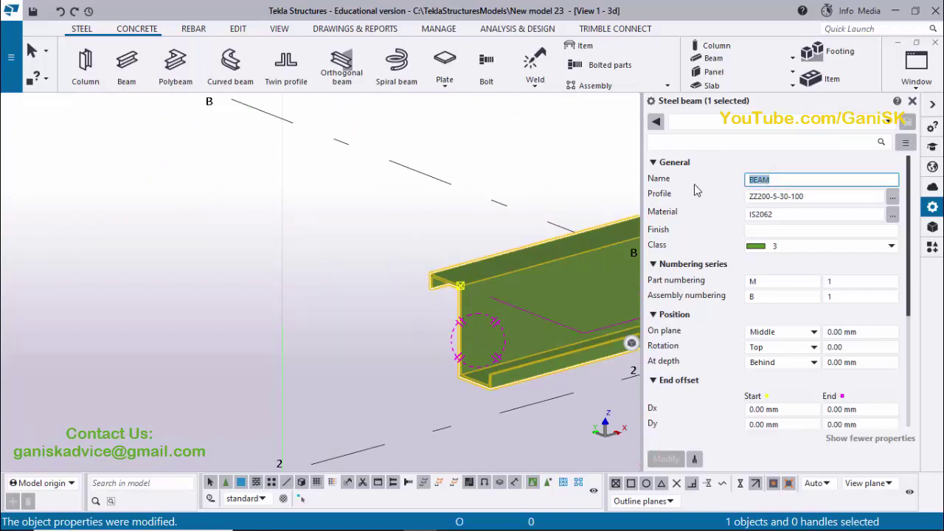
text(PURLIN)
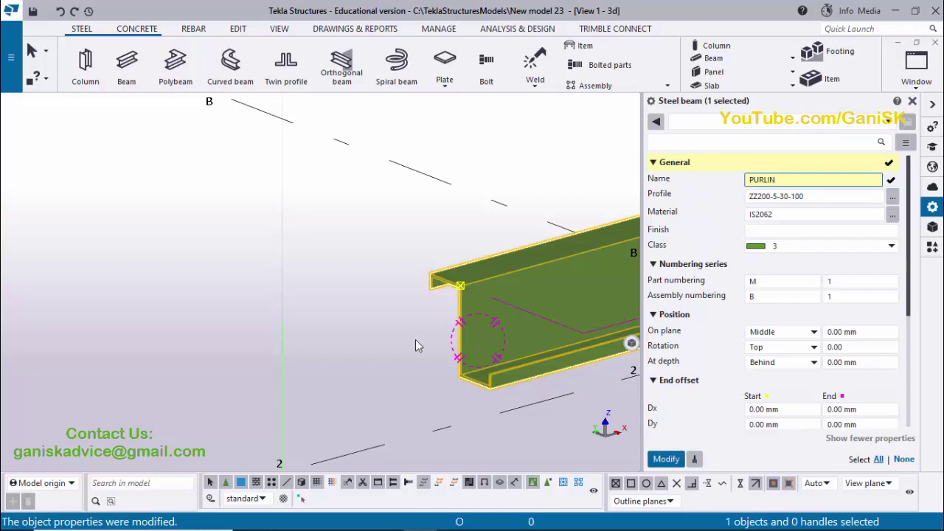
click(776, 362)
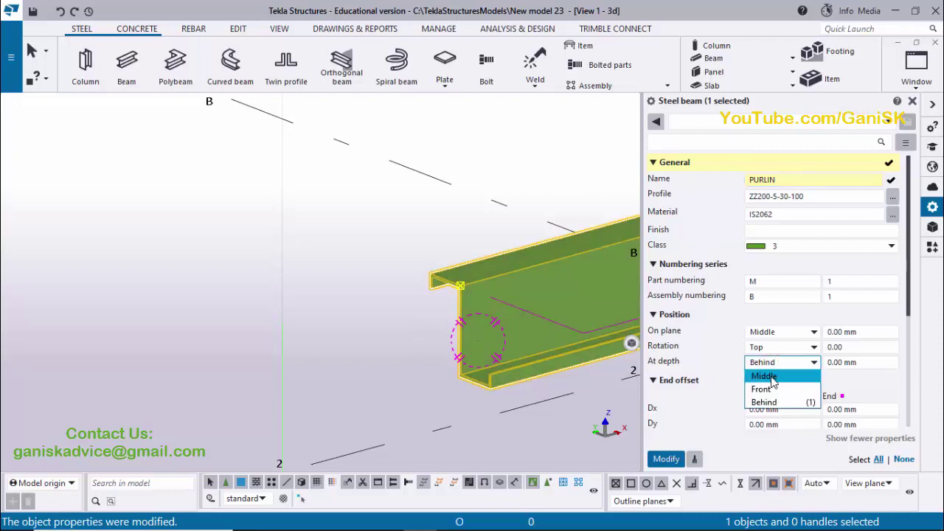
click(767, 390)
click(665, 459)
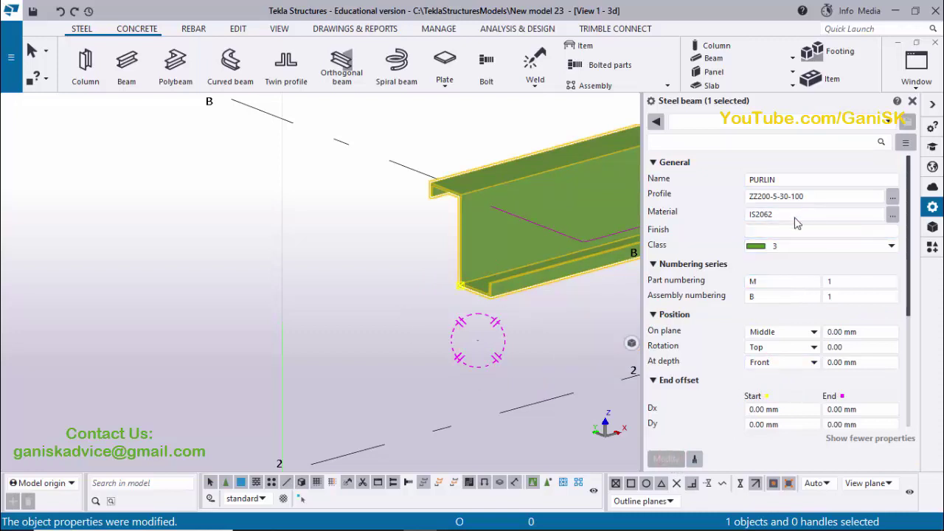
- Set the purlin's class to 5 and close its properties panel
click(892, 246)
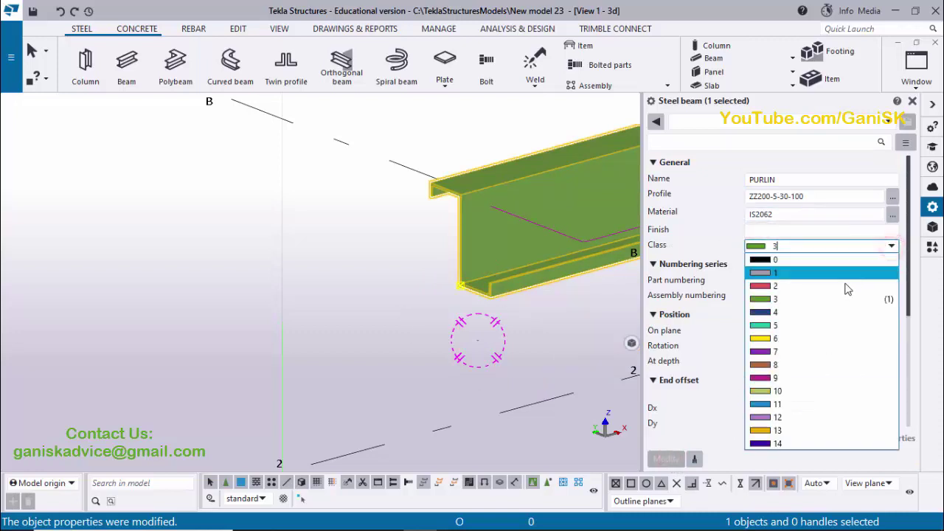
click(787, 326)
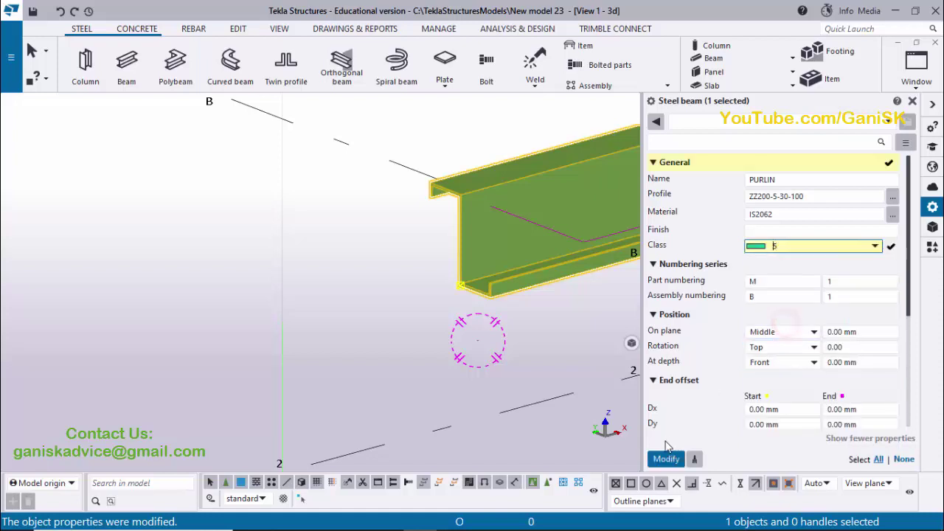
click(666, 458)
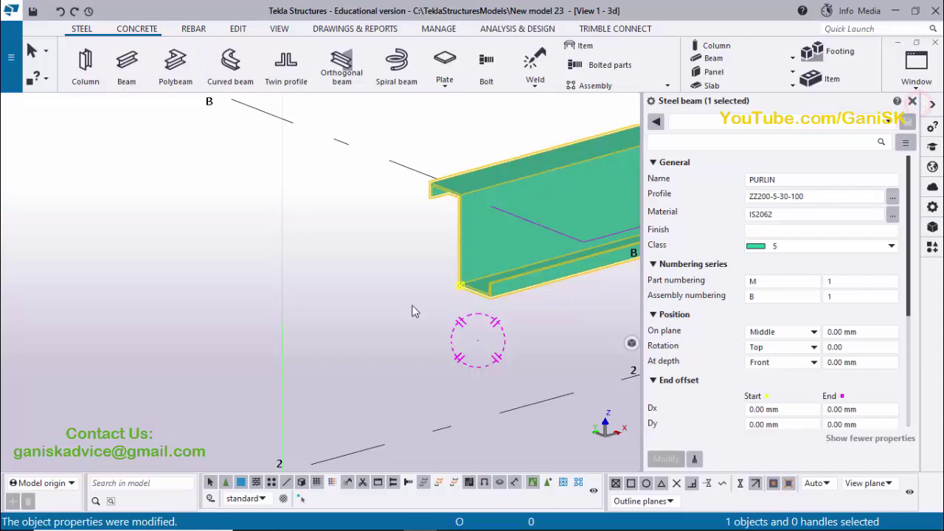
click(914, 102)
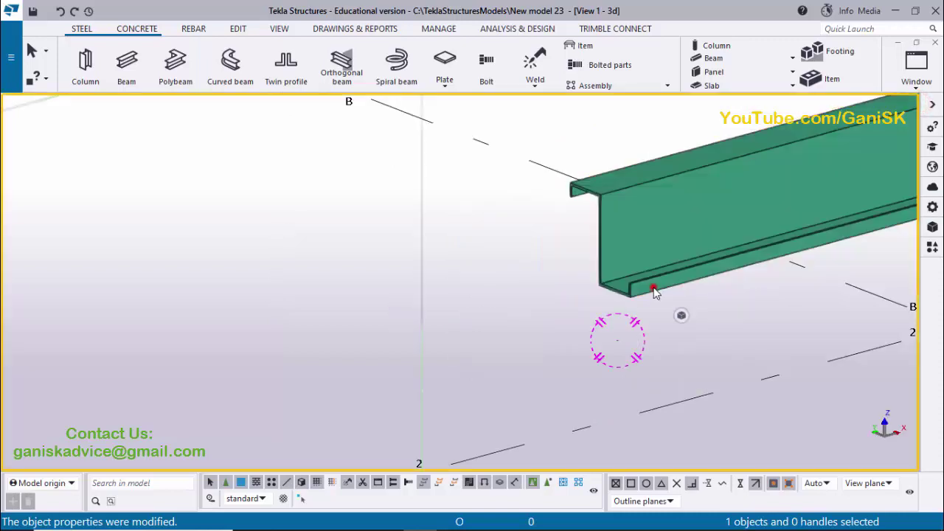
double_click(654, 290)
click(789, 299)
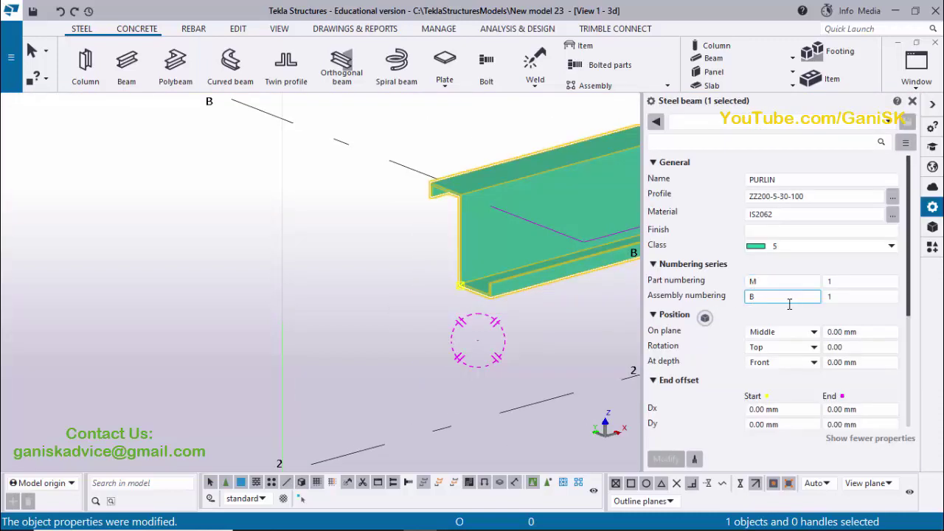
scroll(789, 324, down, 5)
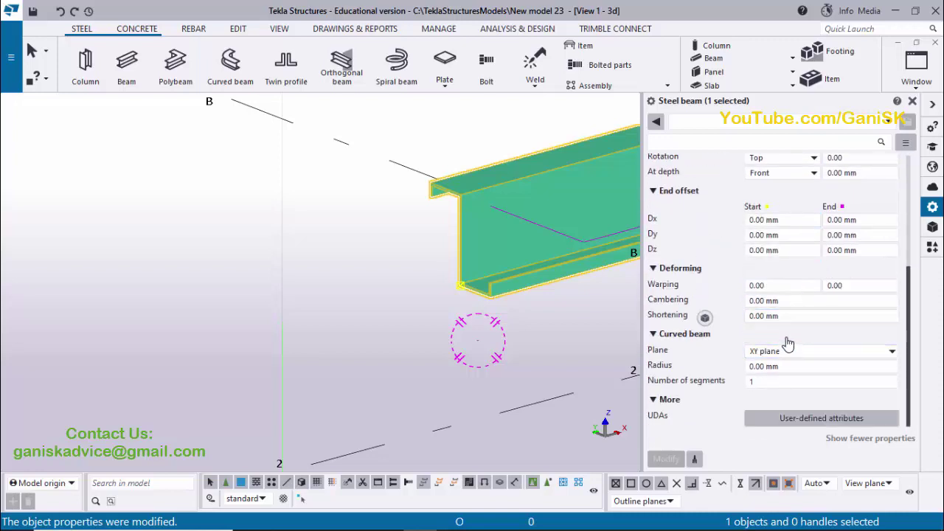
scroll(788, 332, up, 4)
click(825, 224)
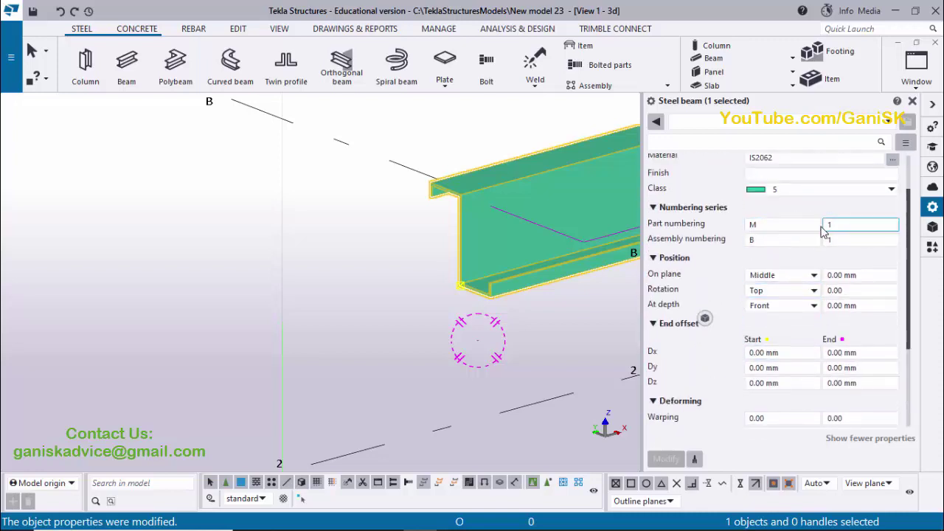
click(912, 102)
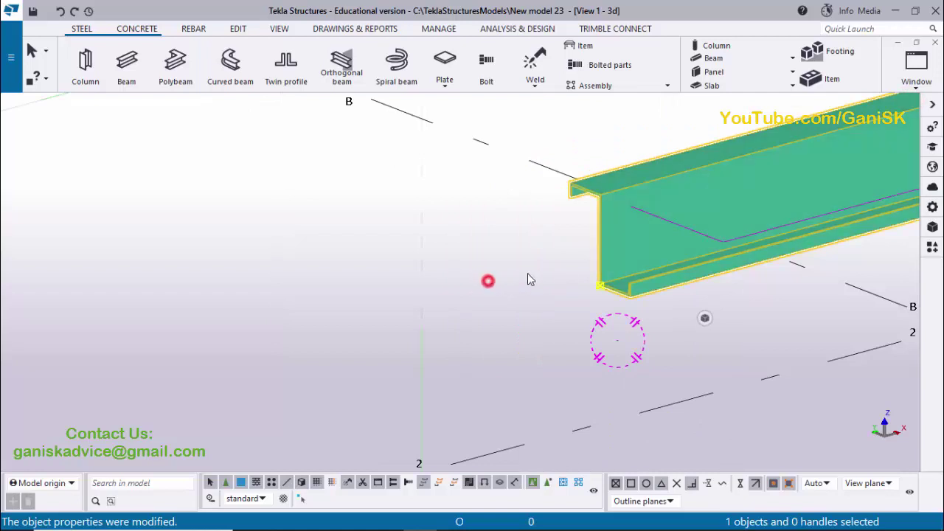
scroll(669, 258, down, 4)
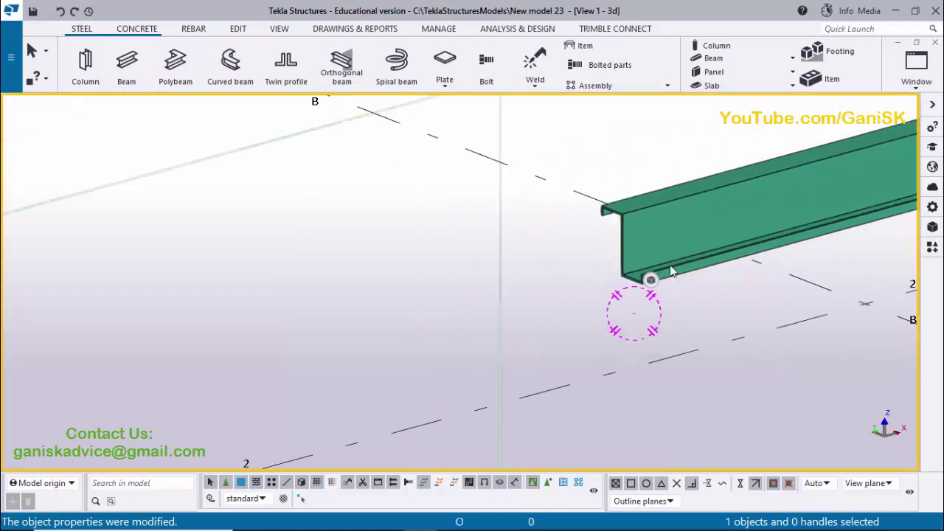
ctrl+middle_drag(670, 265, 700, 232)
double_click(699, 230)
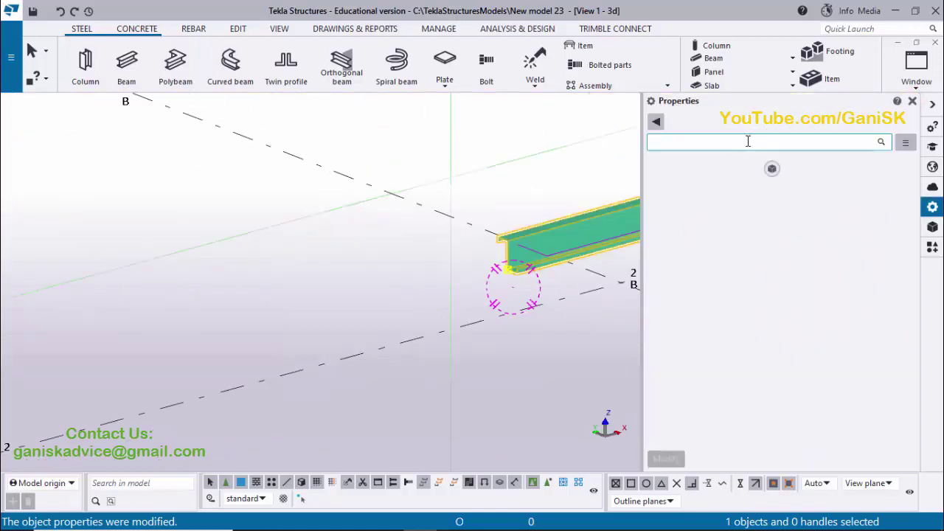
click(767, 124)
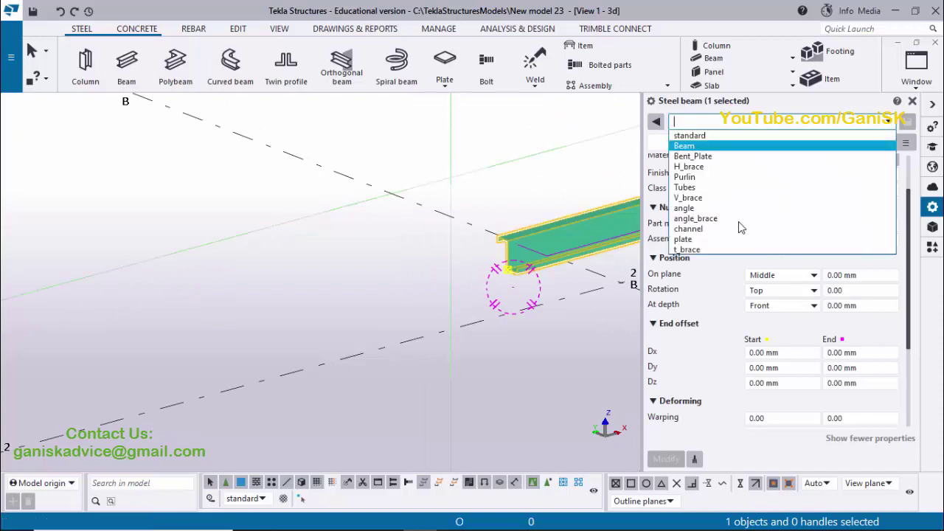
click(734, 125)
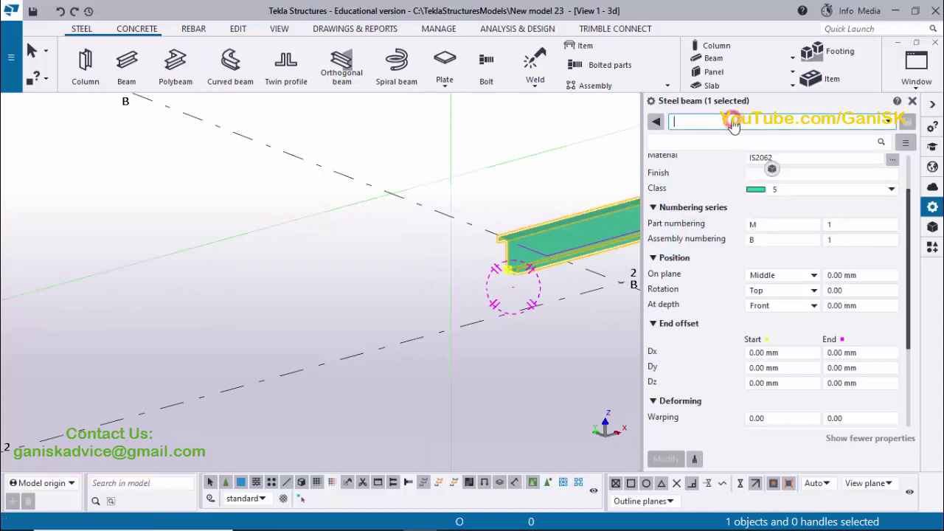
click(732, 124)
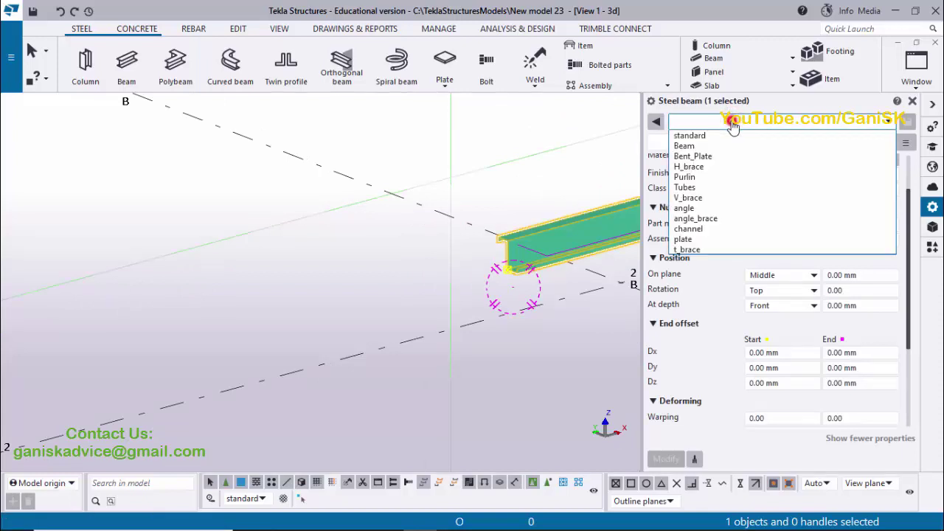
click(773, 122)
scroll(764, 221, up, 1)
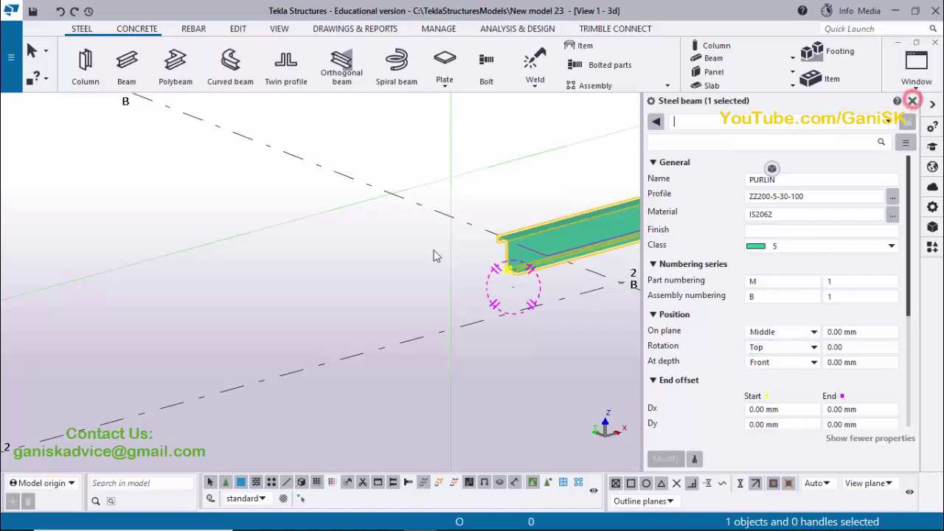
click(912, 101)
scroll(152, 253, down, 3)
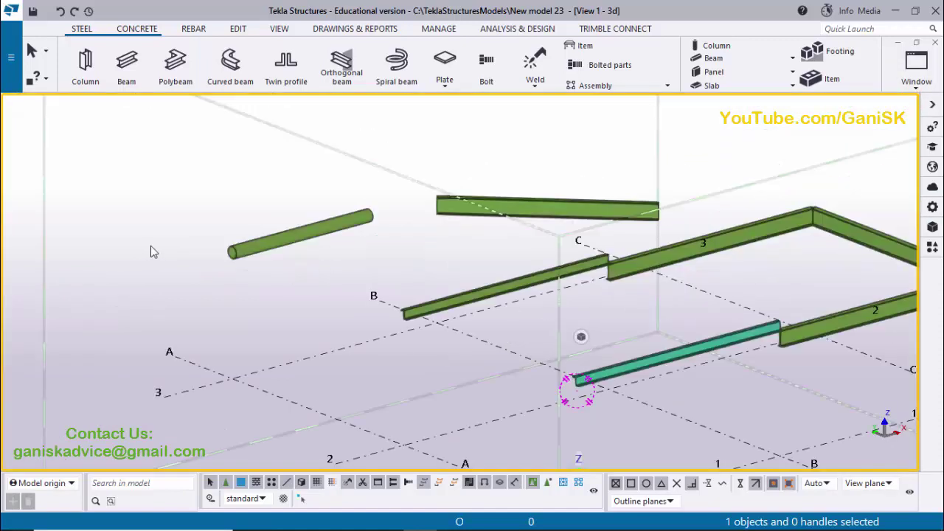